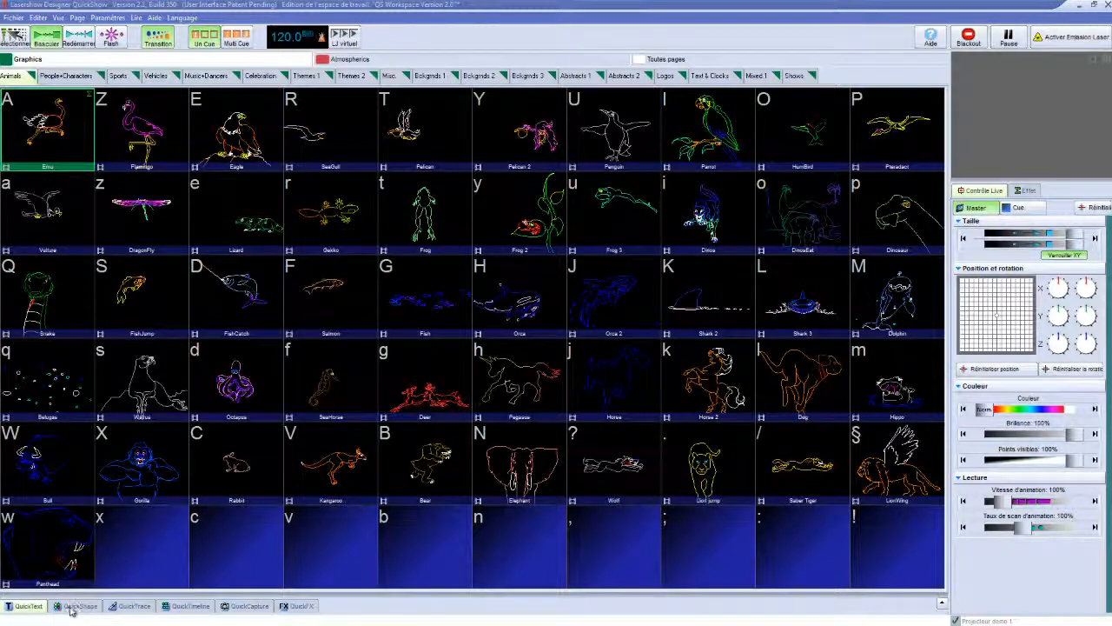
Open the QuickShape tool, collapse it, and expand it again below the cue grid.
click(76, 606)
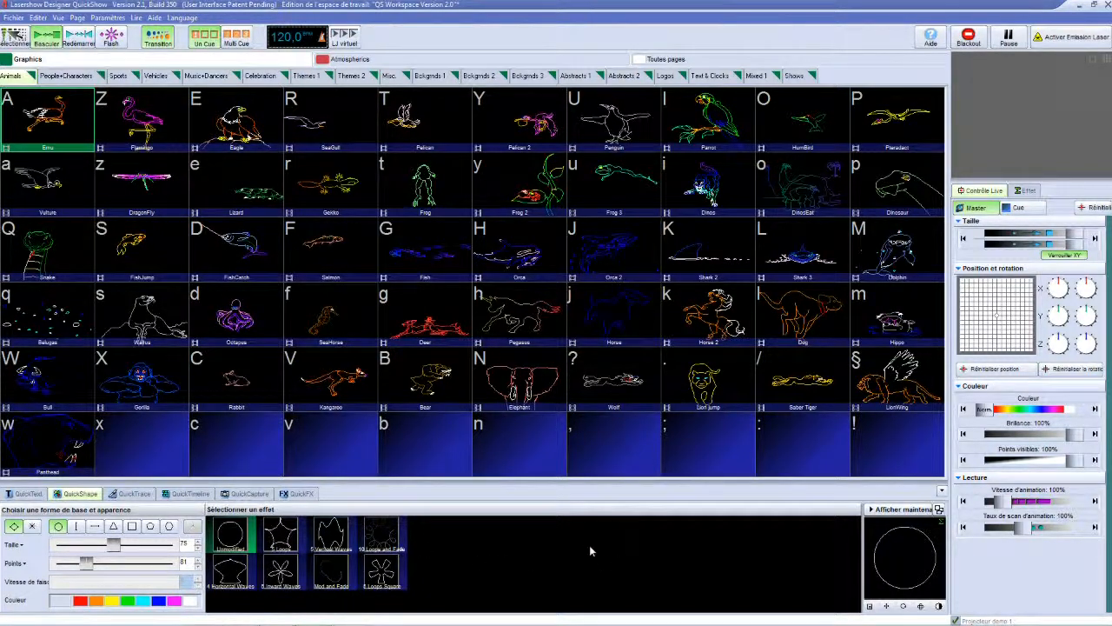
click(942, 490)
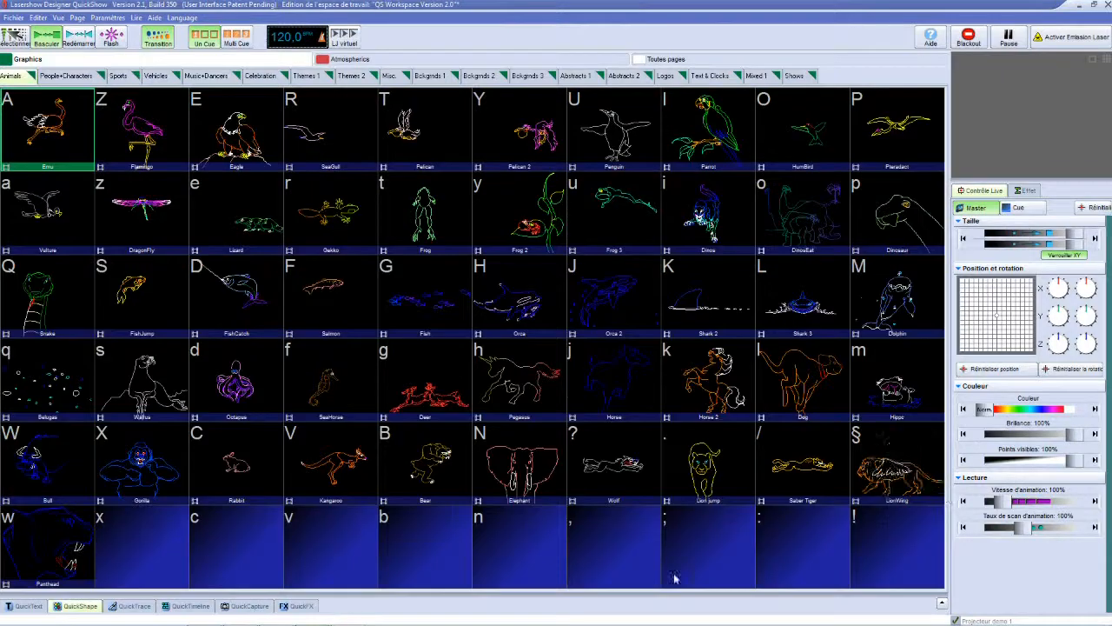
click(73, 608)
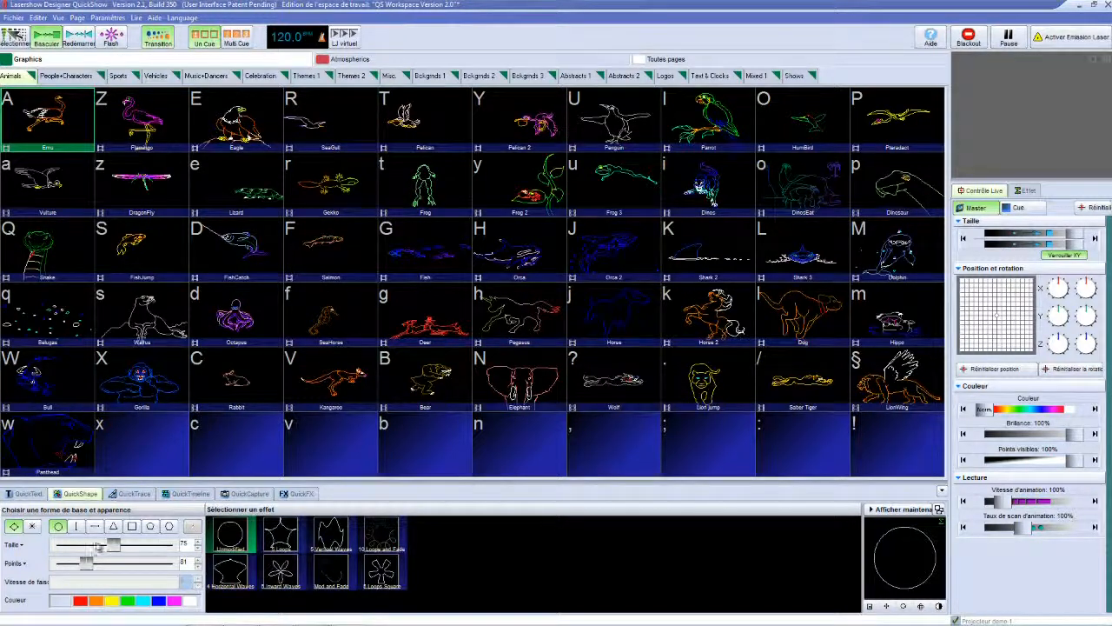
Choose the horizontal line shape with the Vertical Waves effect and display the Abstracts 1 cue page.
click(94, 527)
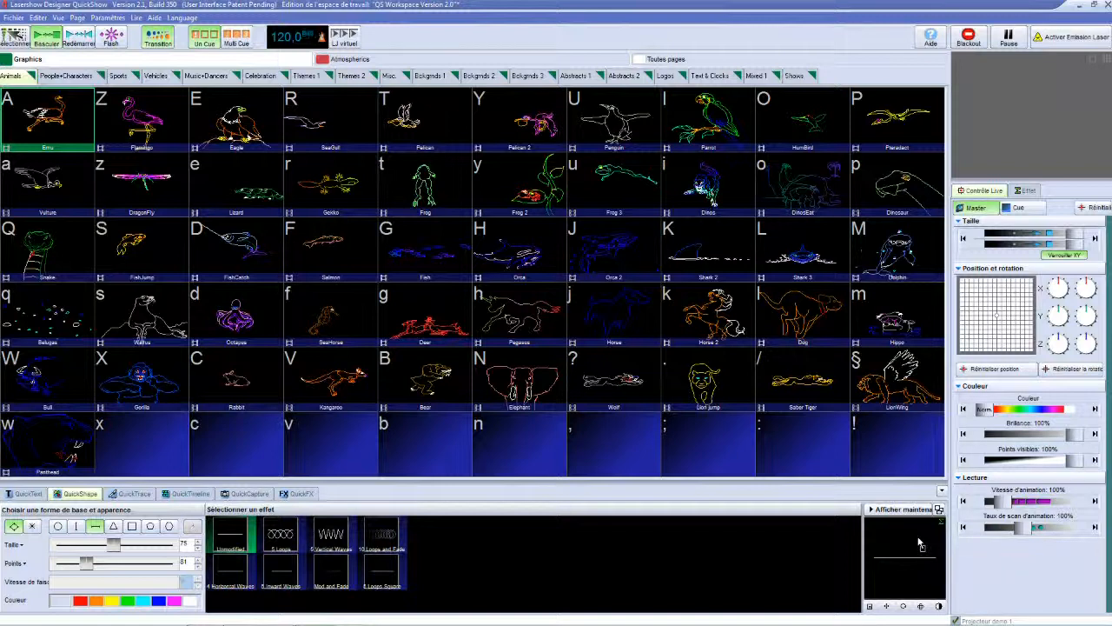
click(350, 530)
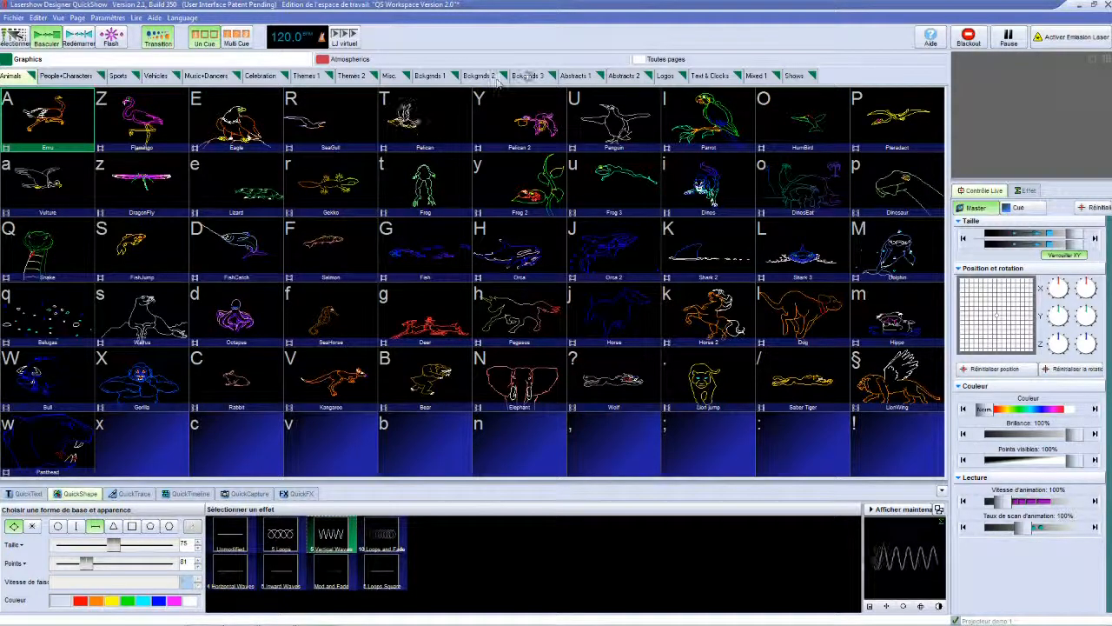
click(577, 75)
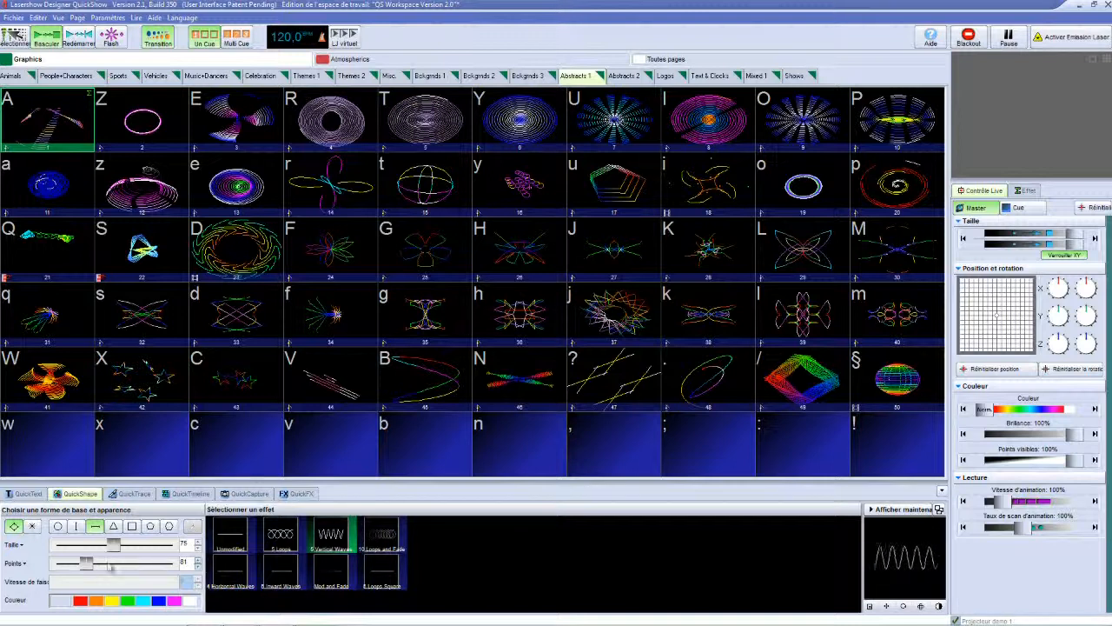
Try the line, triangle, square, pentagon and hexagon base shapes, and settle on the circle.
click(75, 527)
click(95, 526)
click(113, 527)
click(131, 527)
click(149, 527)
click(169, 527)
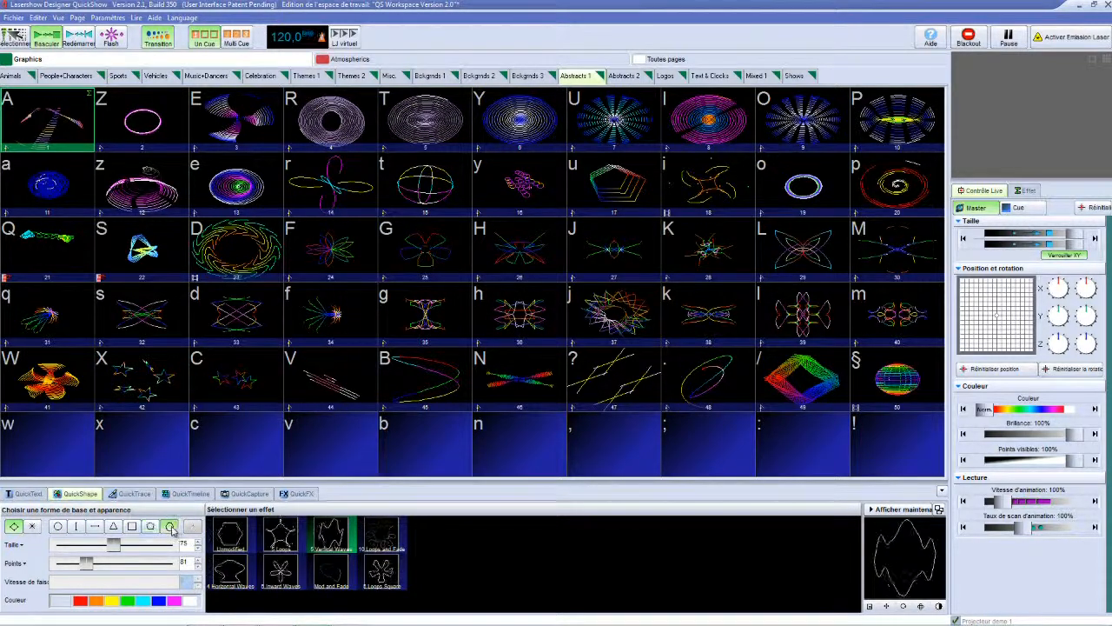
click(58, 526)
click(77, 526)
click(95, 526)
click(113, 526)
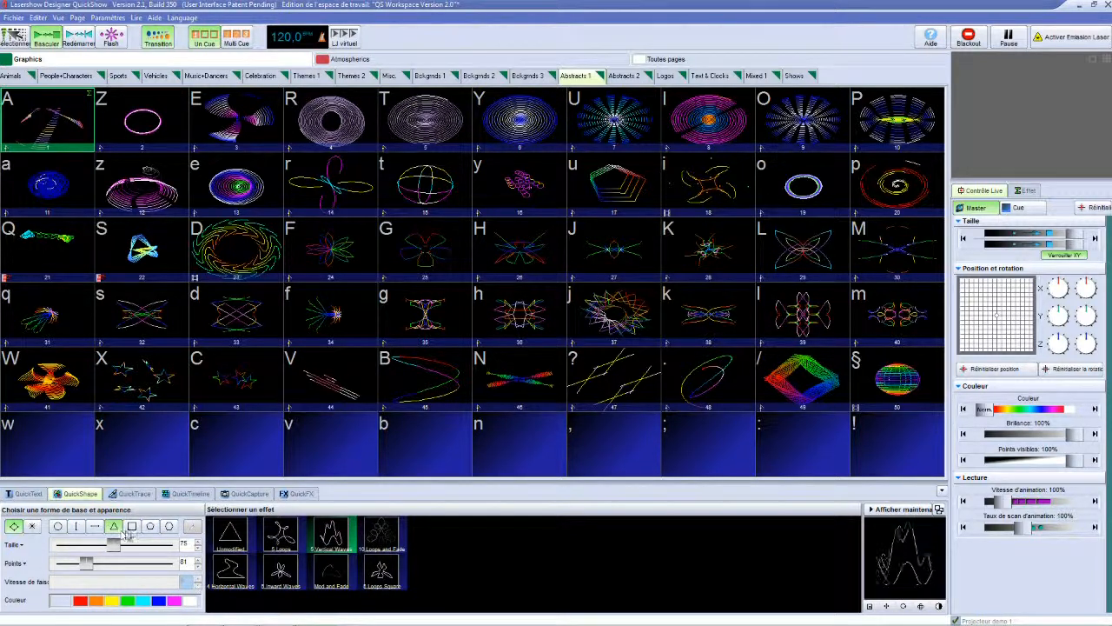
click(58, 527)
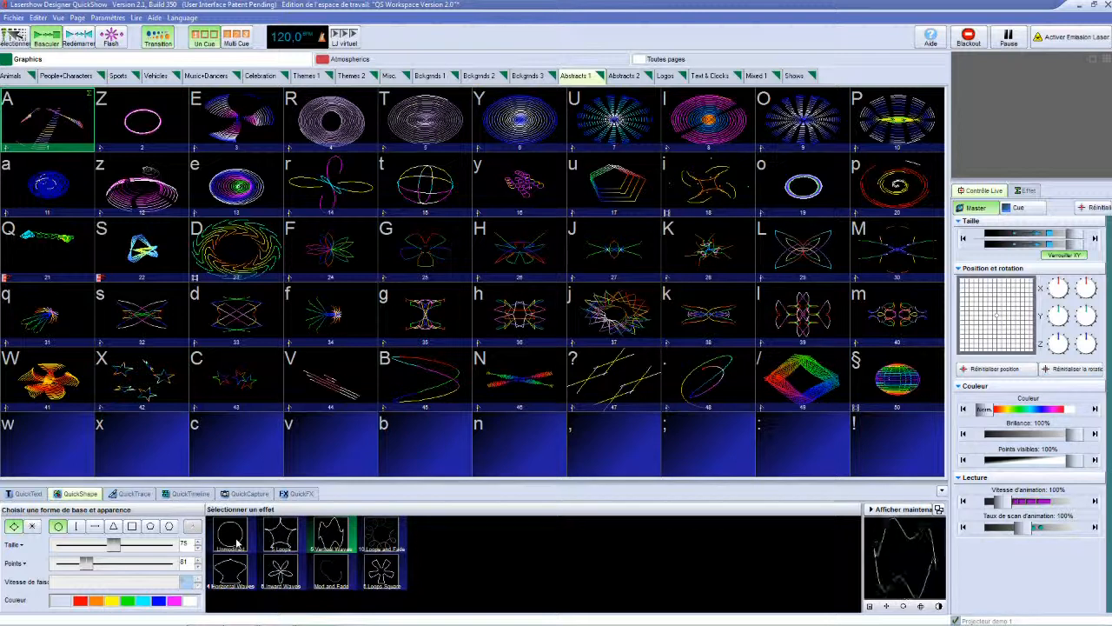
Try the Loops, Vertical Waves, 10 Loops and Fade, Loops Square and Mod and Fade effects on the circle.
click(279, 537)
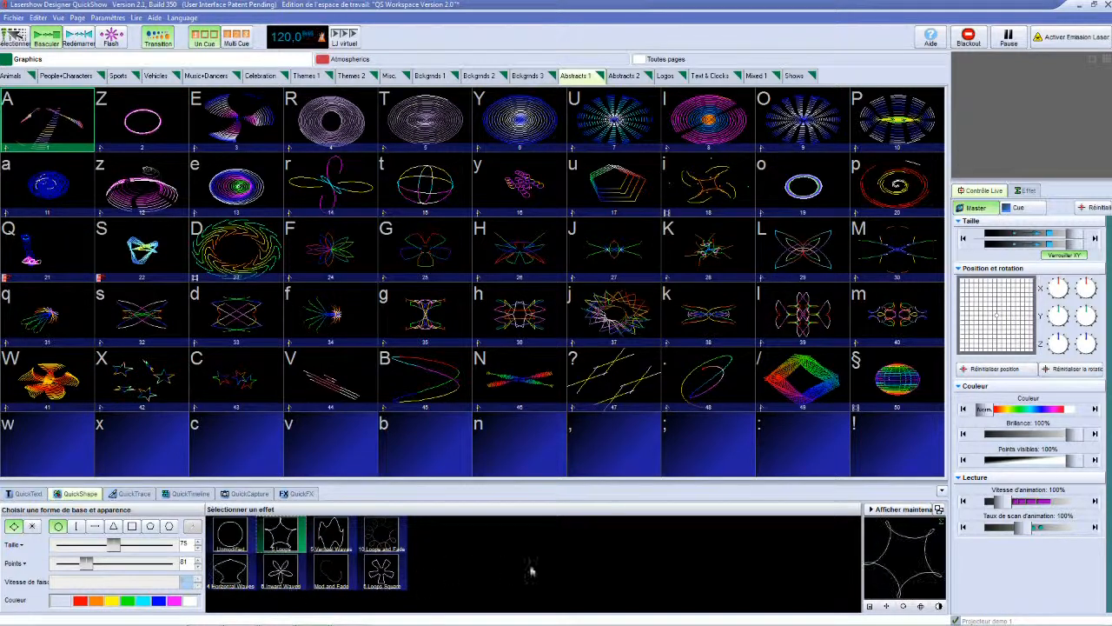
right_click(378, 578)
click(402, 548)
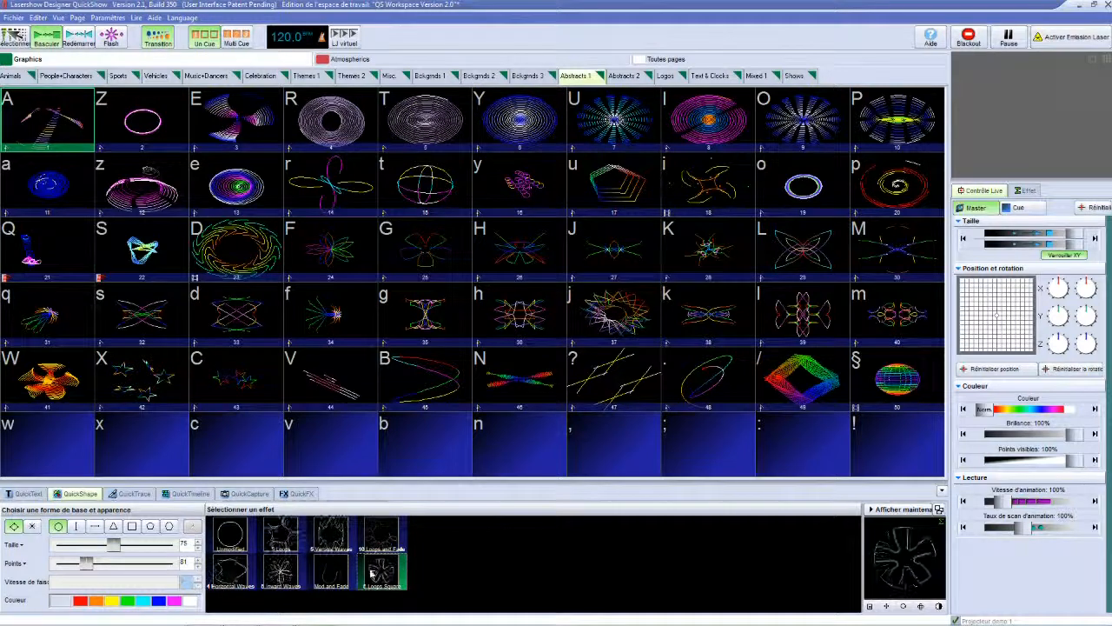
click(290, 546)
click(337, 542)
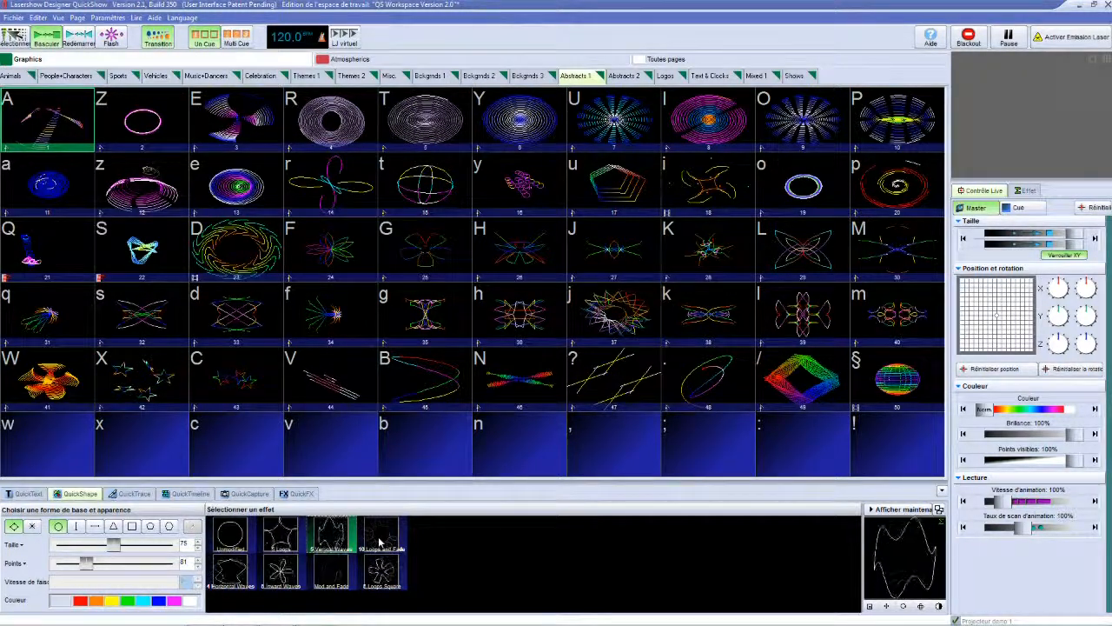
click(379, 545)
click(380, 569)
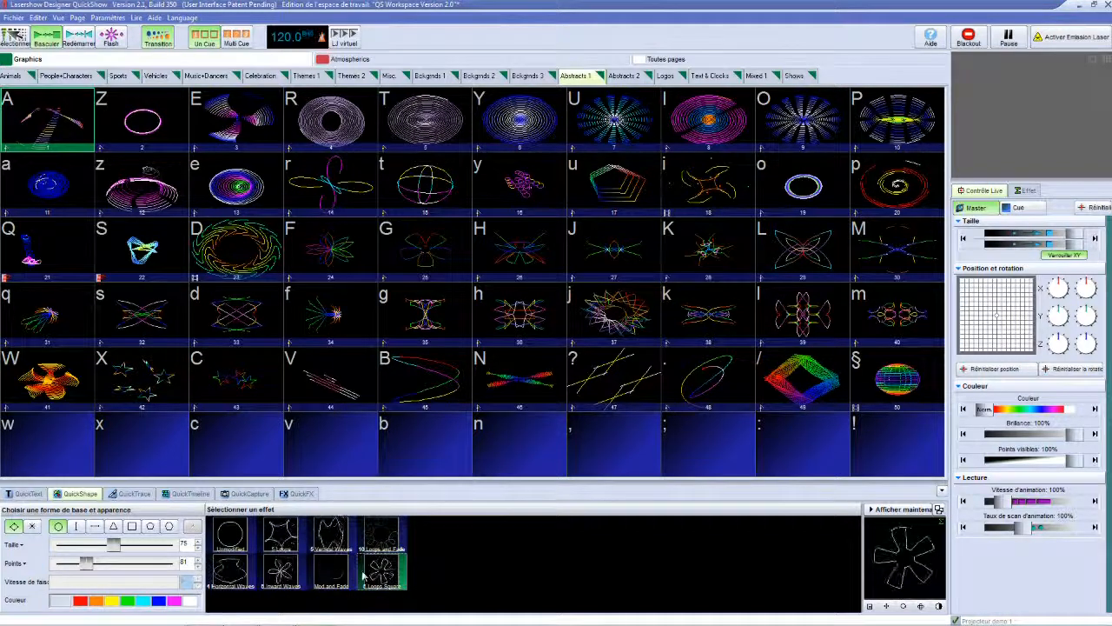
click(341, 573)
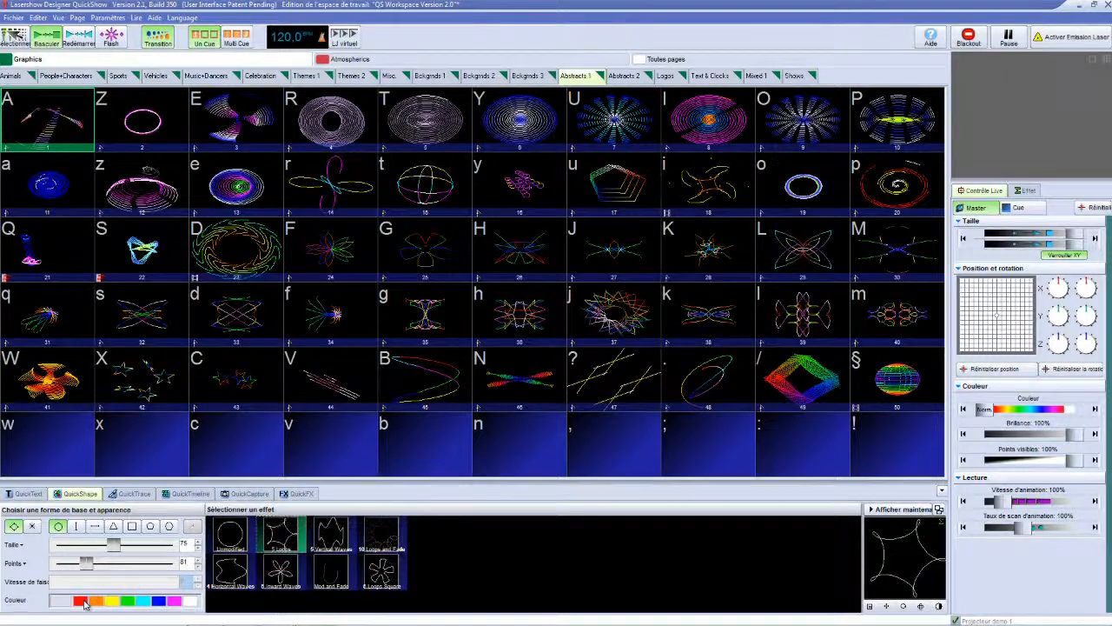
Try the preset colours on the shape, including yellow, green, blue, magenta, orange and white, ending with red.
click(111, 601)
click(128, 602)
click(158, 600)
click(174, 601)
click(80, 600)
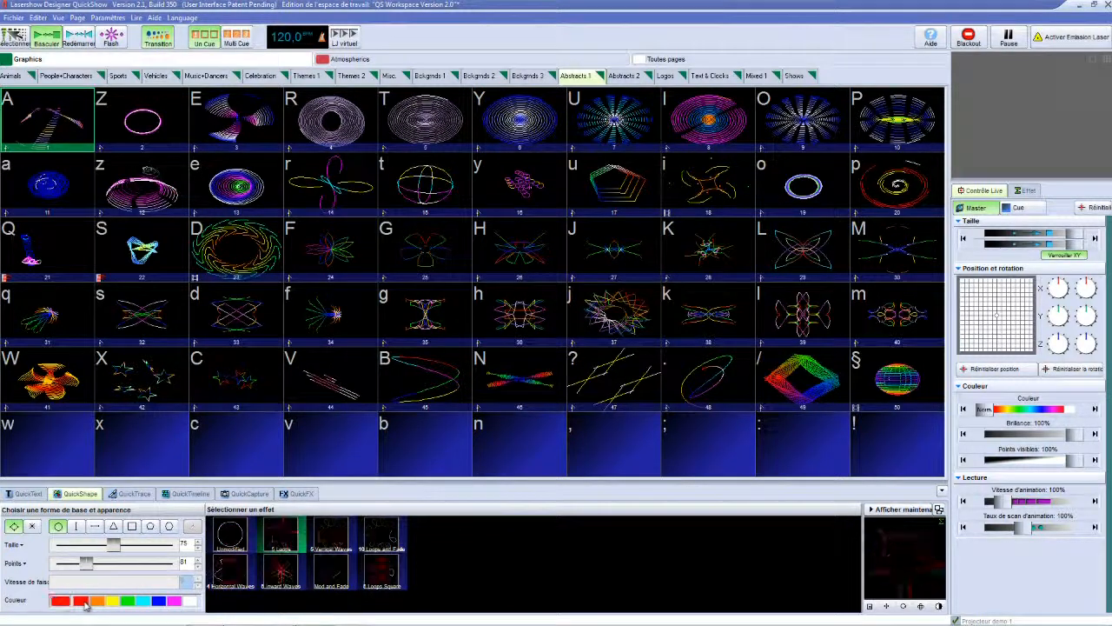
click(95, 600)
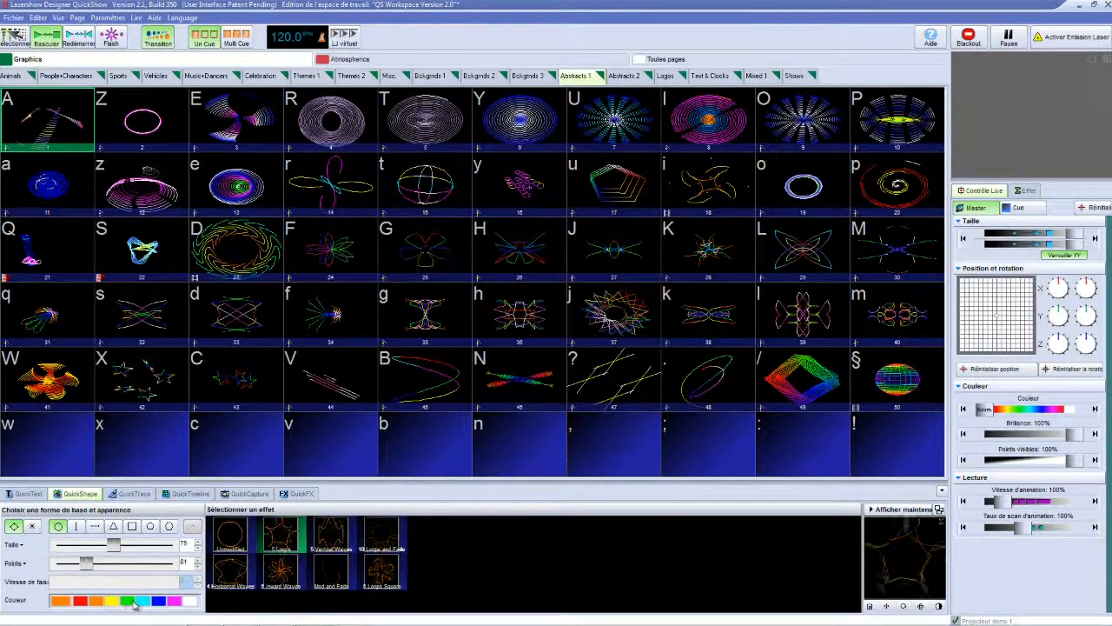
click(80, 601)
click(109, 602)
click(158, 601)
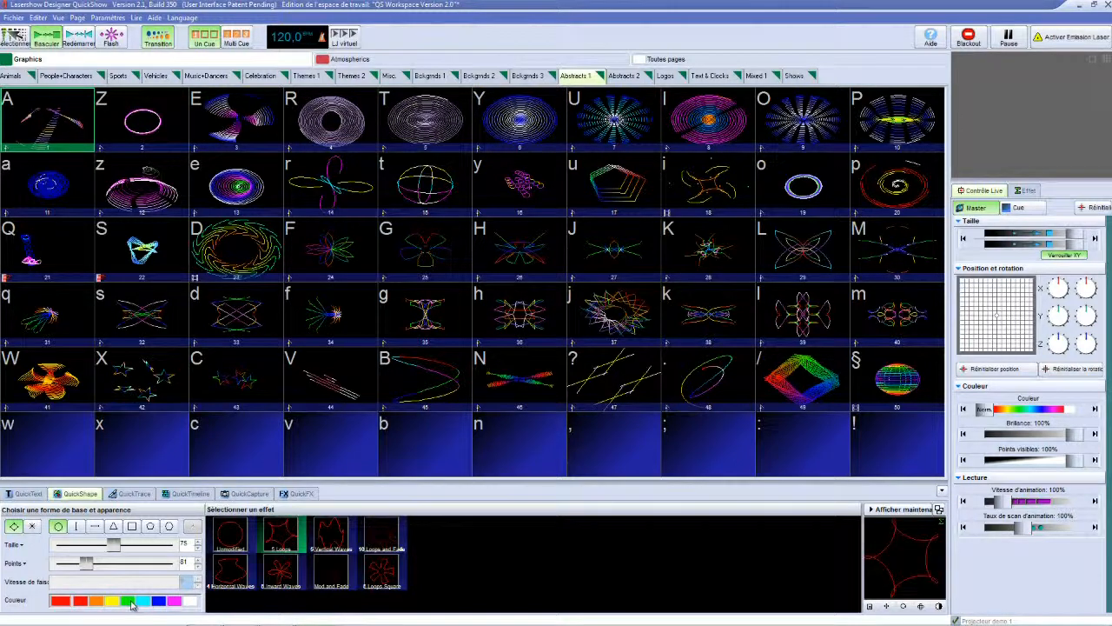
click(188, 602)
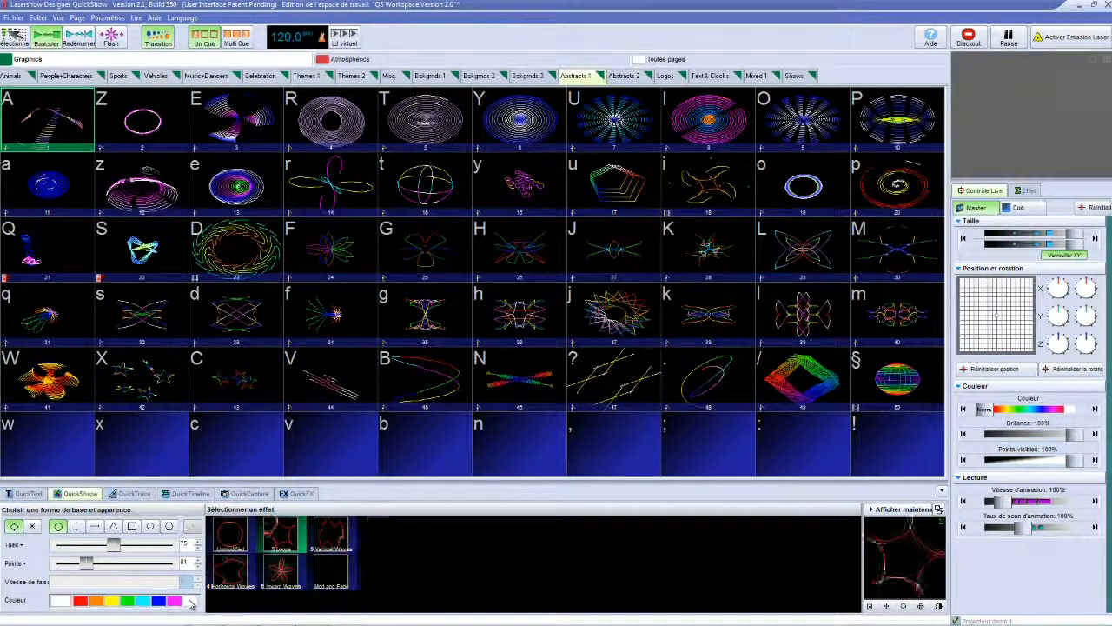
click(144, 601)
click(113, 601)
click(96, 601)
click(80, 601)
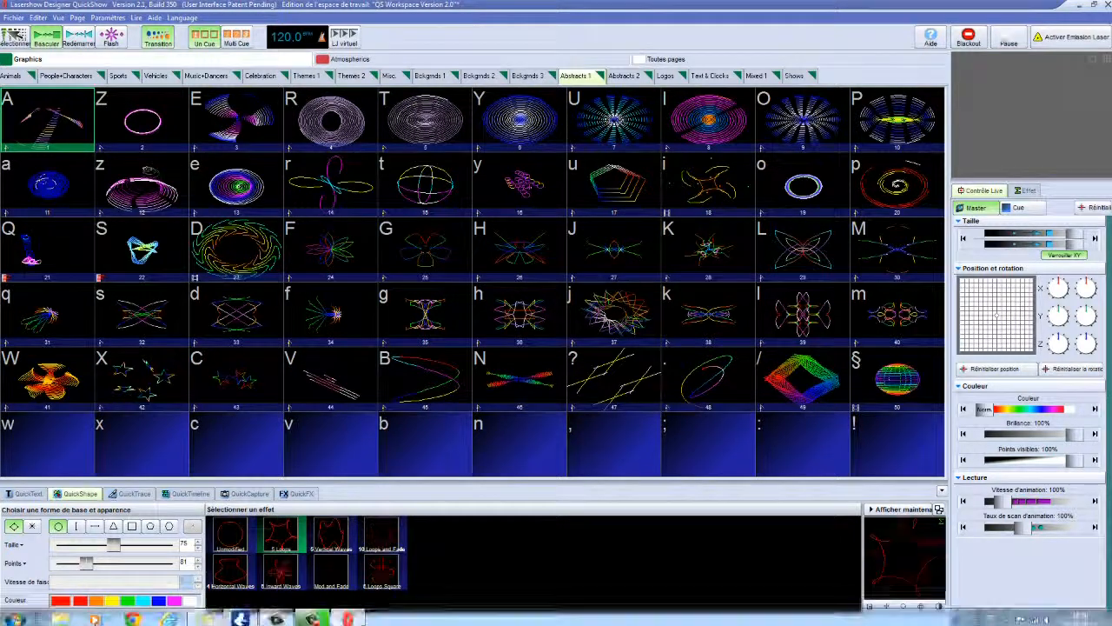
Give the shape a custom grey-green colour, about red 98, green 157, blue 138.
click(61, 601)
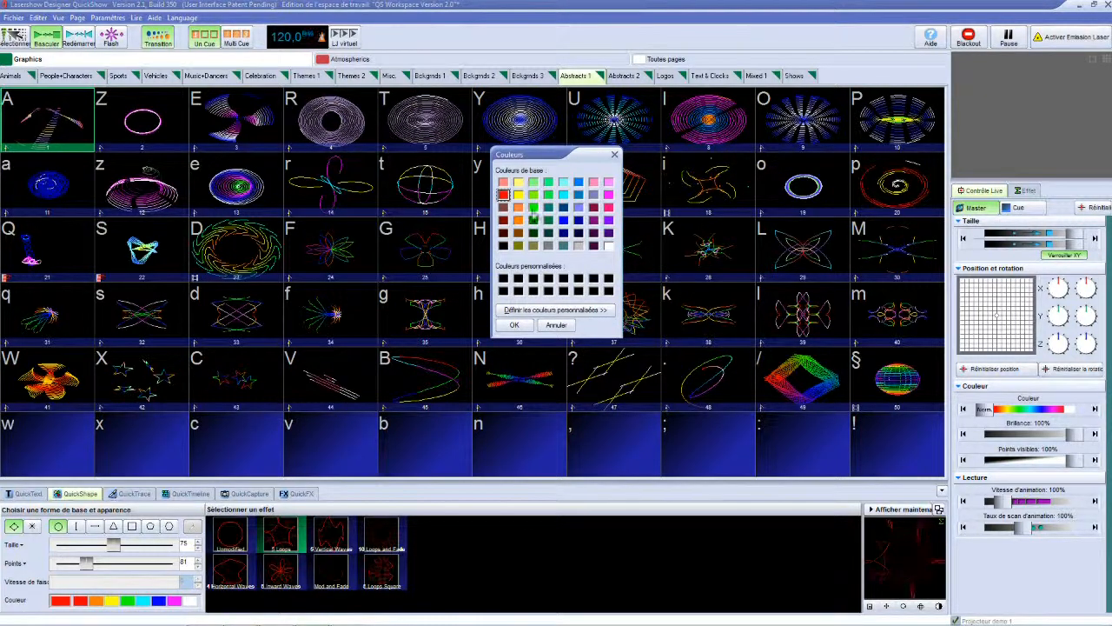
click(529, 311)
click(682, 255)
drag(682, 255, 680, 240)
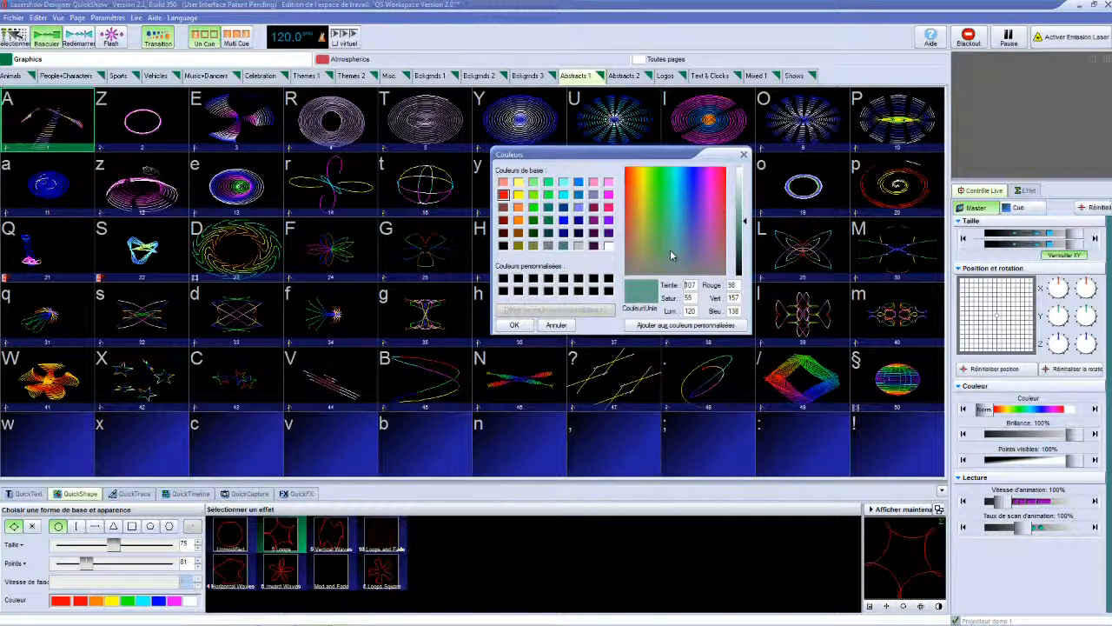
click(524, 326)
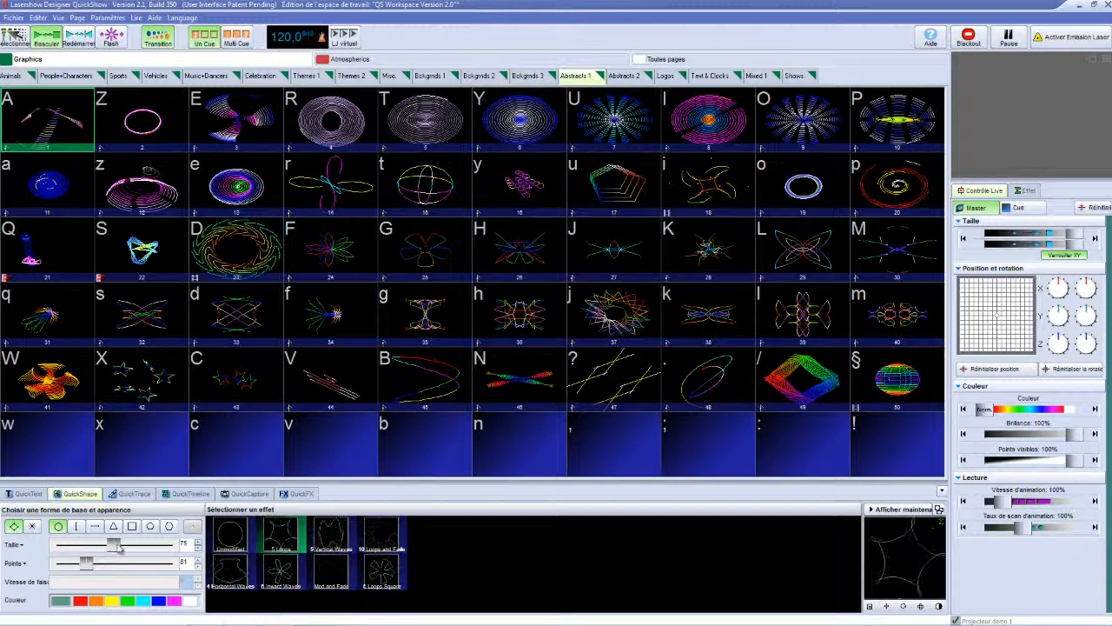
Try a size of 63 and back to 75 with the Unmodified circle, and reduce its points to 5 and 20.
mouse_move(119, 544)
mouse_down()
mouse_move(144, 545)
mouse_move(57, 547)
mouse_move(106, 552)
mouse_up()
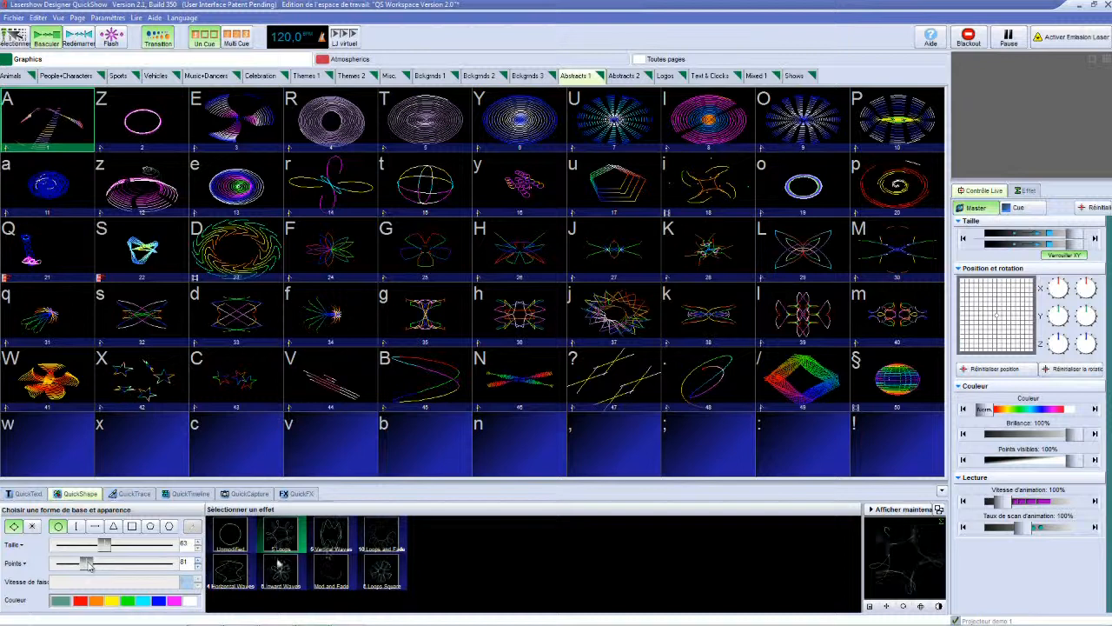
click(228, 541)
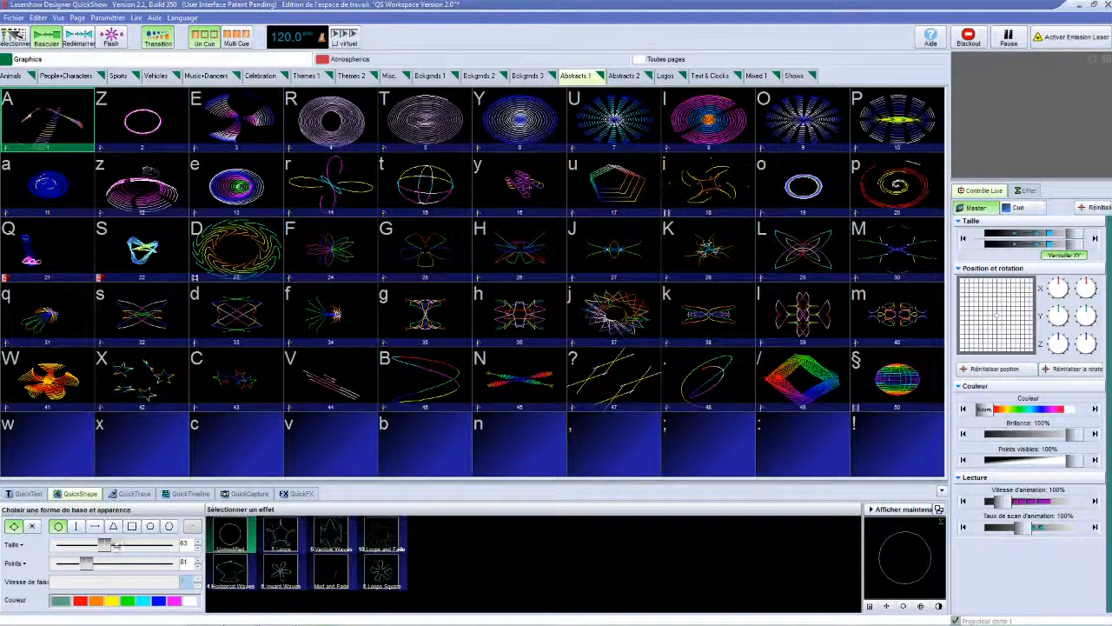
drag(103, 545, 113, 546)
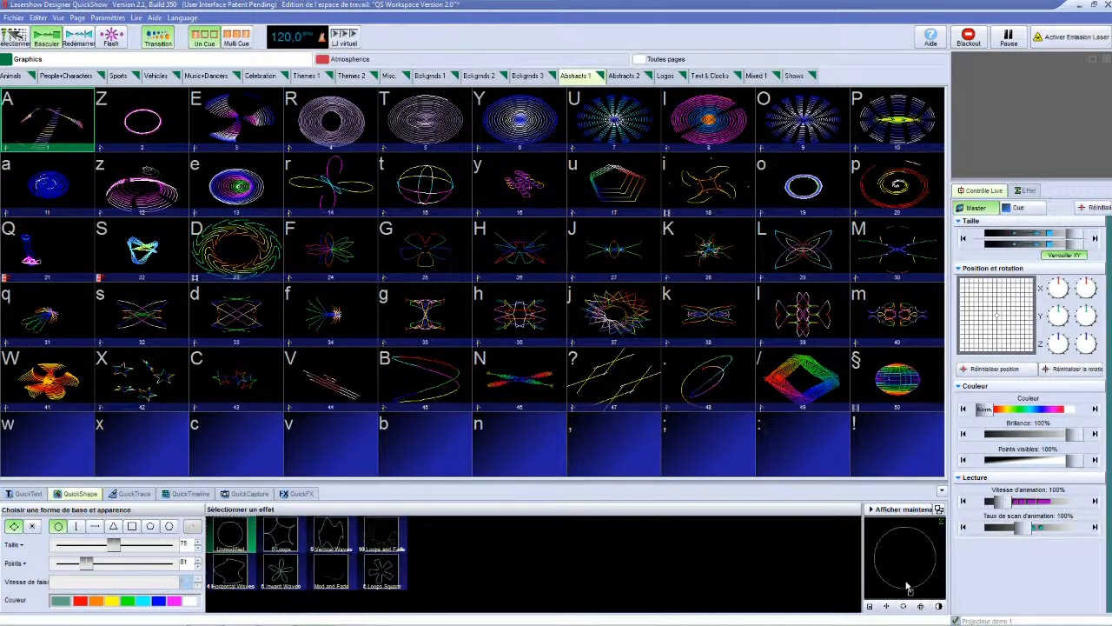
drag(86, 563, 55, 563)
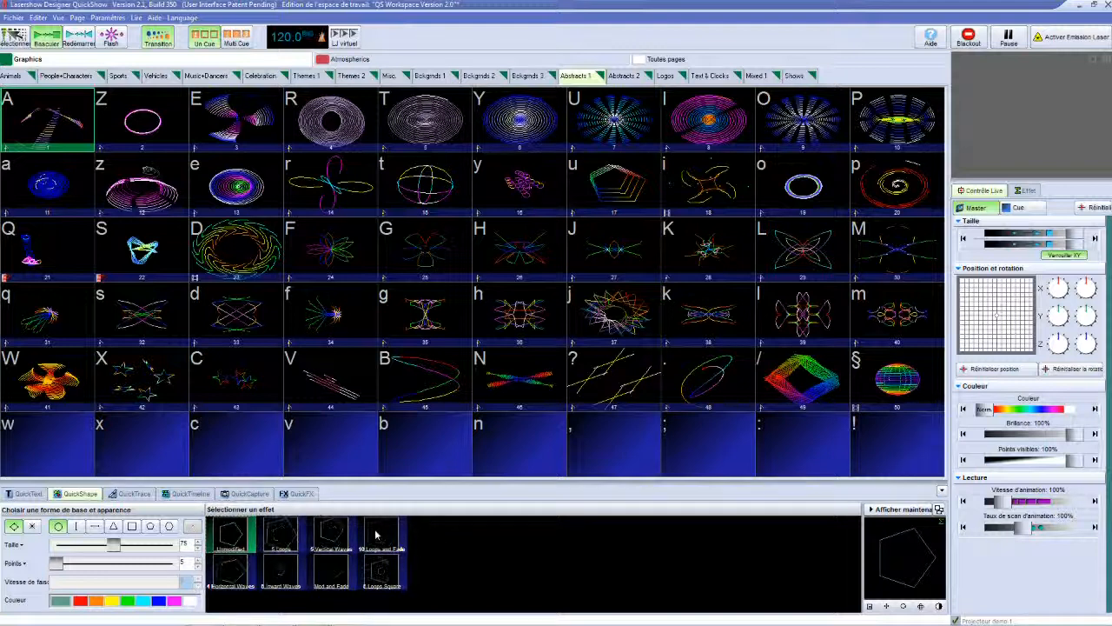
drag(66, 563, 61, 563)
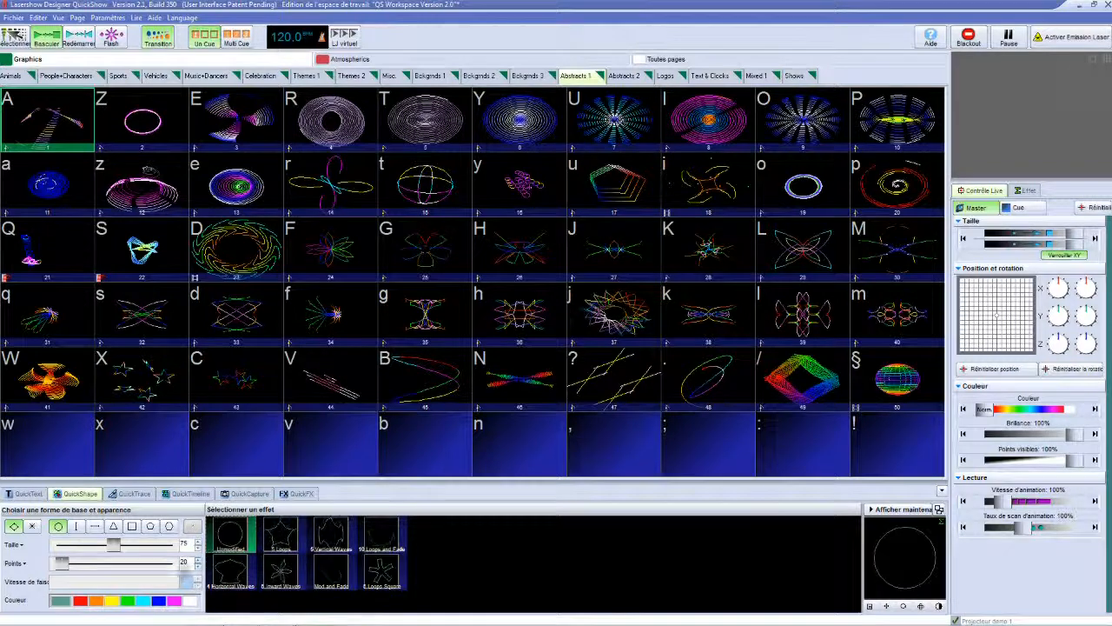
Apply the 10 Loops and Fade effect with 138 points and colour the shape red.
click(380, 534)
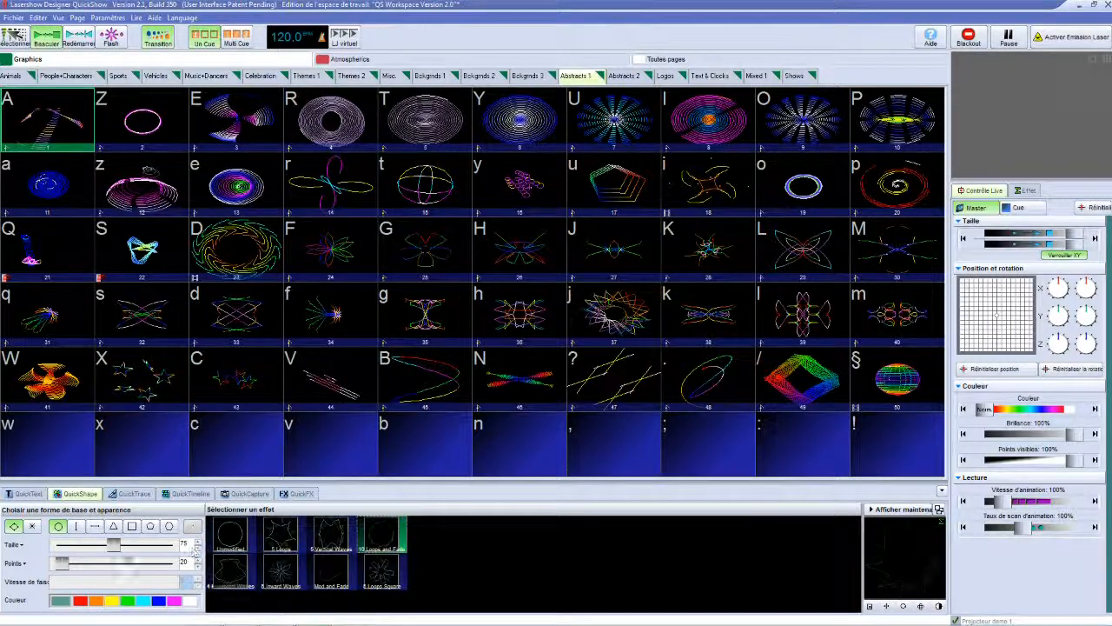
drag(61, 563, 108, 565)
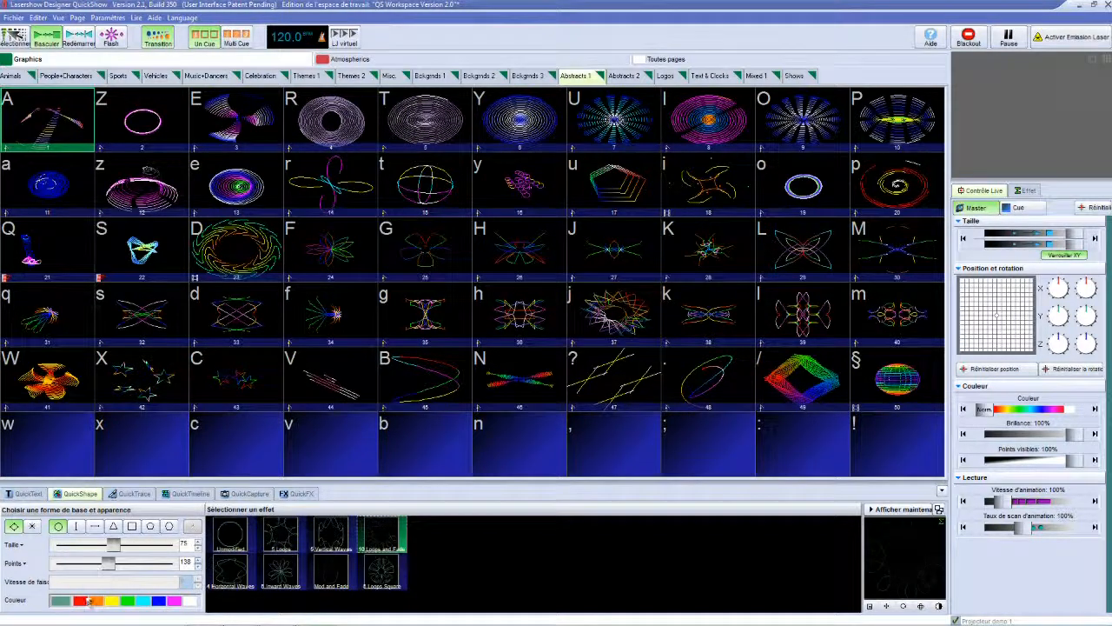
click(80, 600)
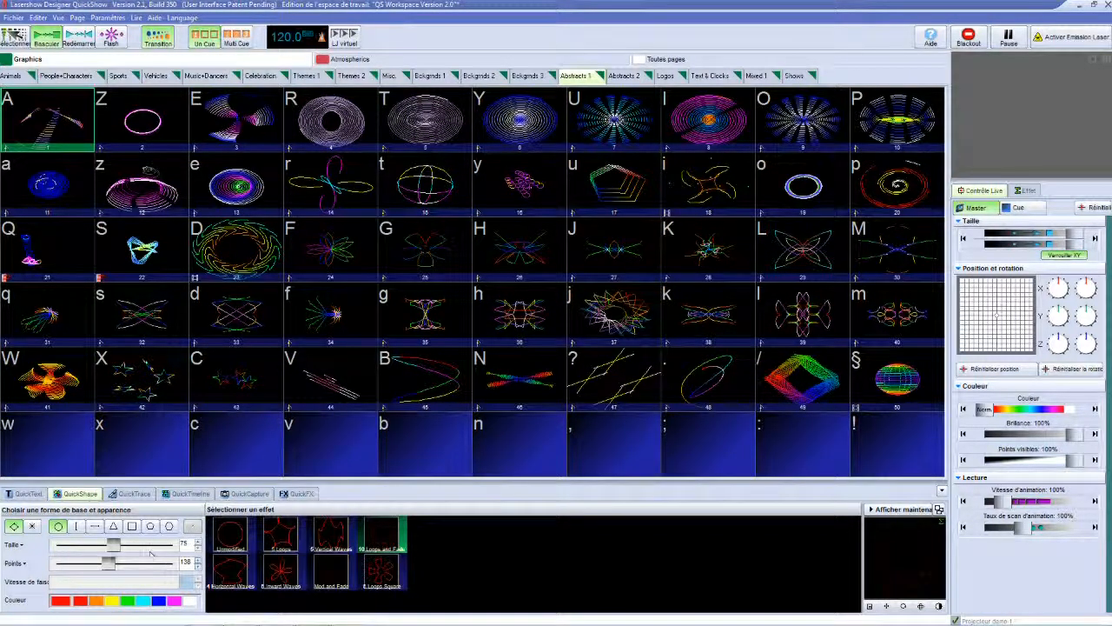
Set the shape's size to 66 and its number of points to 113.
drag(115, 551, 173, 565)
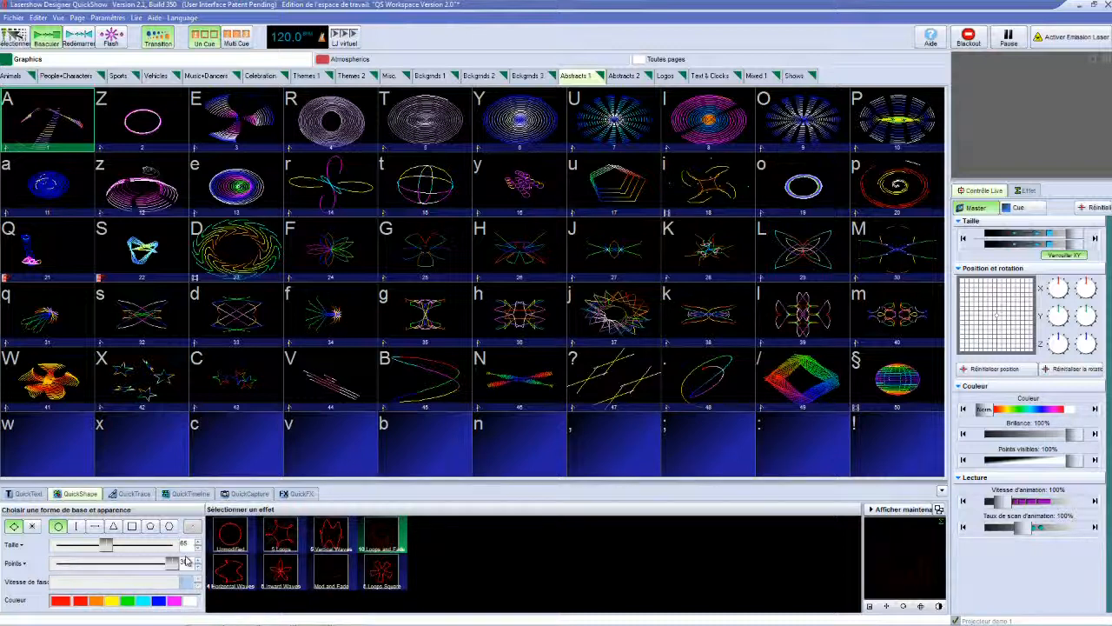
drag(171, 563, 96, 569)
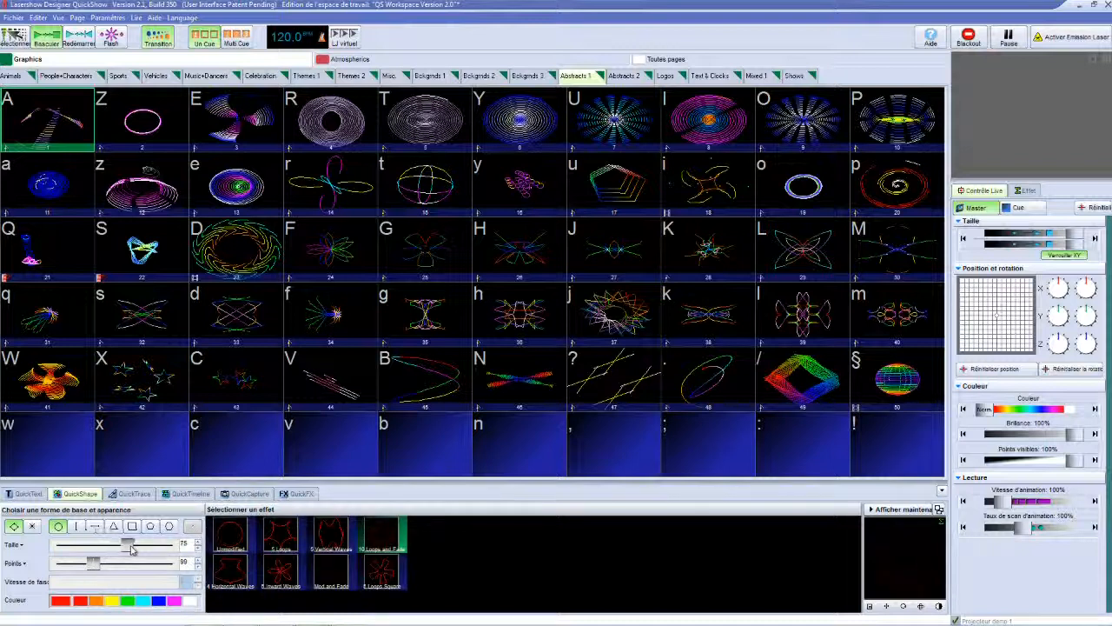
drag(94, 565, 102, 567)
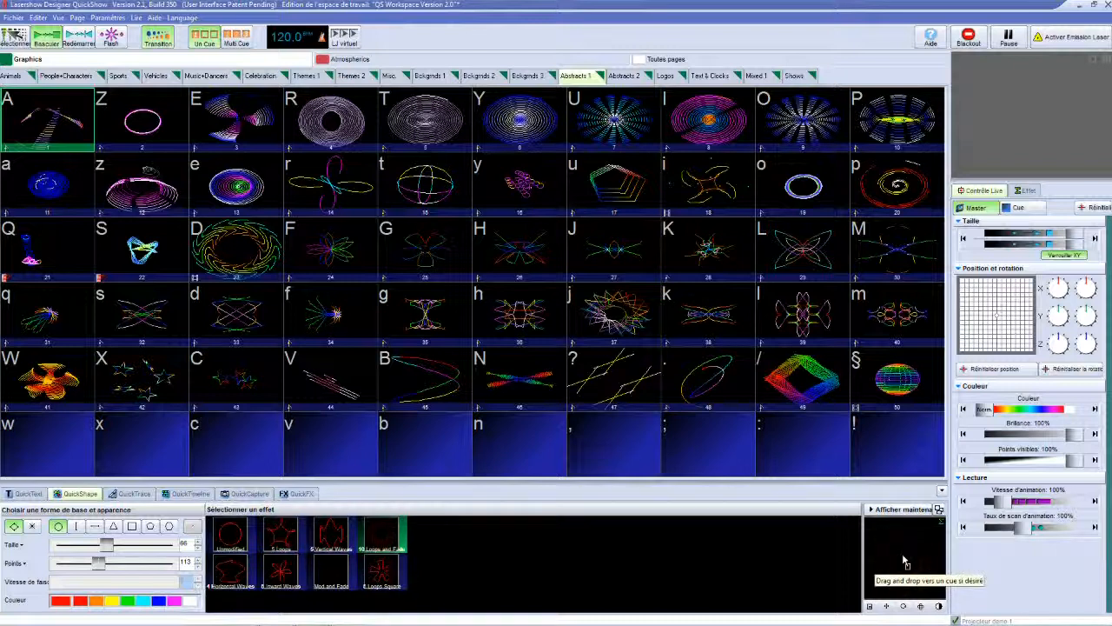
Display the red shape live, and store it in the empty cue marked "!" on the Abstracts 1 page and play that cue.
click(901, 509)
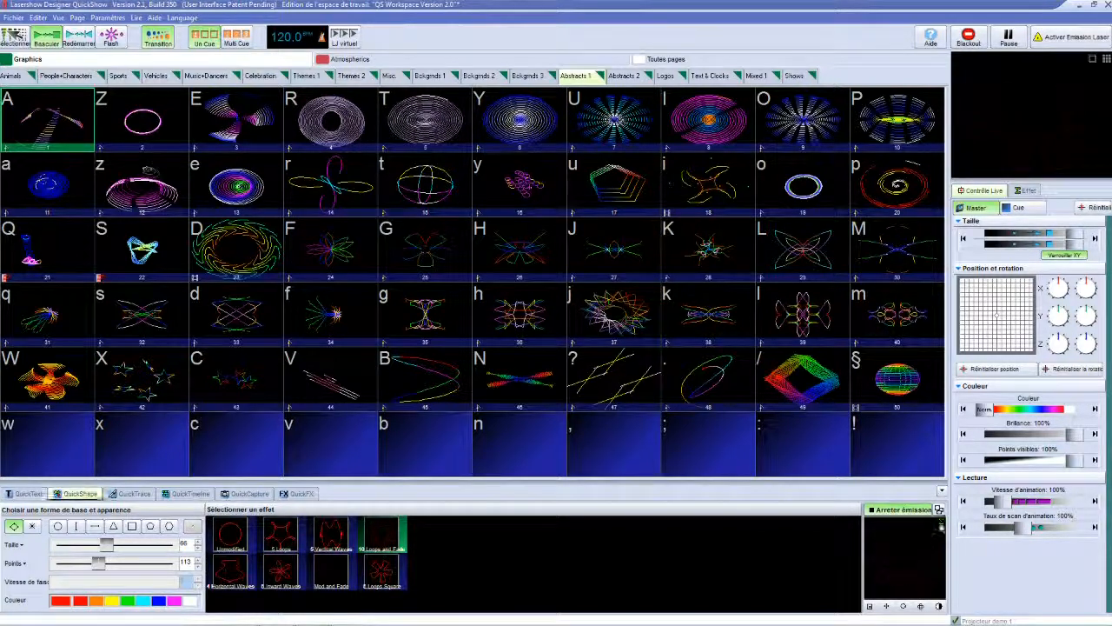
click(938, 510)
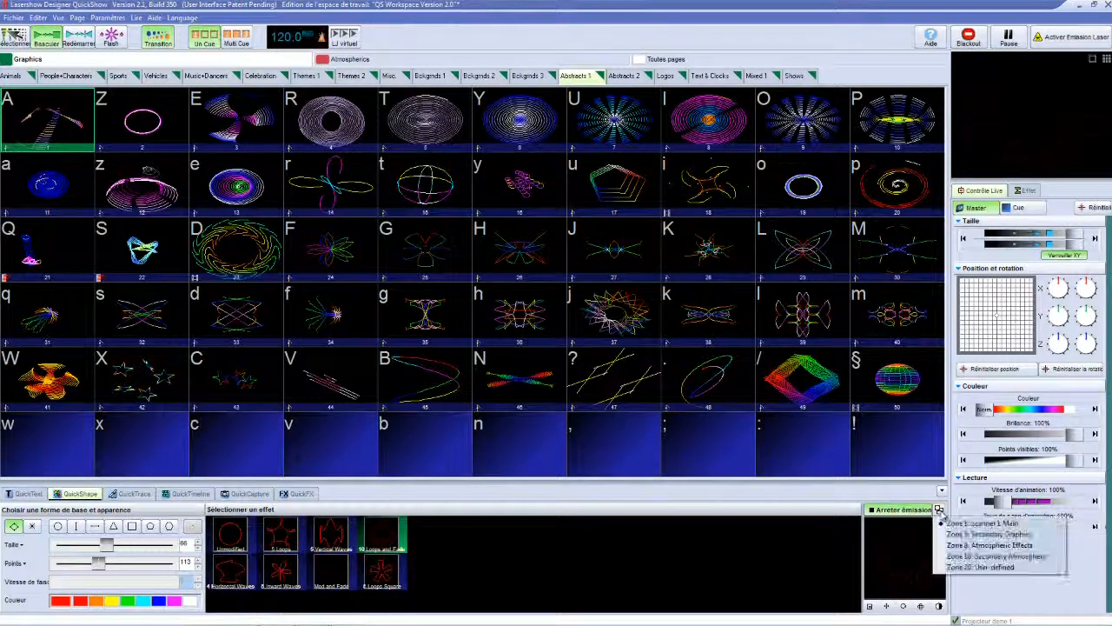
click(912, 581)
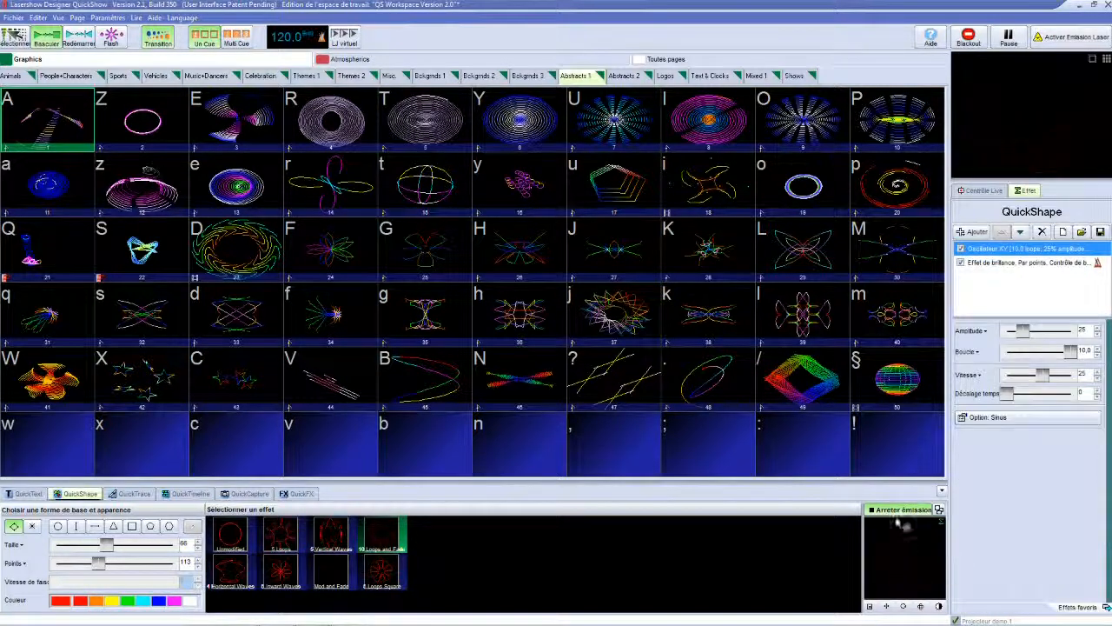
click(898, 455)
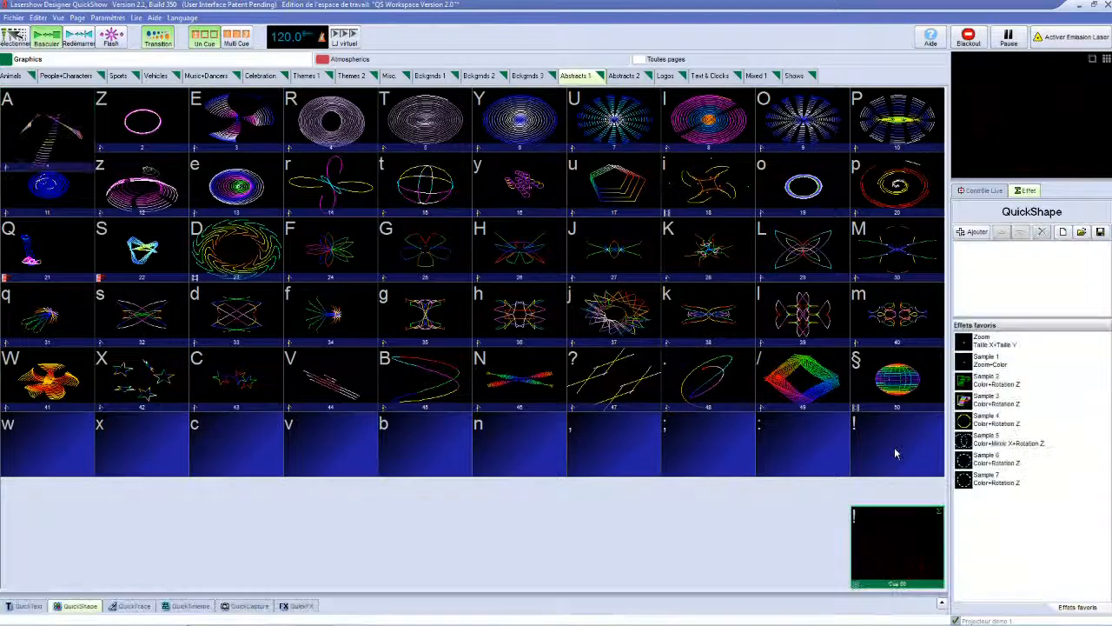
click(912, 561)
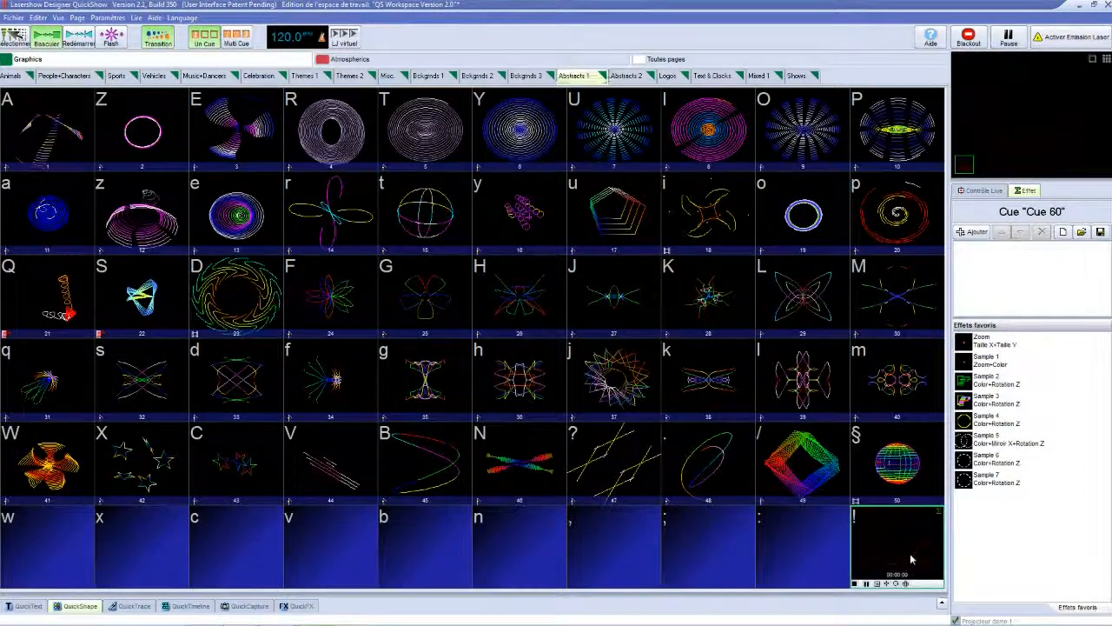
Reopen QuickShape and change the base shape to a horizontal line in beam mode.
click(77, 606)
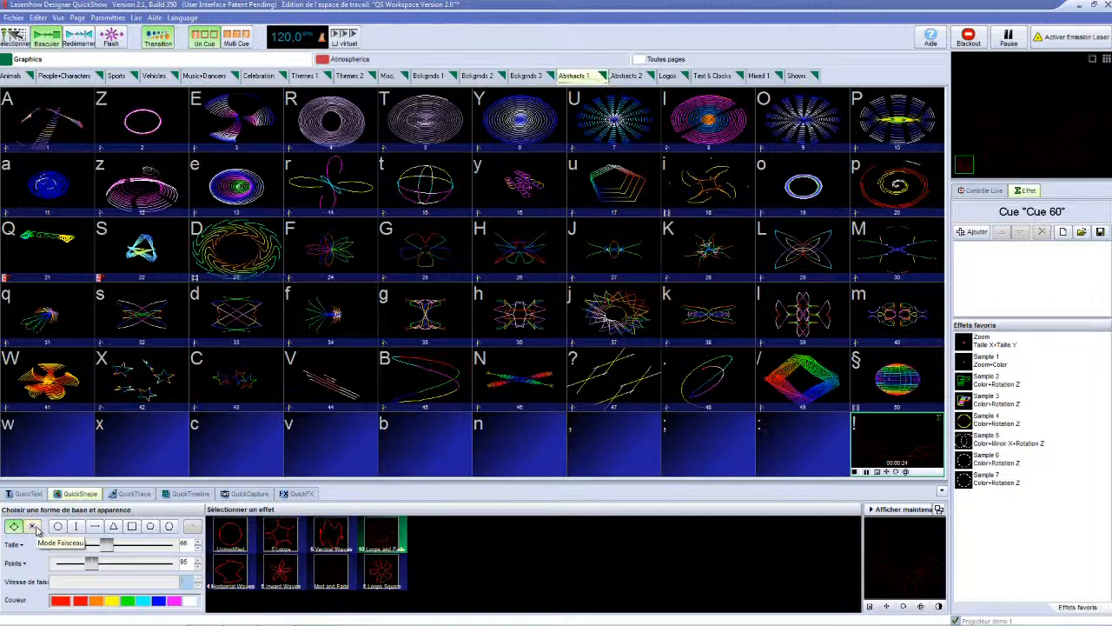
click(36, 531)
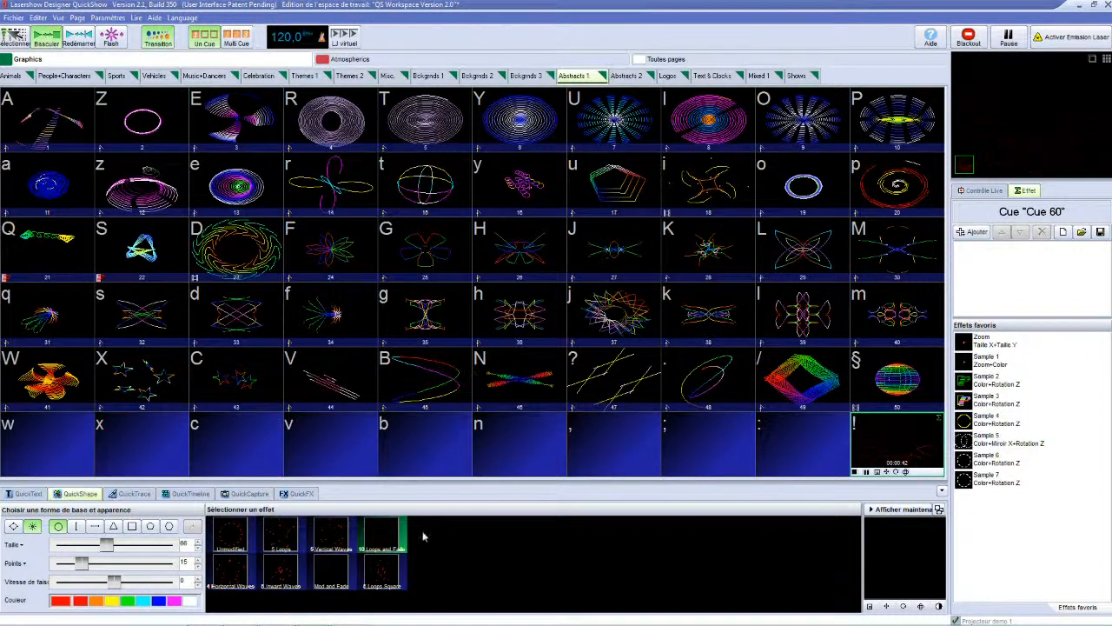
click(95, 528)
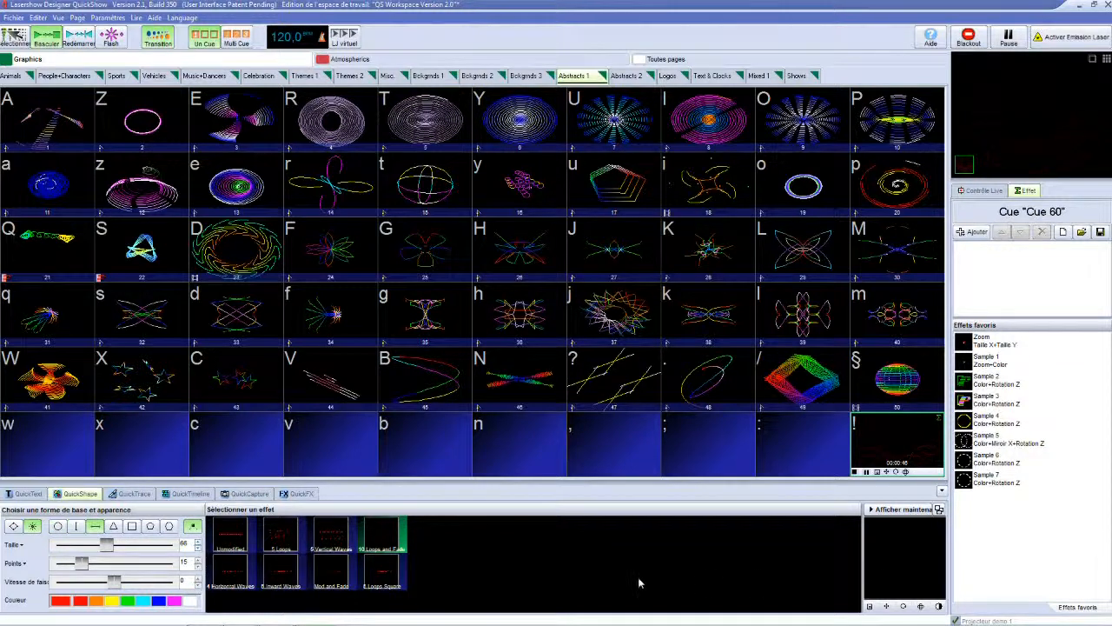
Display the beam line live, black out all output, and display the line live again.
click(903, 511)
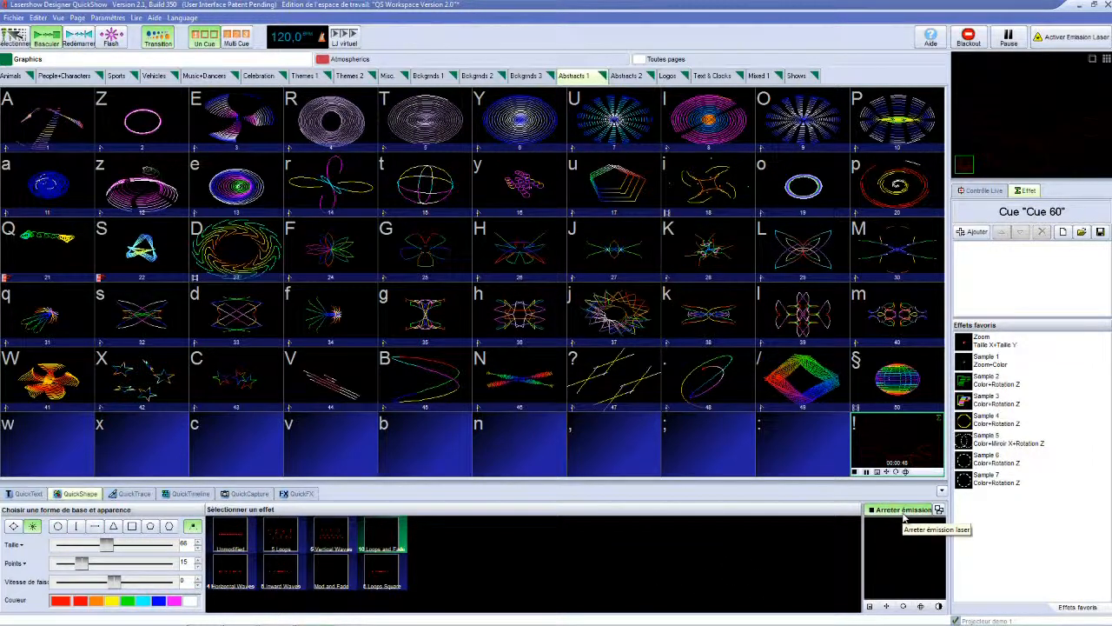
click(969, 47)
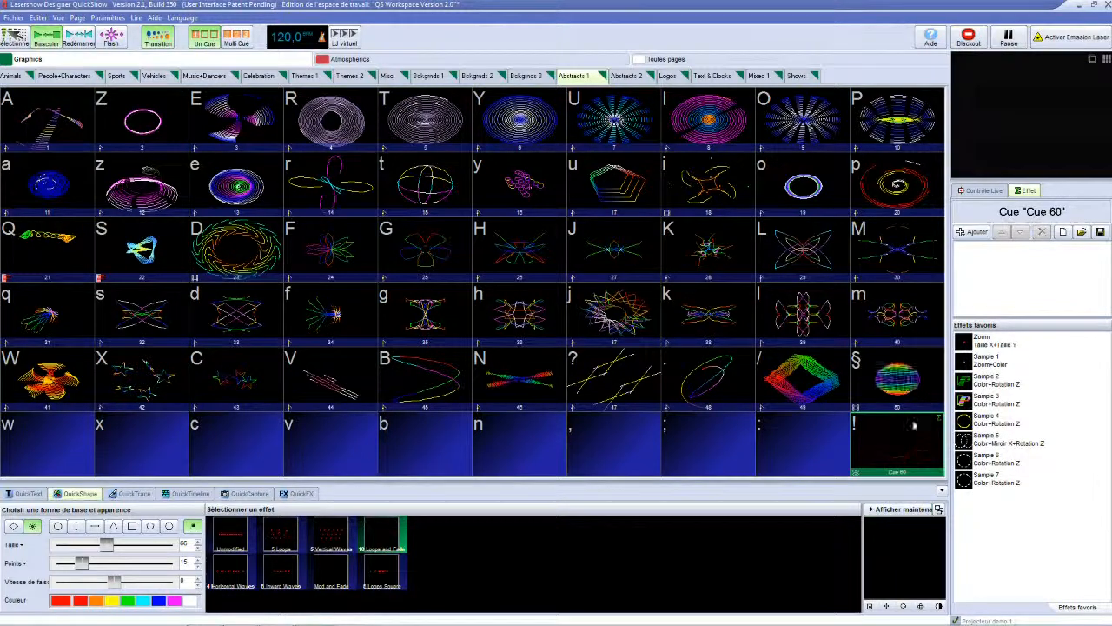
click(897, 512)
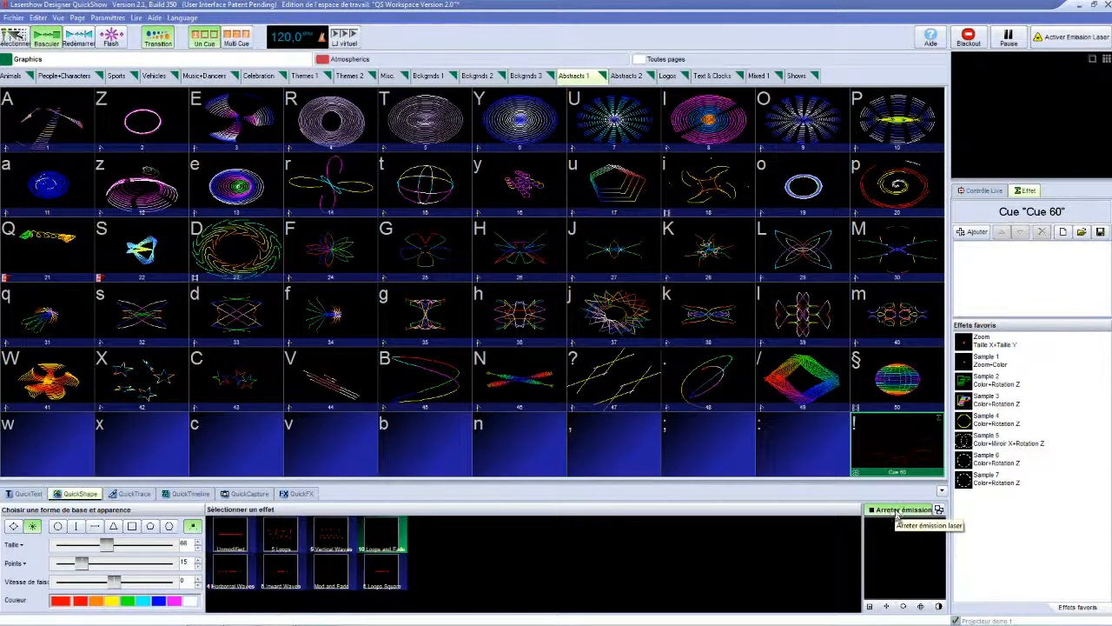
Apply the Unmodified effect to the beam line with 5 points and set its beam speed to -12.
click(231, 534)
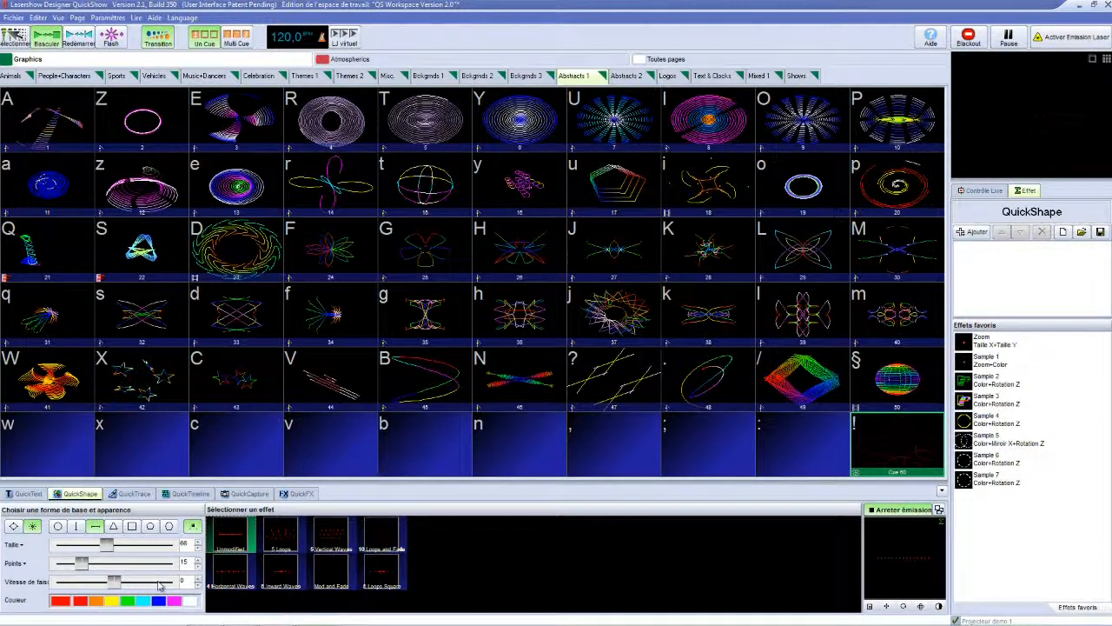
drag(81, 563, 55, 563)
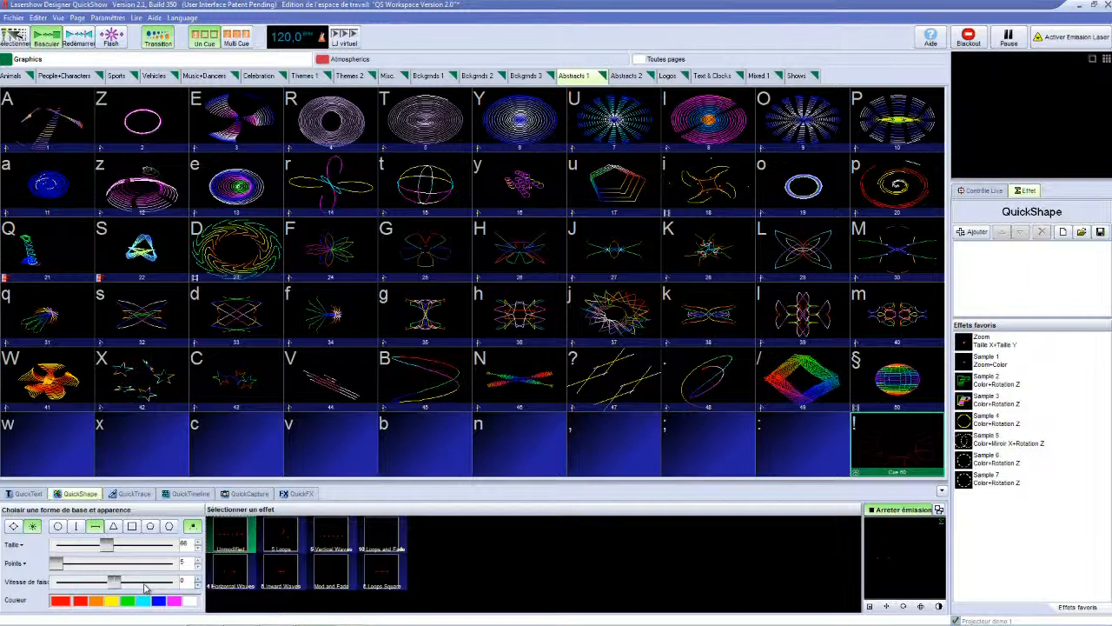
click(198, 579)
click(198, 587)
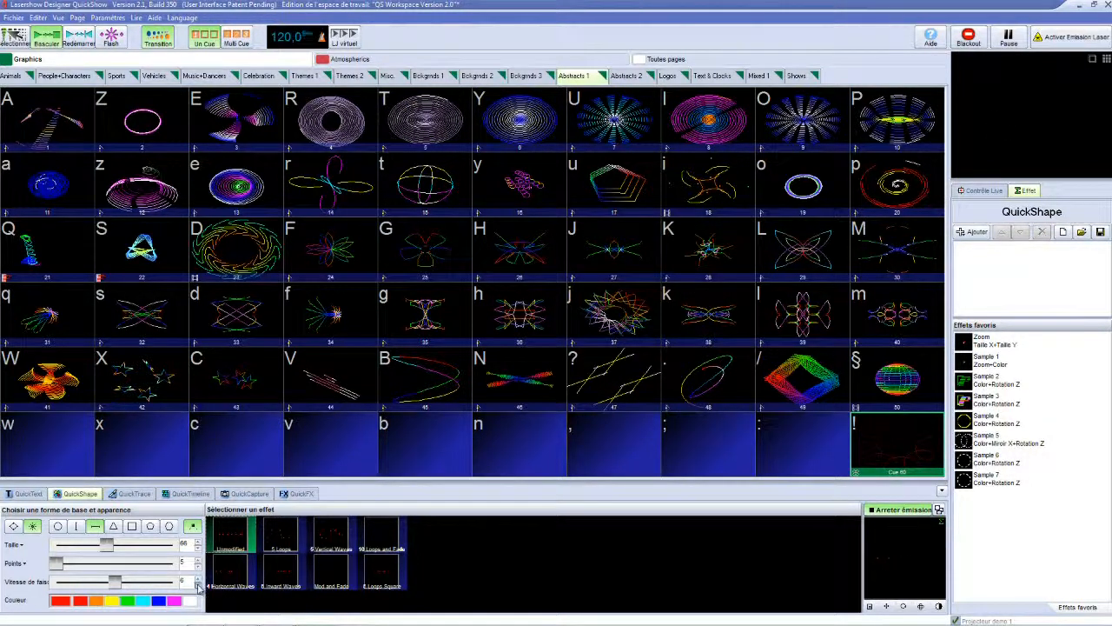
click(198, 587)
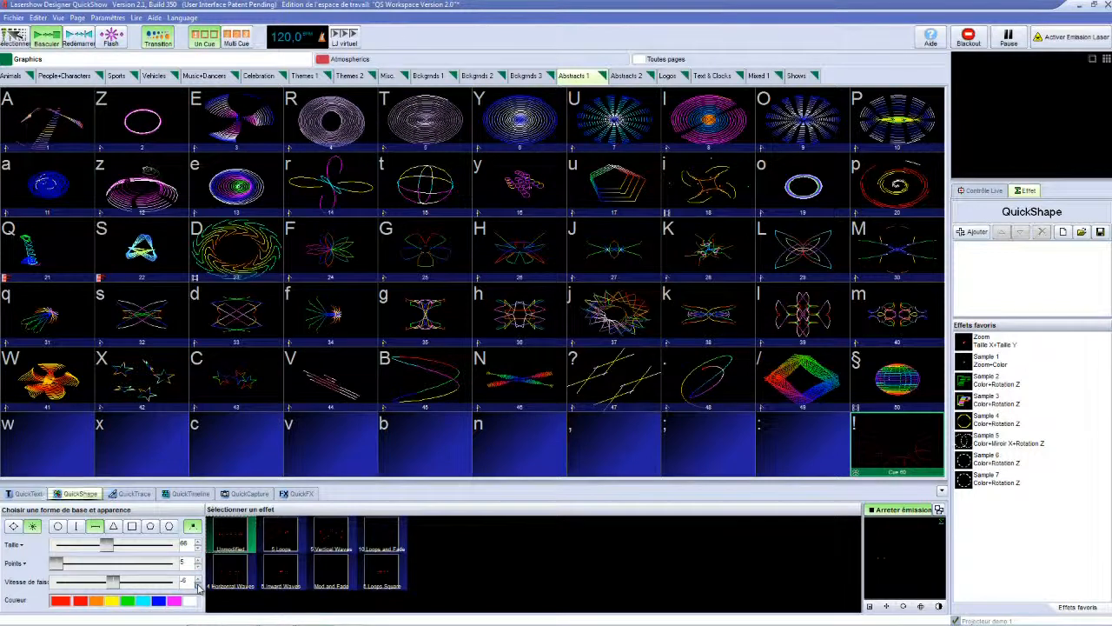
click(198, 588)
Set the beam line to 19 points and compare it with the continuous line mode before returning to beam mode.
drag(56, 563, 92, 563)
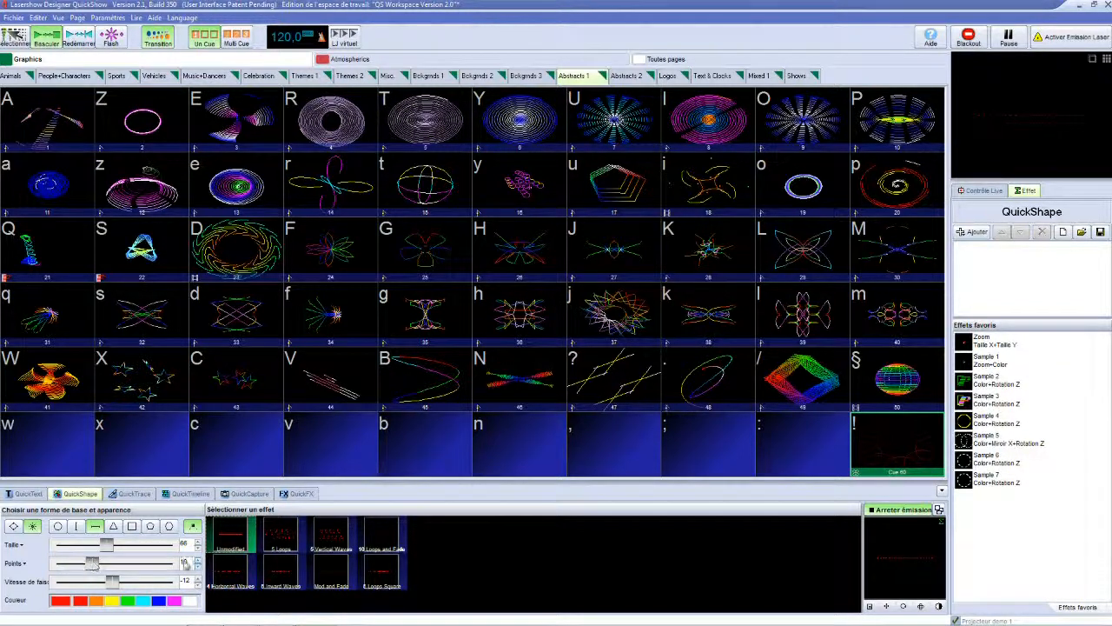
click(14, 527)
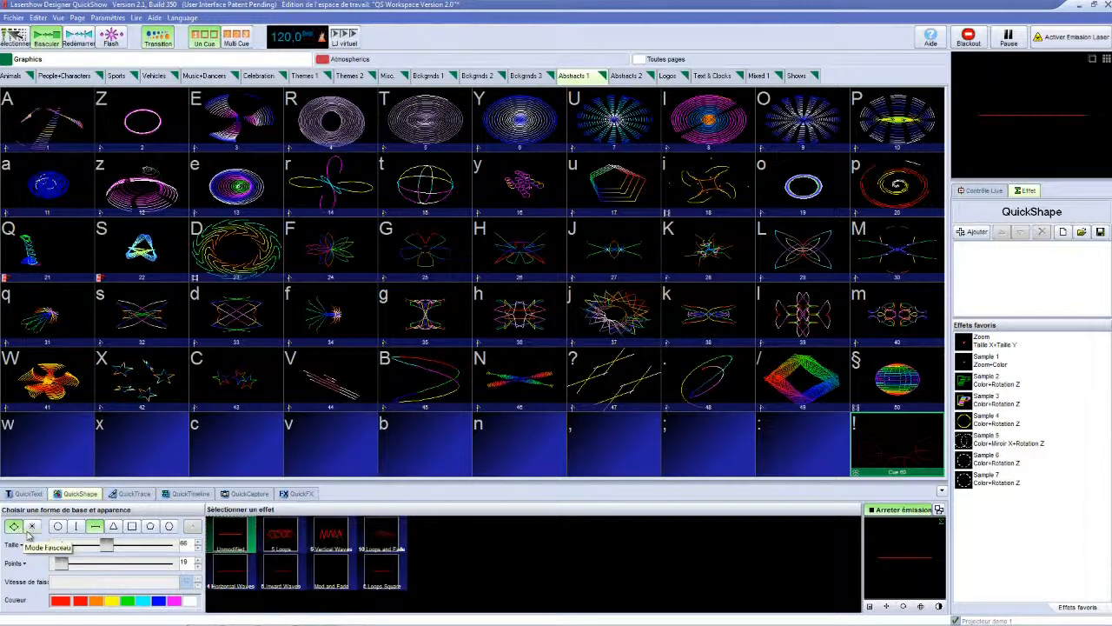
click(32, 528)
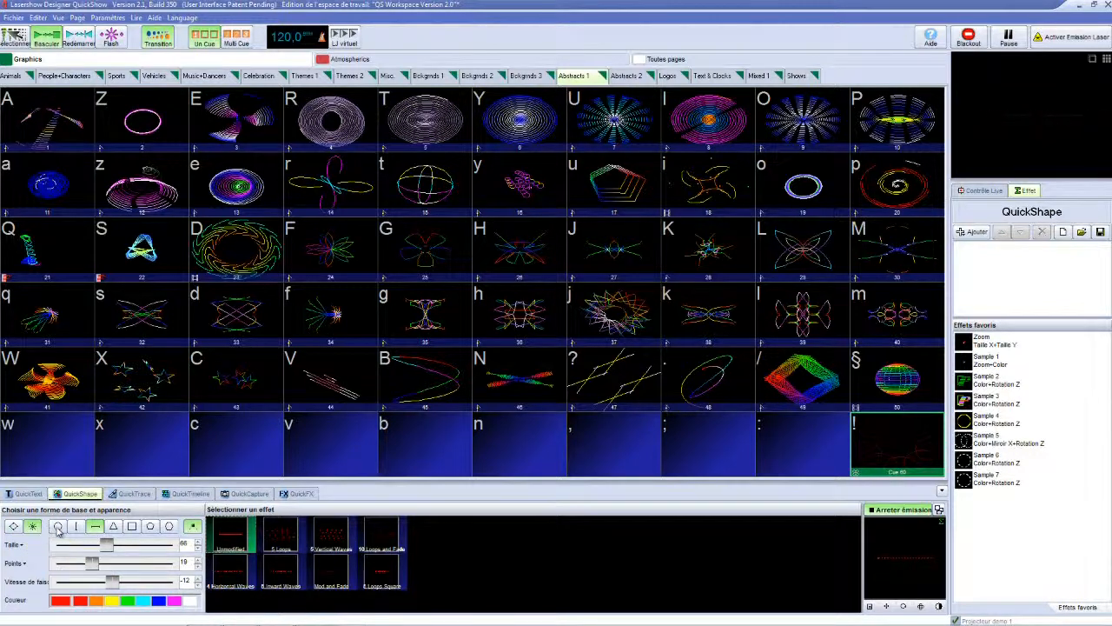
Set the beam line's size to 150 and accept red as its colour in the colour picker.
drag(106, 543, 200, 549)
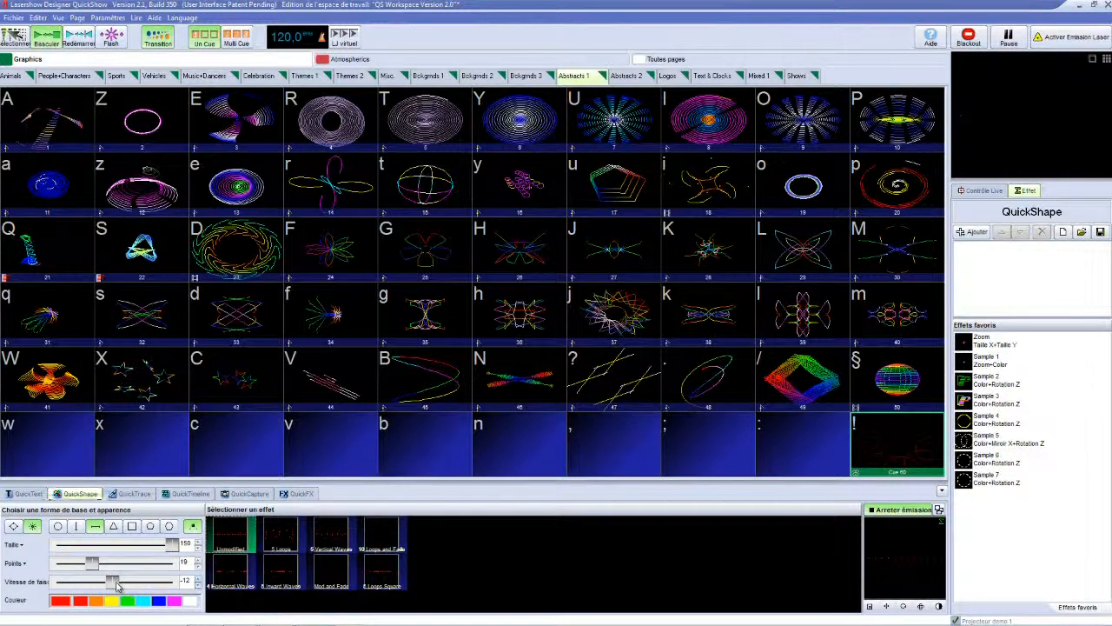
click(63, 602)
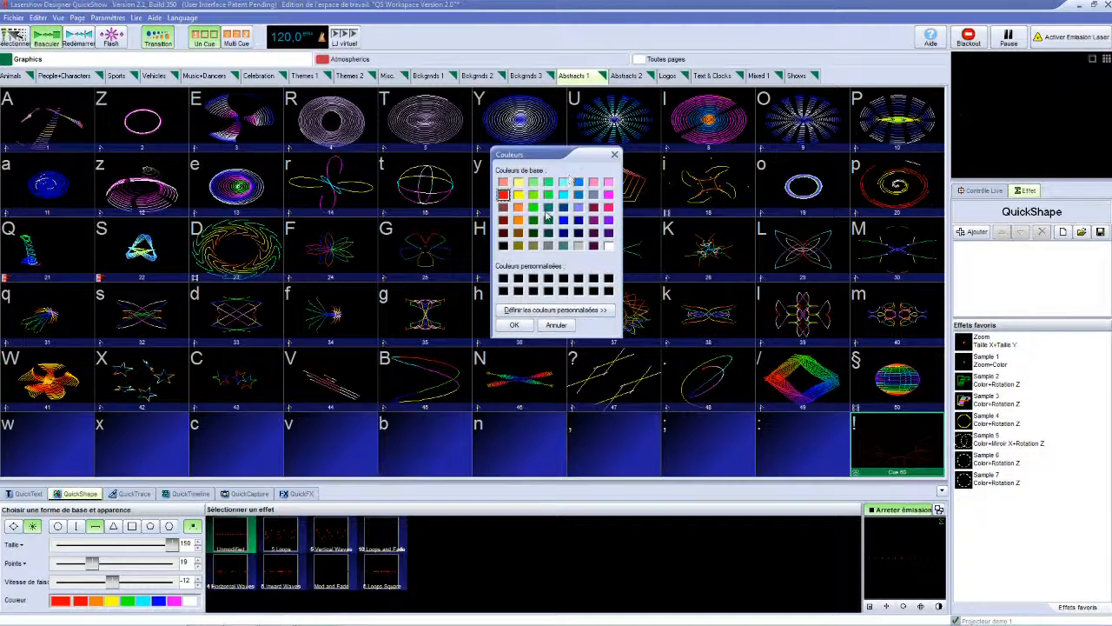
click(515, 325)
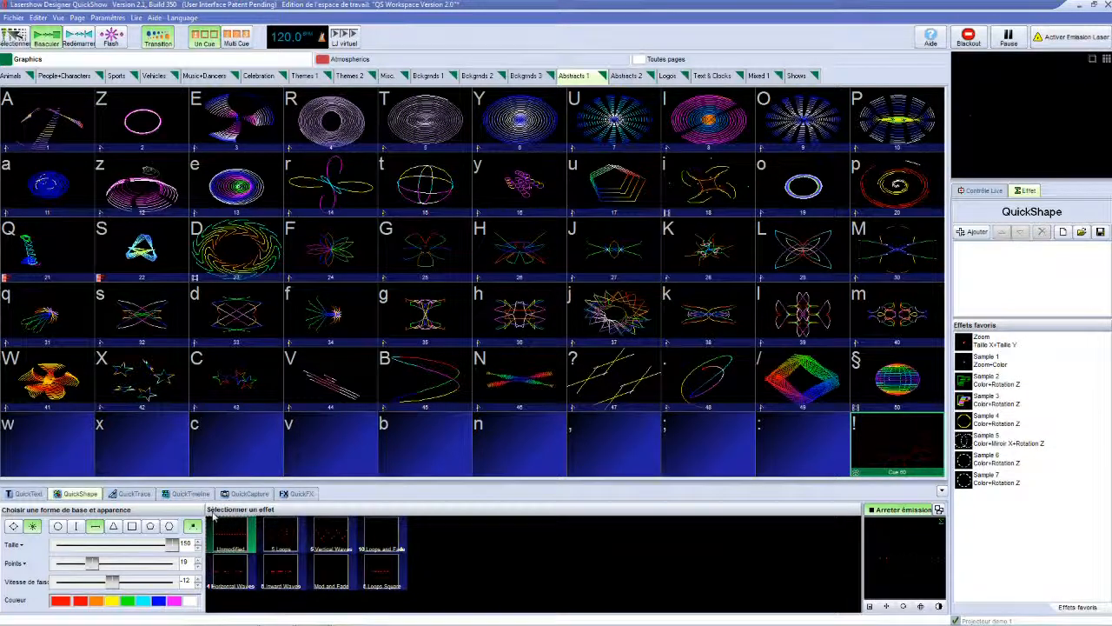
Change the shape to a continuous circle outside beam mode, with size 84 and 67 points.
click(60, 527)
click(80, 530)
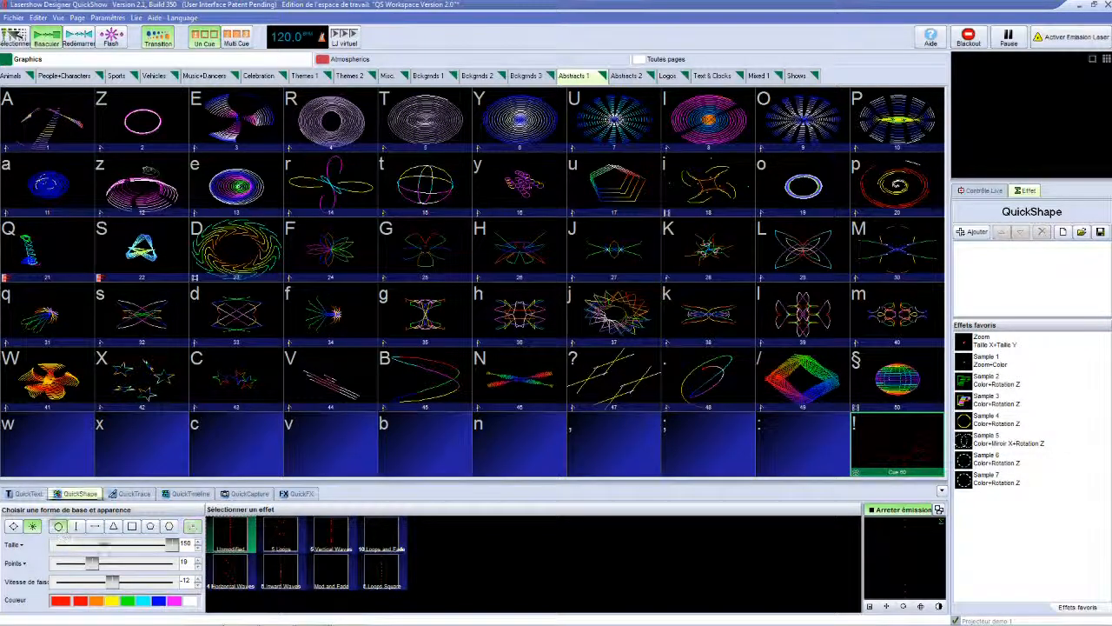
click(15, 527)
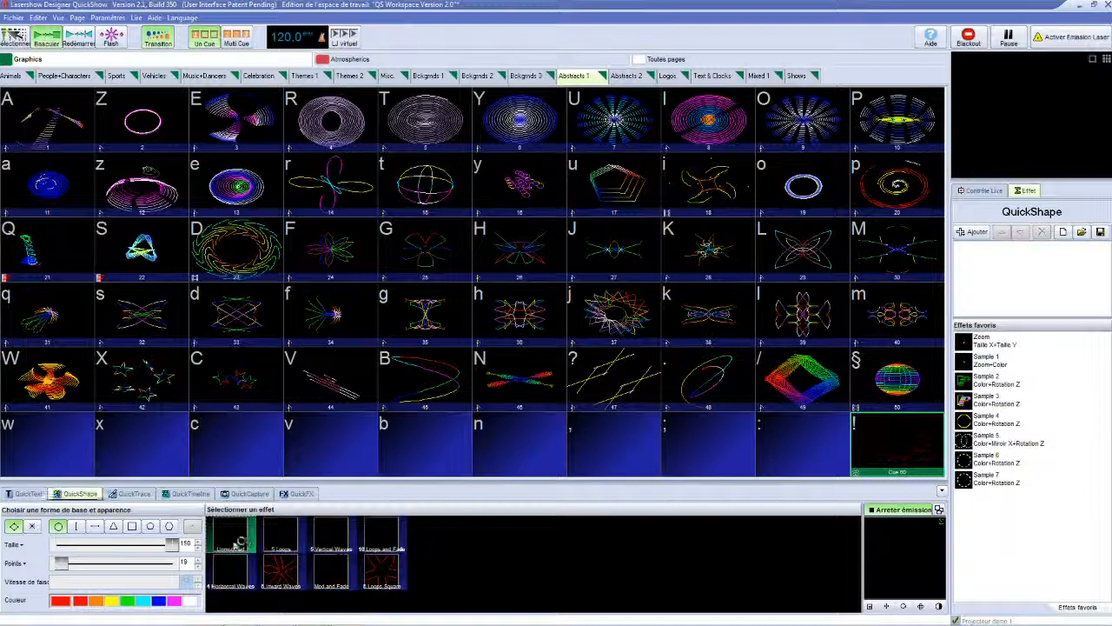
drag(173, 545, 123, 546)
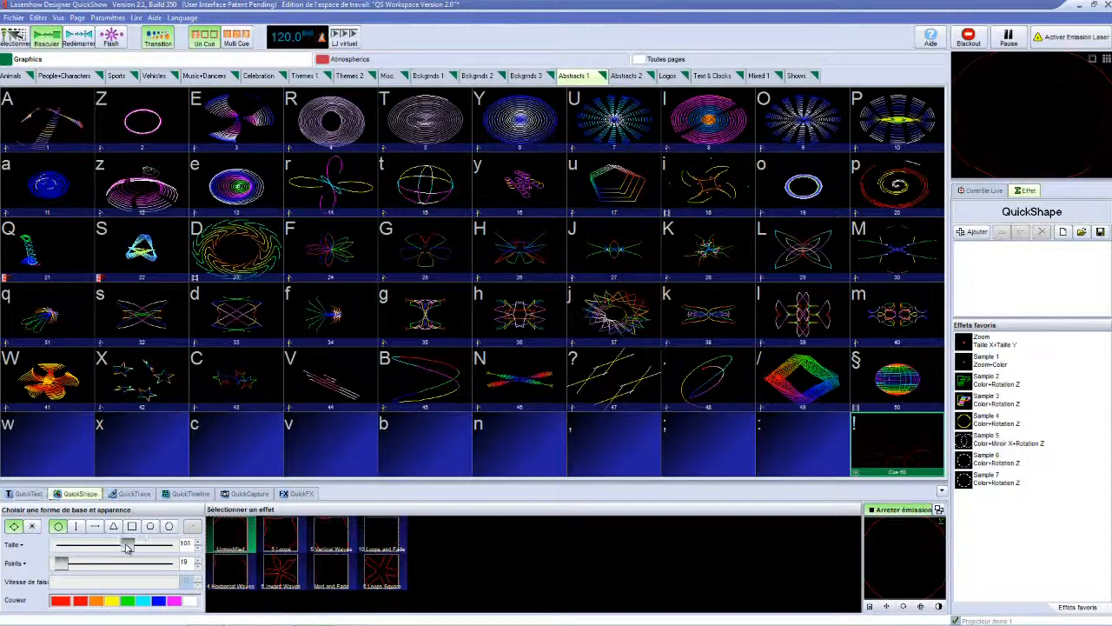
drag(61, 563, 114, 565)
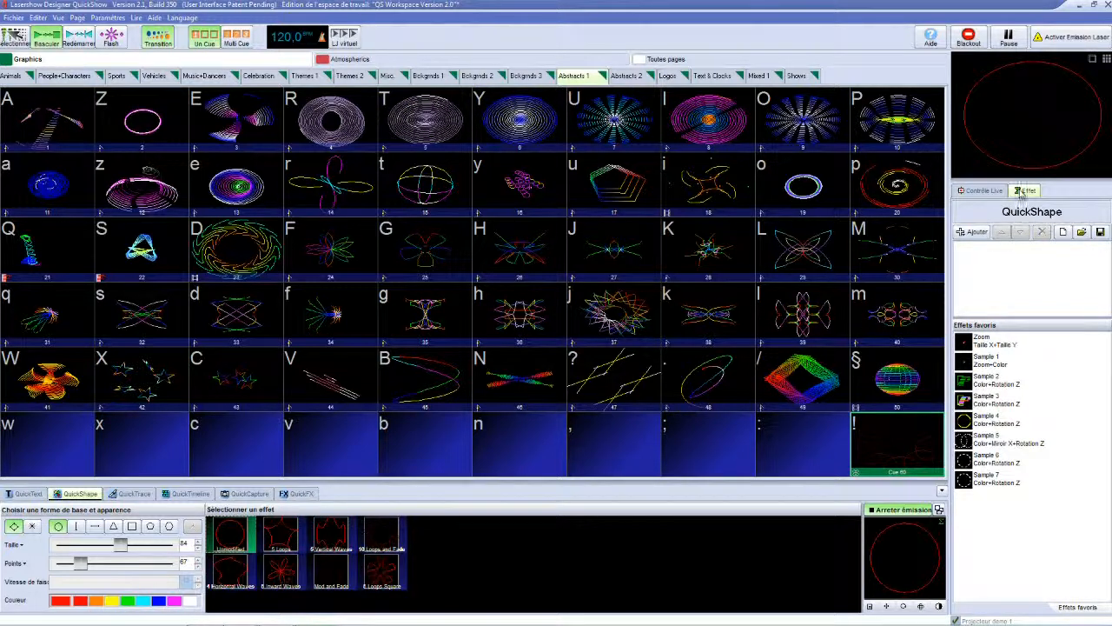
Add a colour effect to the circle and change the middle colour of its gradient to blue.
click(975, 233)
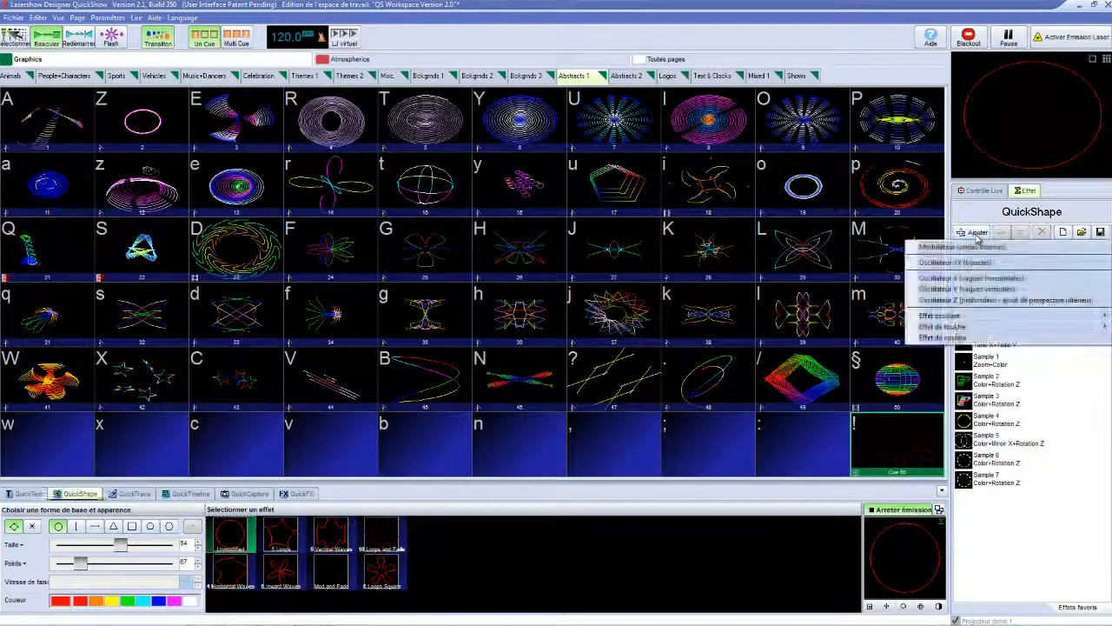
click(963, 339)
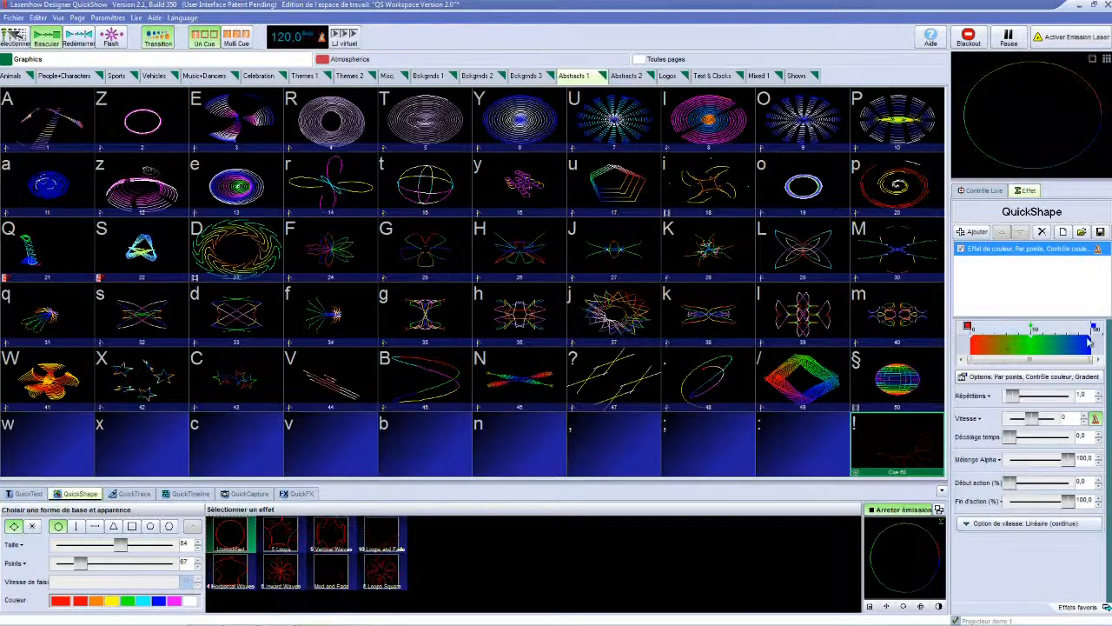
double_click(1032, 334)
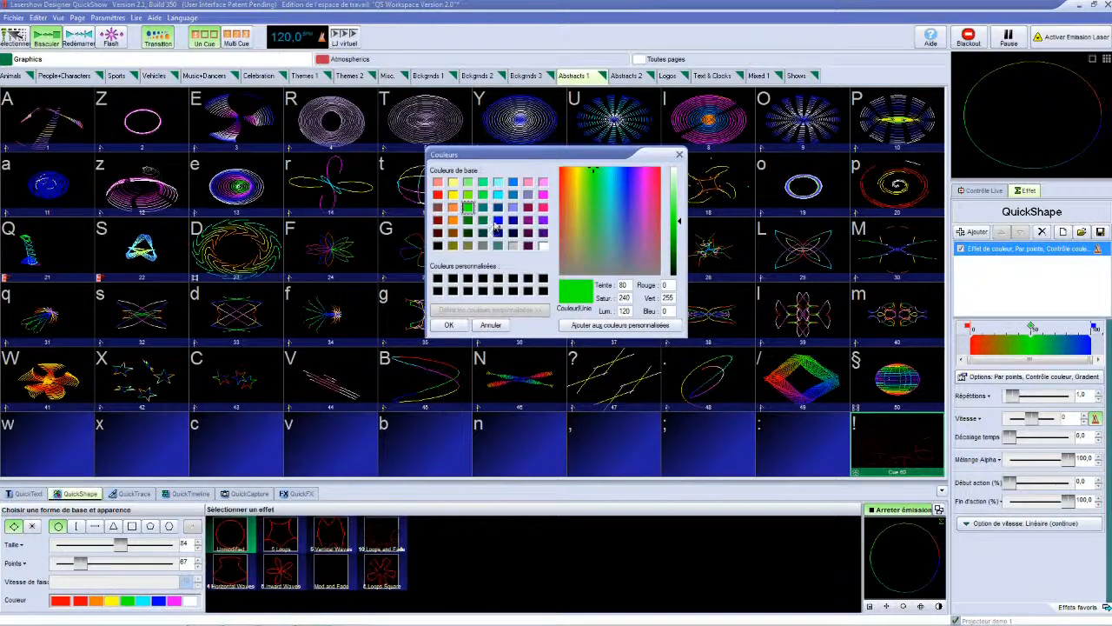
click(498, 220)
click(461, 327)
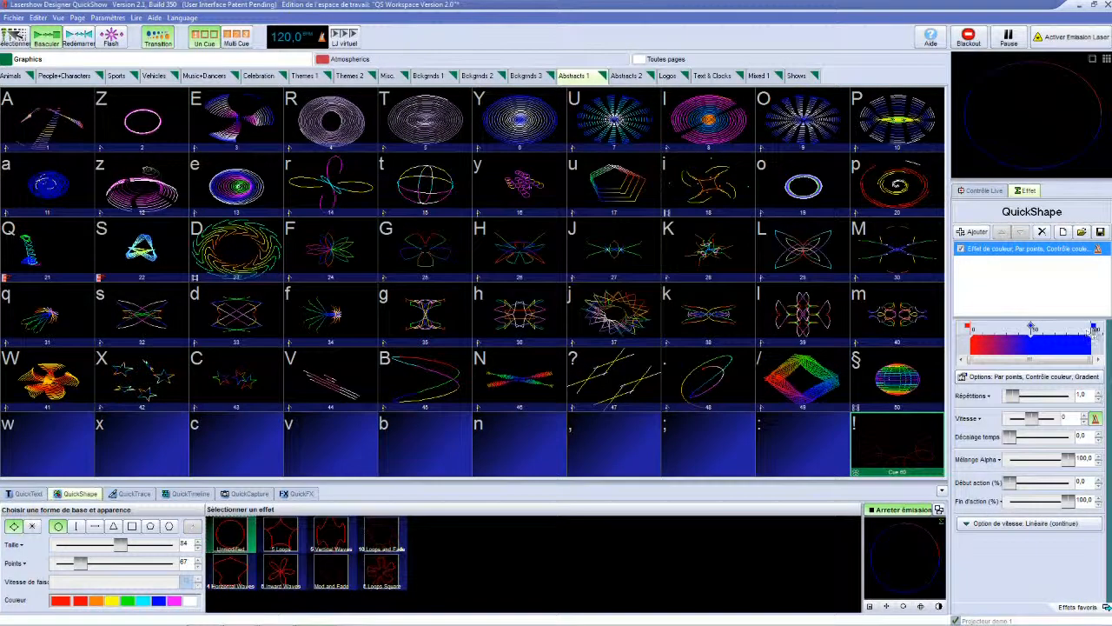
Set the gradient's end colour to light pink and the colour effect to 7.6 repetitions at speed 37.
double_click(1093, 328)
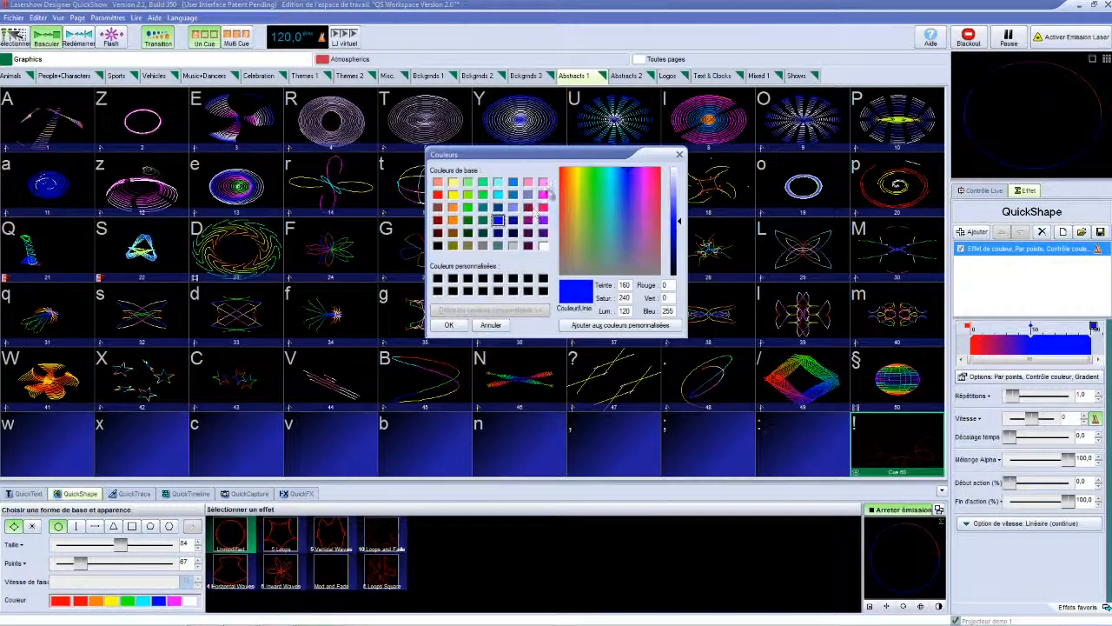
click(543, 182)
click(461, 326)
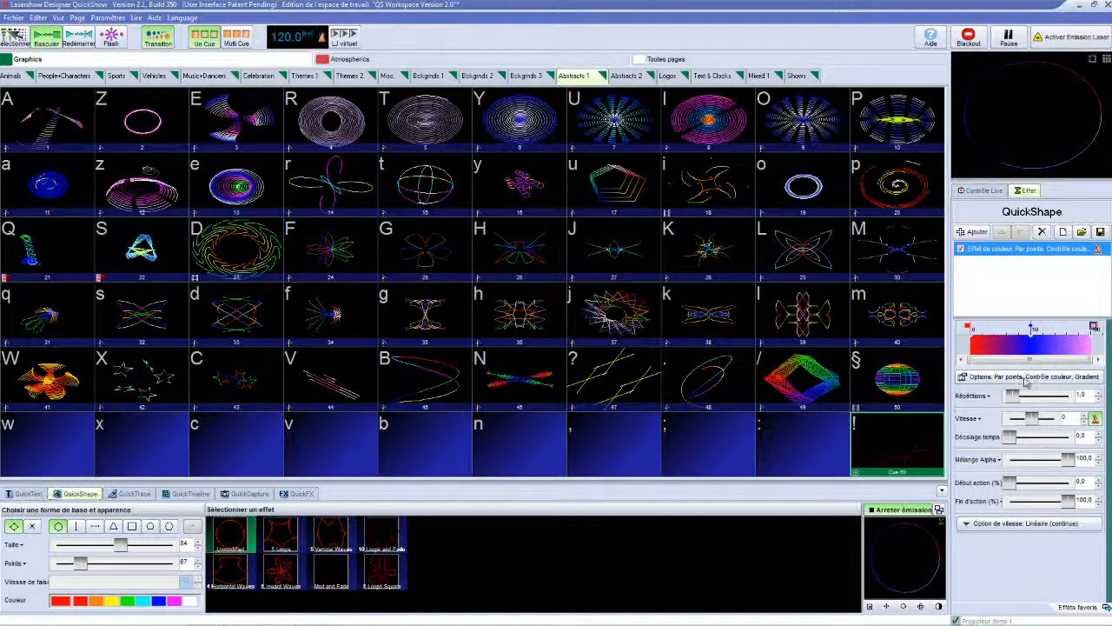
drag(1021, 396, 1036, 419)
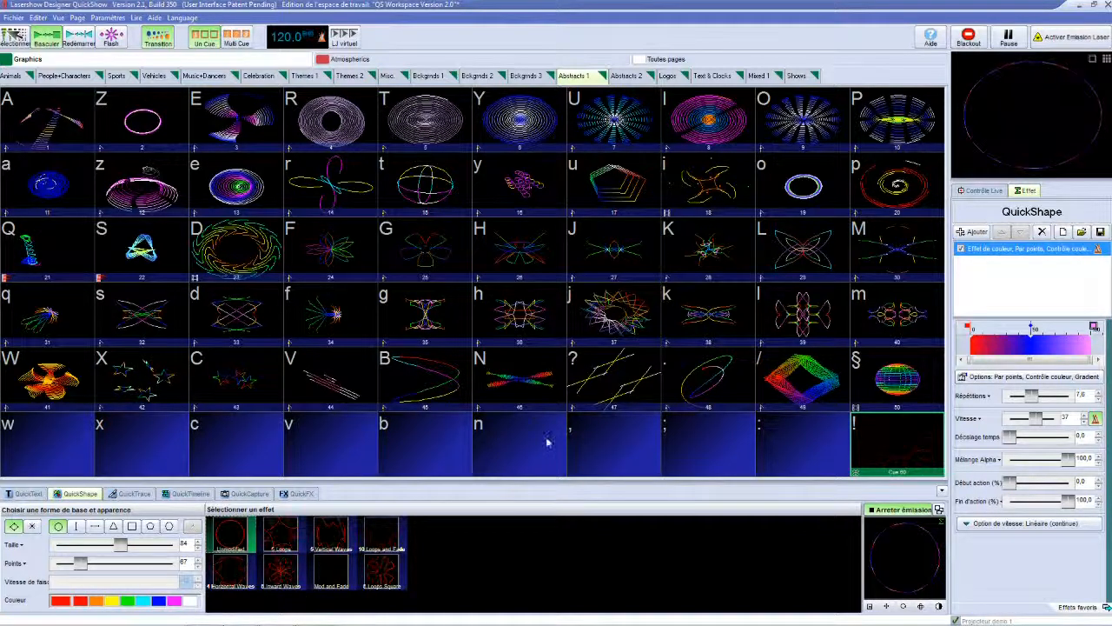
Apply the 5 Loops effect to the circle and add a colour effect to it.
mouse_move(369, 608)
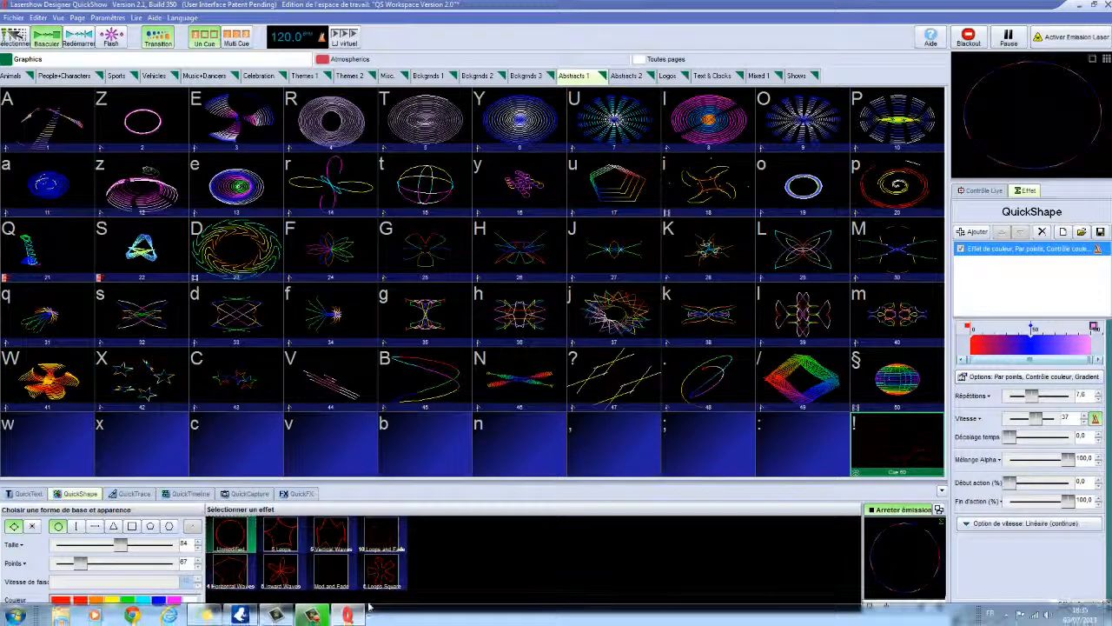
click(282, 538)
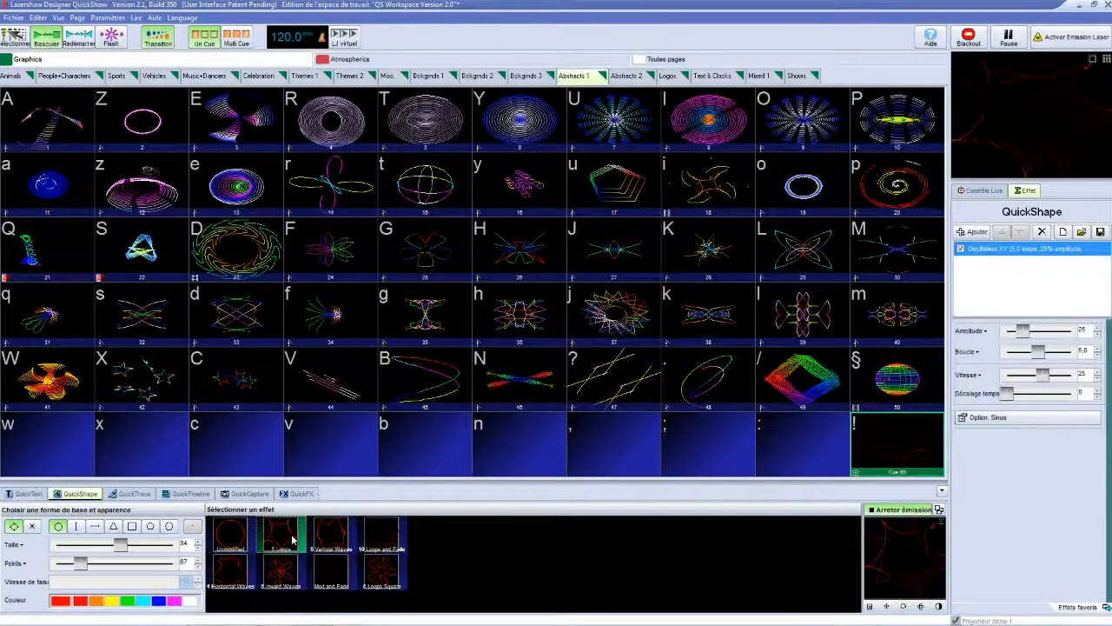
click(973, 231)
click(999, 337)
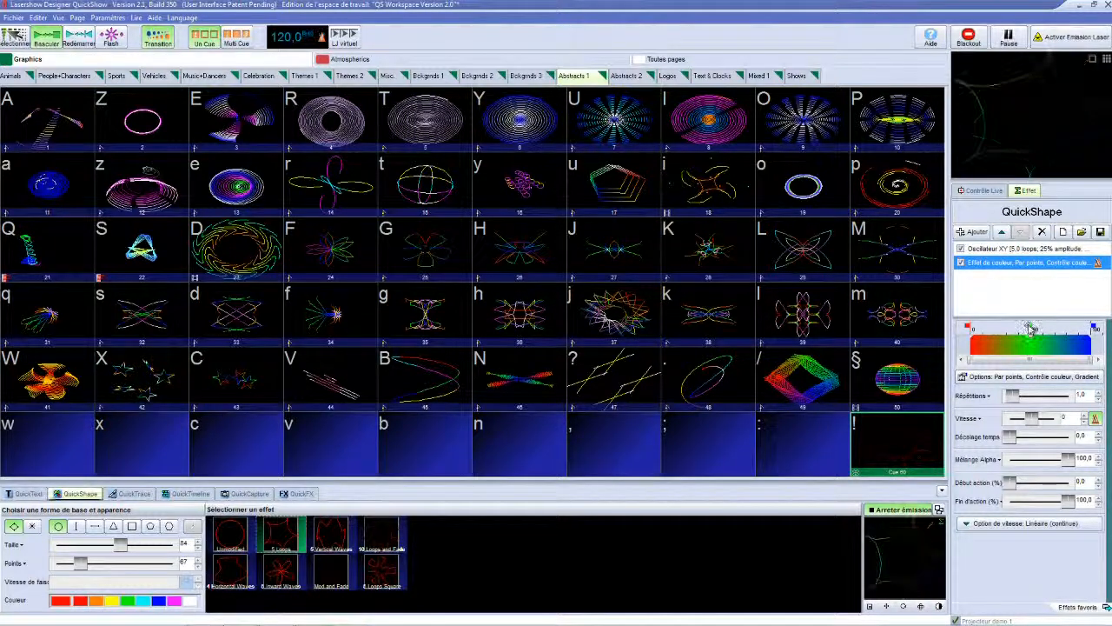
Replace the green colour in the middle of the colour effect's gradient with yellow.
double_click(1032, 329)
click(453, 195)
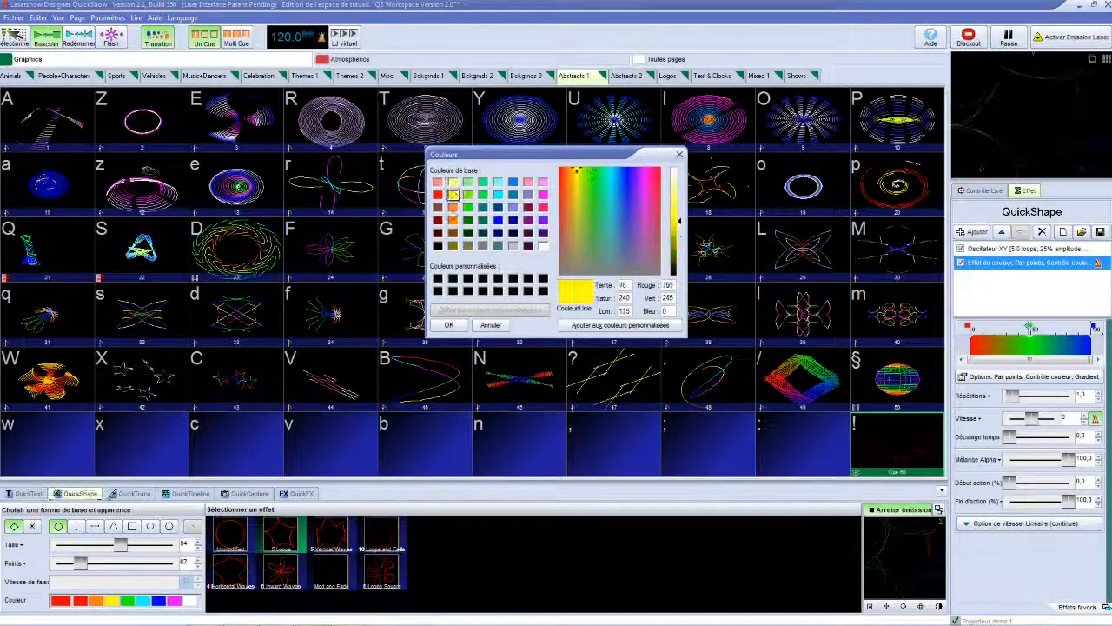
click(444, 327)
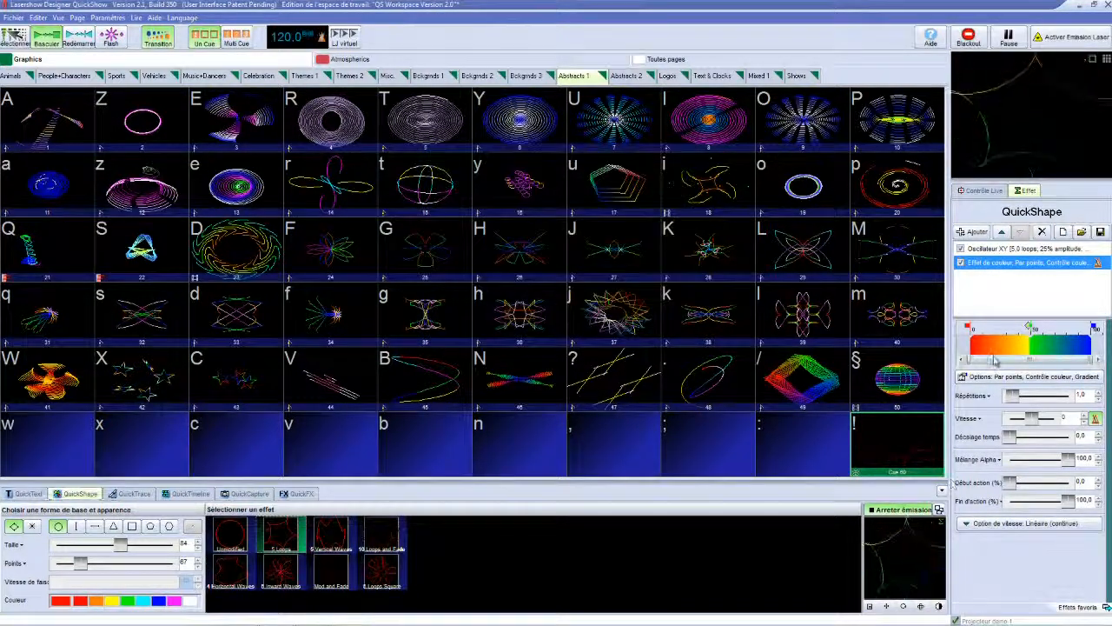
double_click(1032, 329)
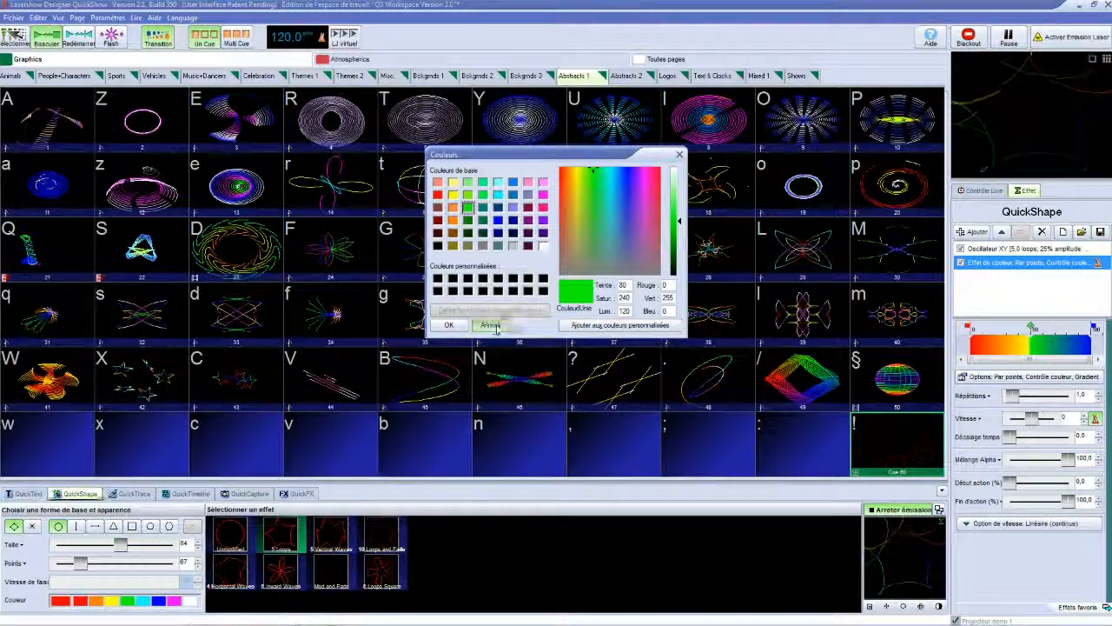
click(492, 325)
right_click(1032, 329)
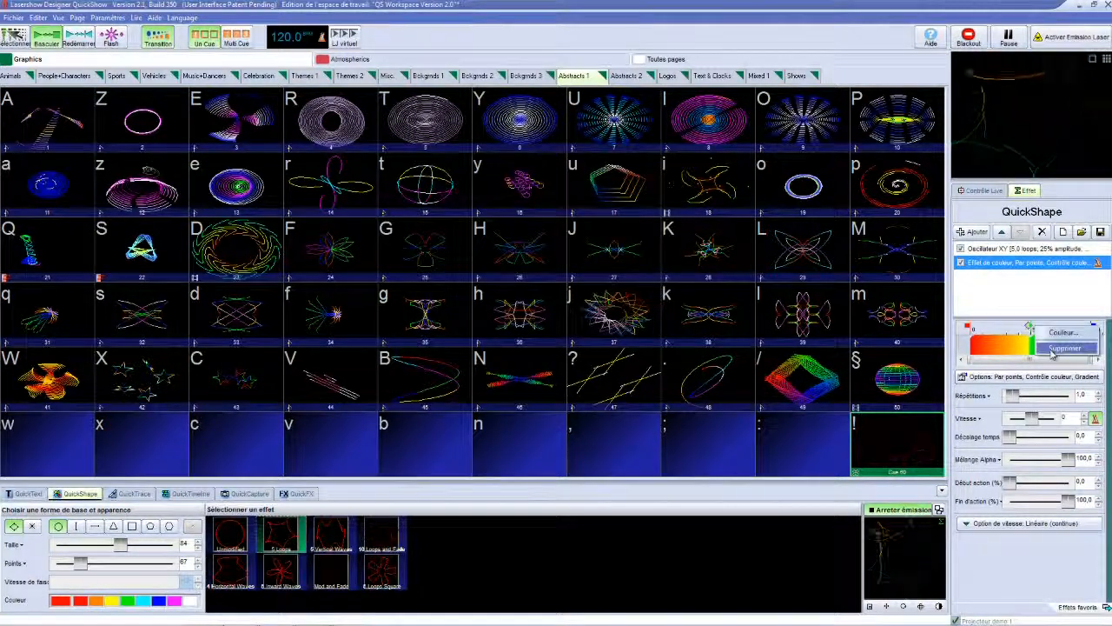
click(1063, 348)
double_click(1032, 328)
click(453, 195)
click(449, 324)
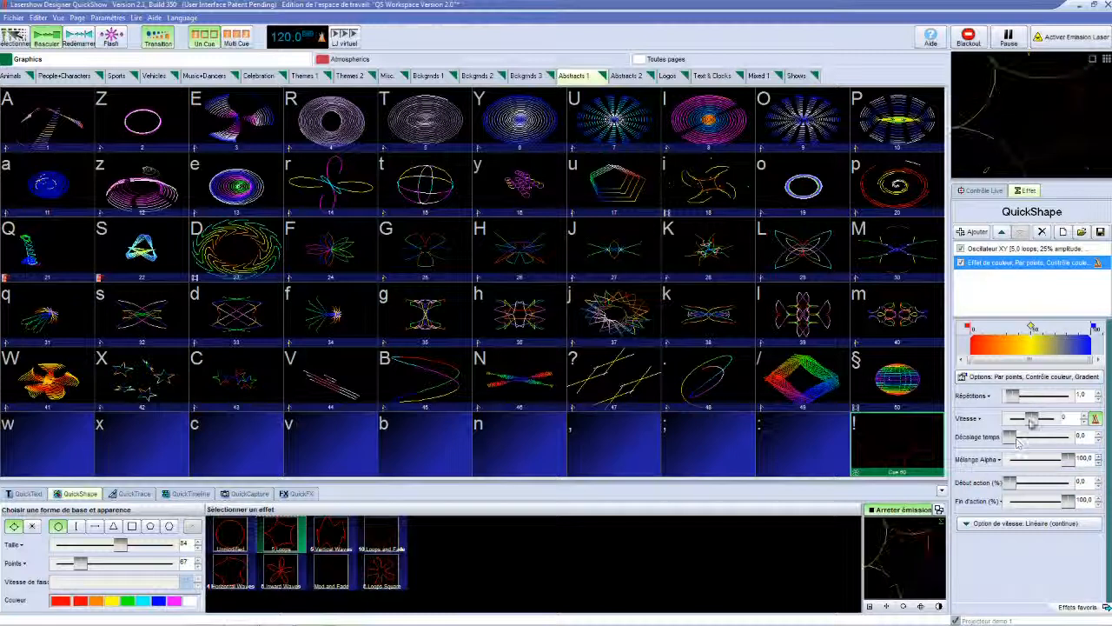
Set the colour effect to 4.6 repetitions and store the looped circle in the empty cue cell next to Cue 60.
drag(1012, 396, 1038, 422)
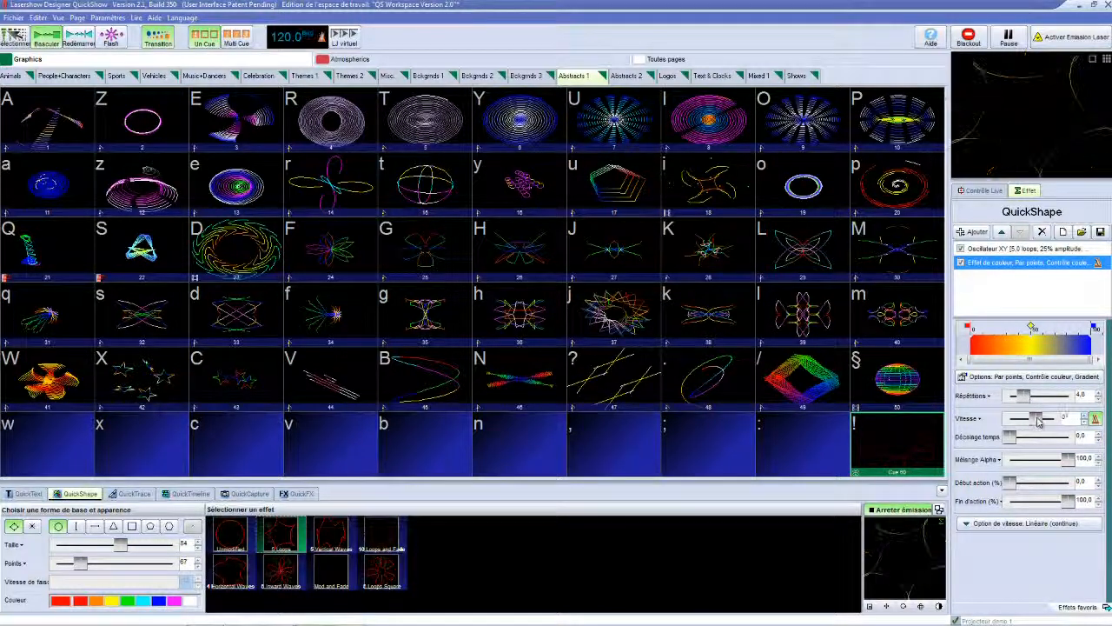
drag(912, 584, 827, 463)
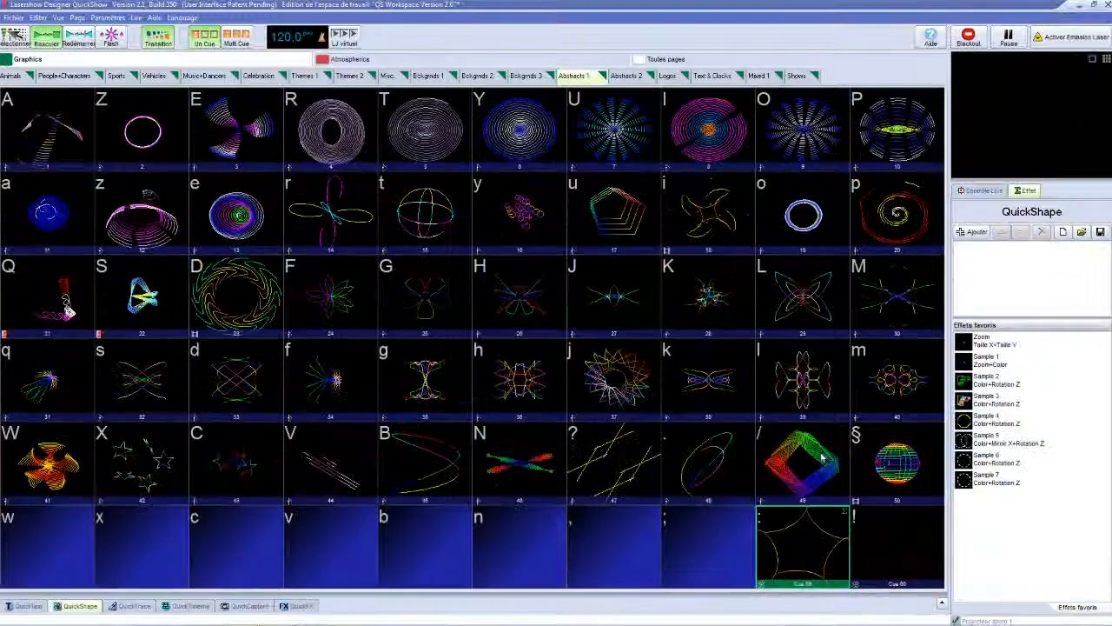
click(821, 548)
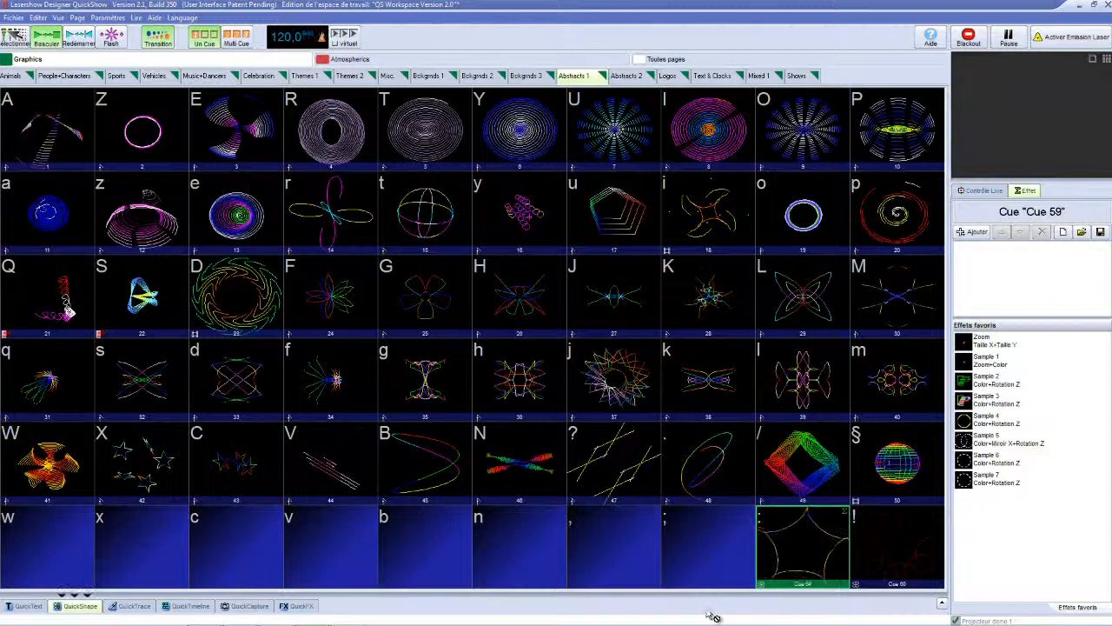
Reopen the QuickShape editor and set the looped circle's size to 70.
click(81, 607)
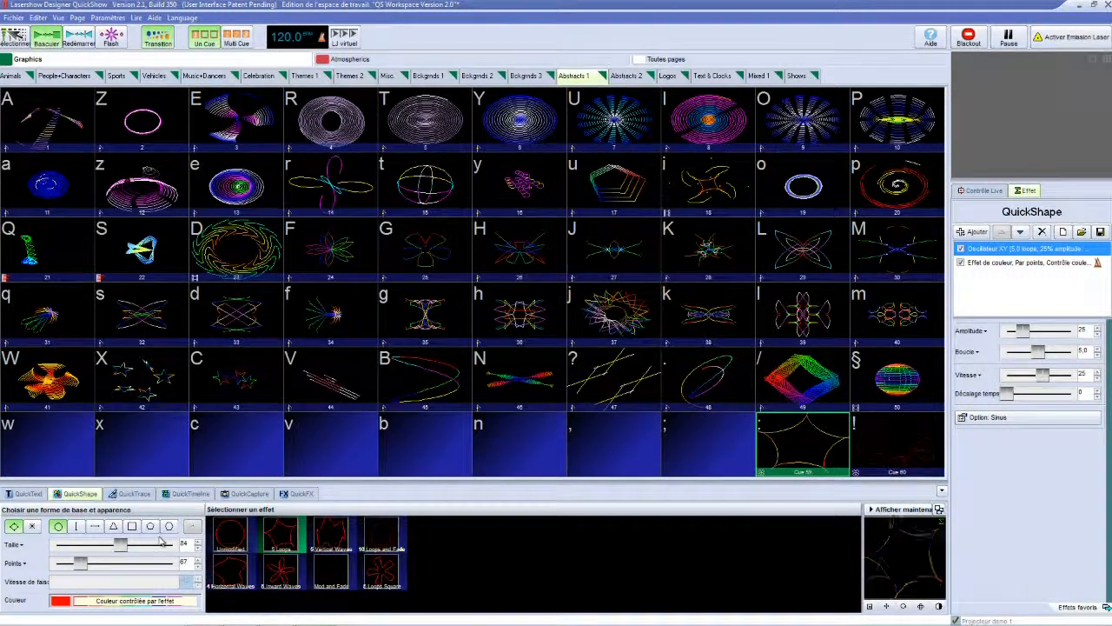
click(23, 547)
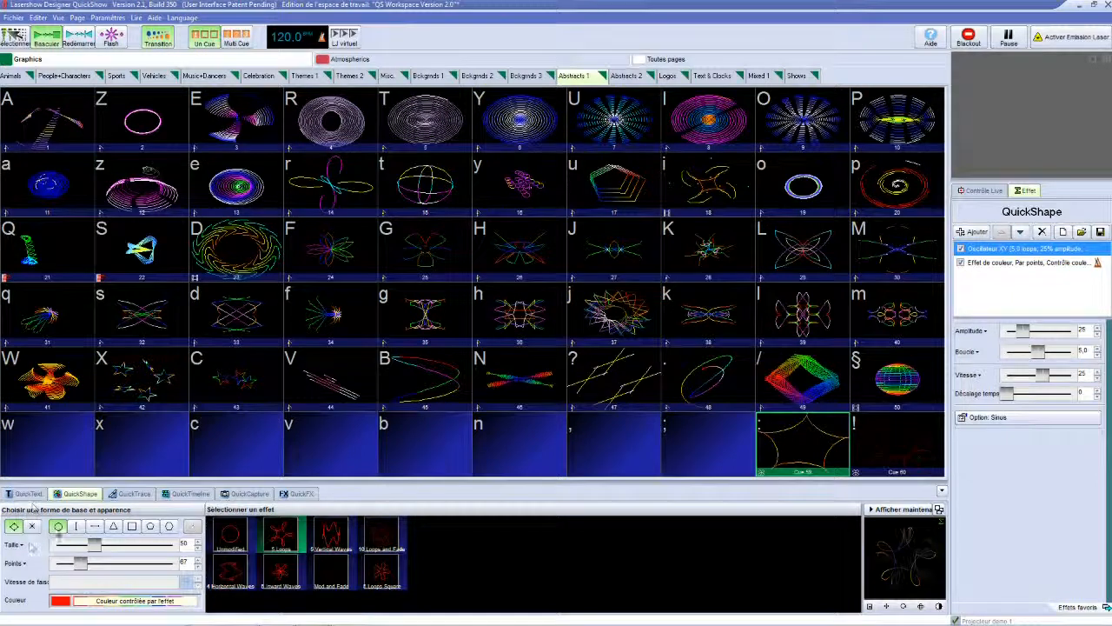
click(13, 512)
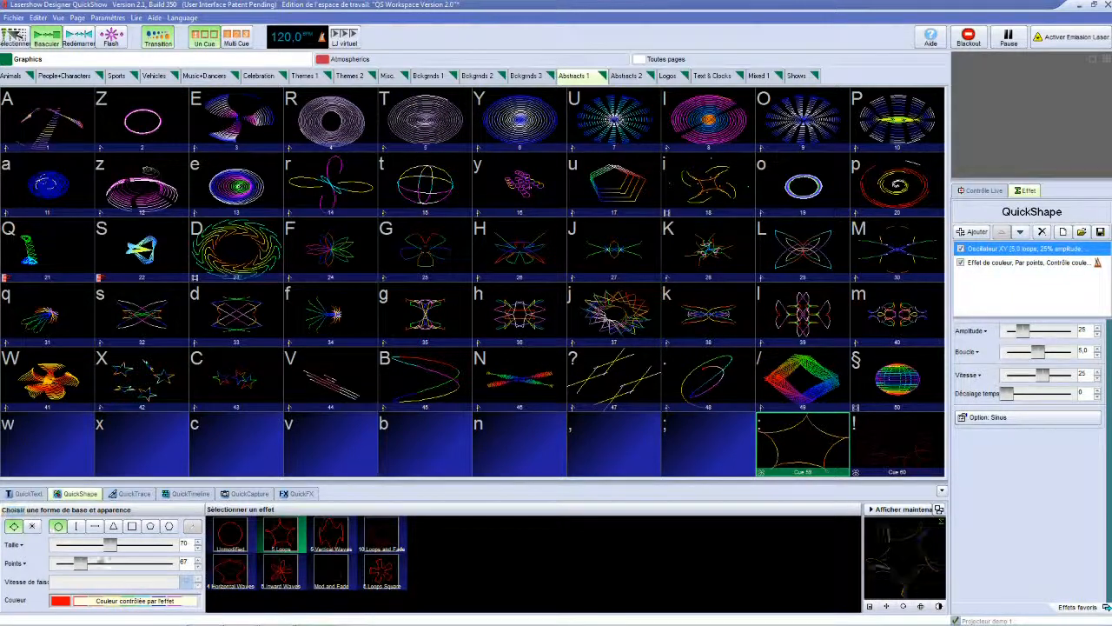
Switch the looped circle to beam mode and set the beam speed to 0.
click(33, 527)
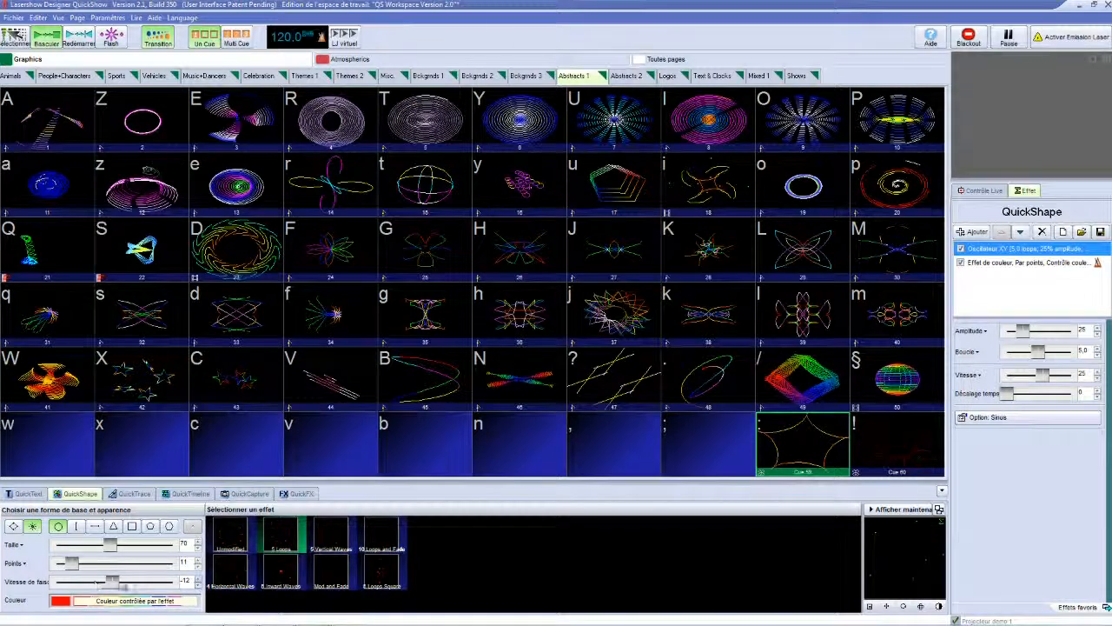
drag(114, 582, 114, 582)
click(198, 585)
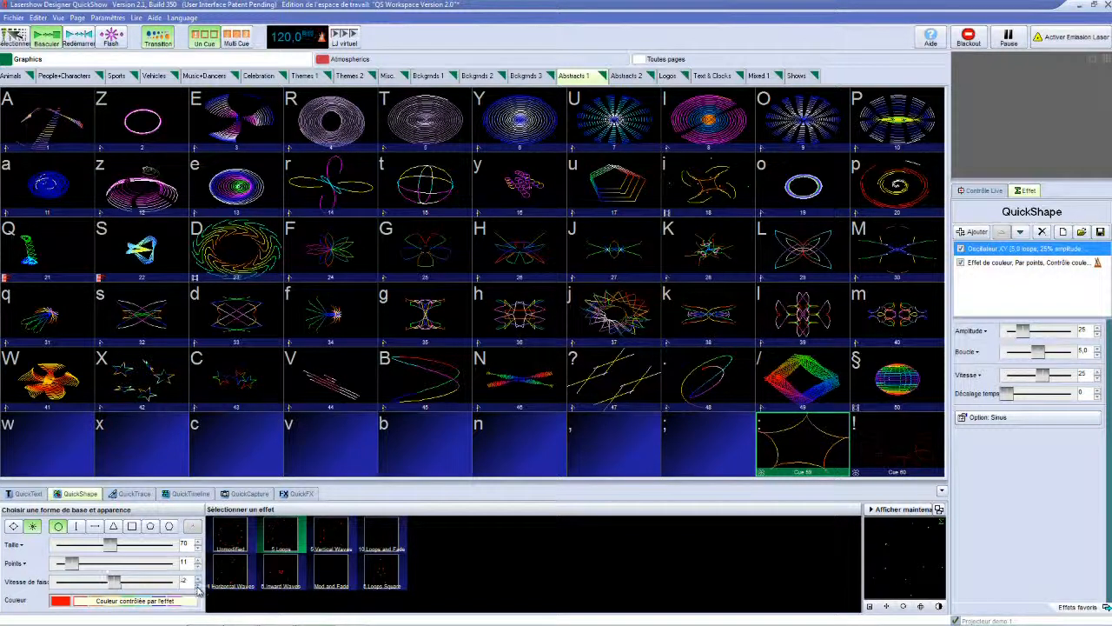
click(34, 583)
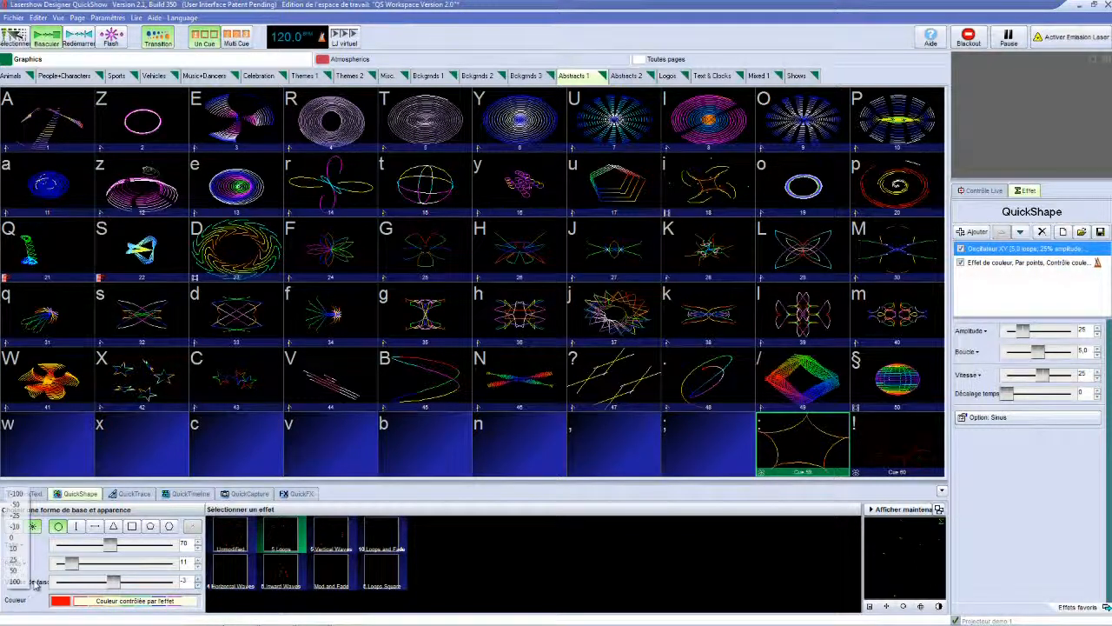
click(13, 537)
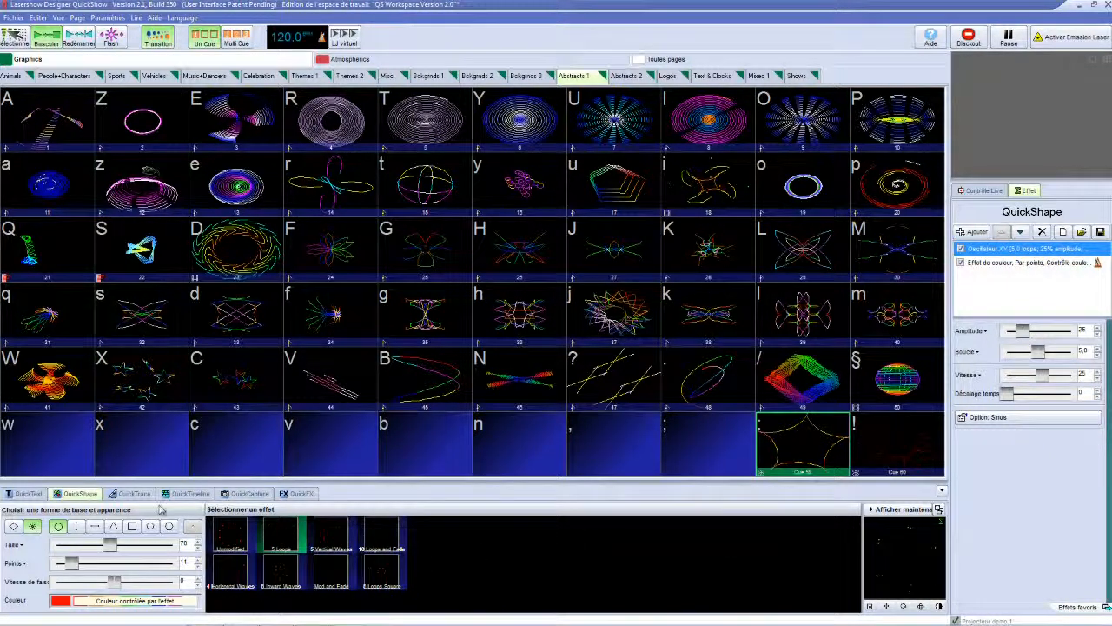
Return the shape to an unmodified continuous circle with 116 points and no effects.
click(454, 574)
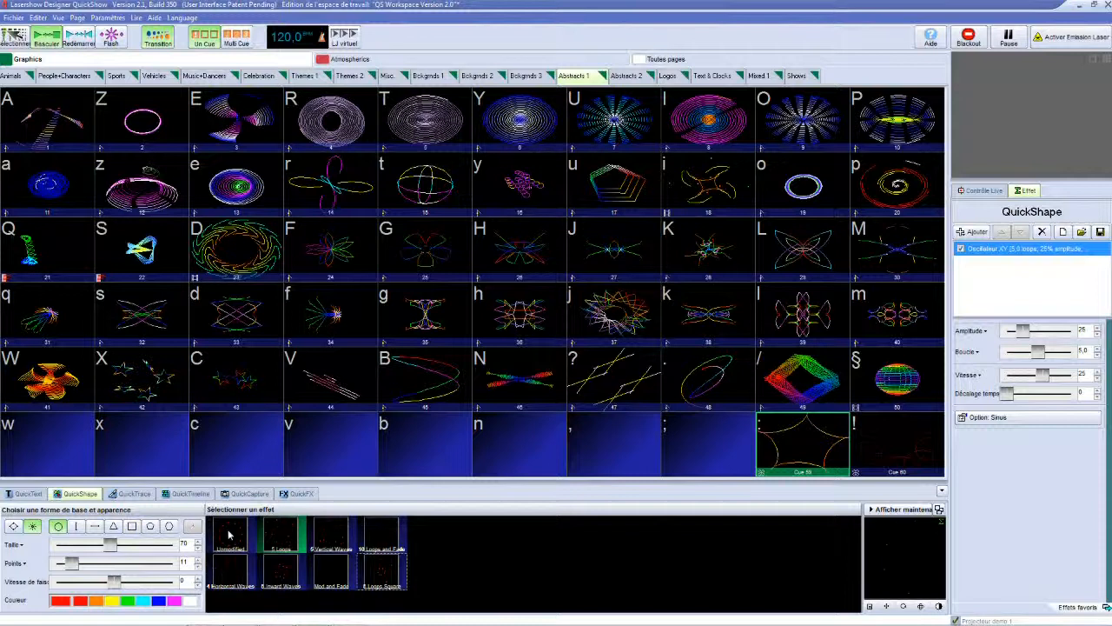
click(13, 525)
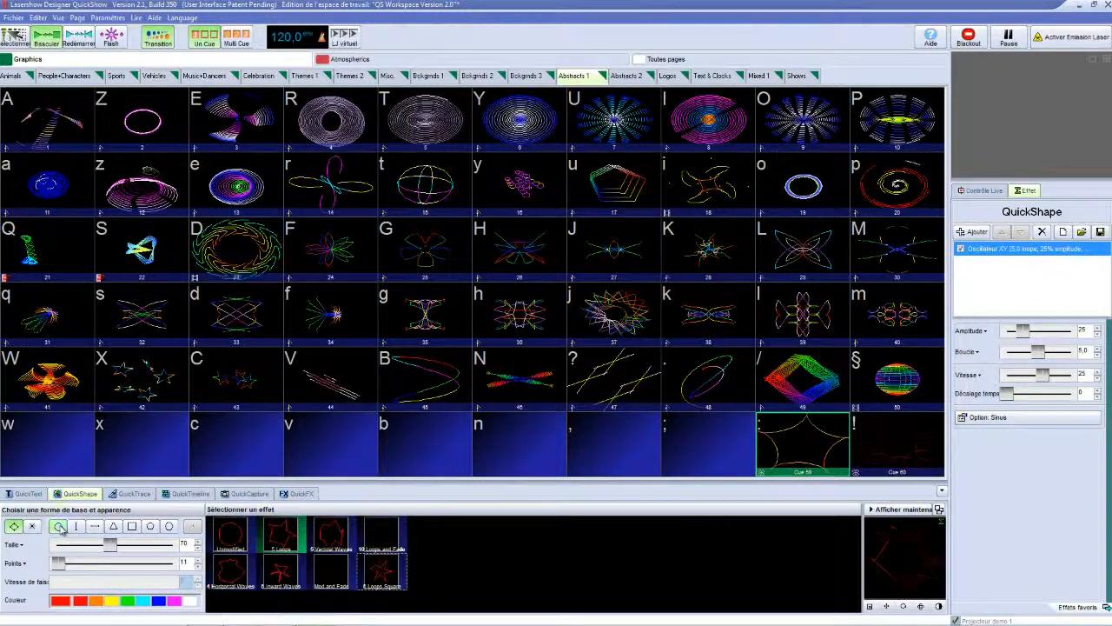
drag(57, 563, 99, 565)
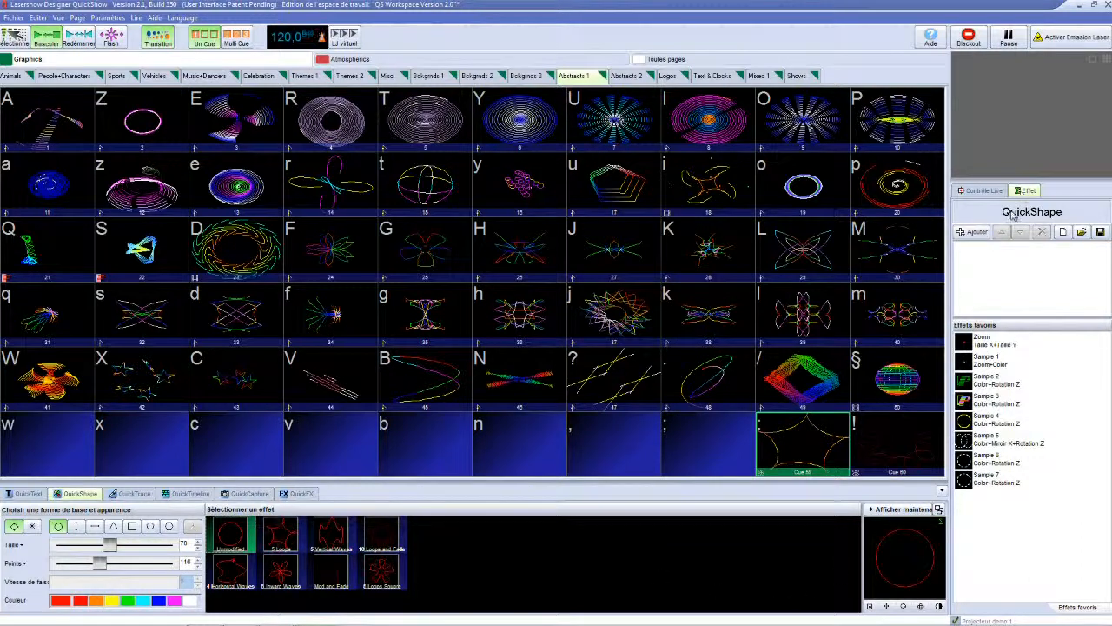
Add an XY oscillator (loops) effect to the unmodified circle.
click(980, 233)
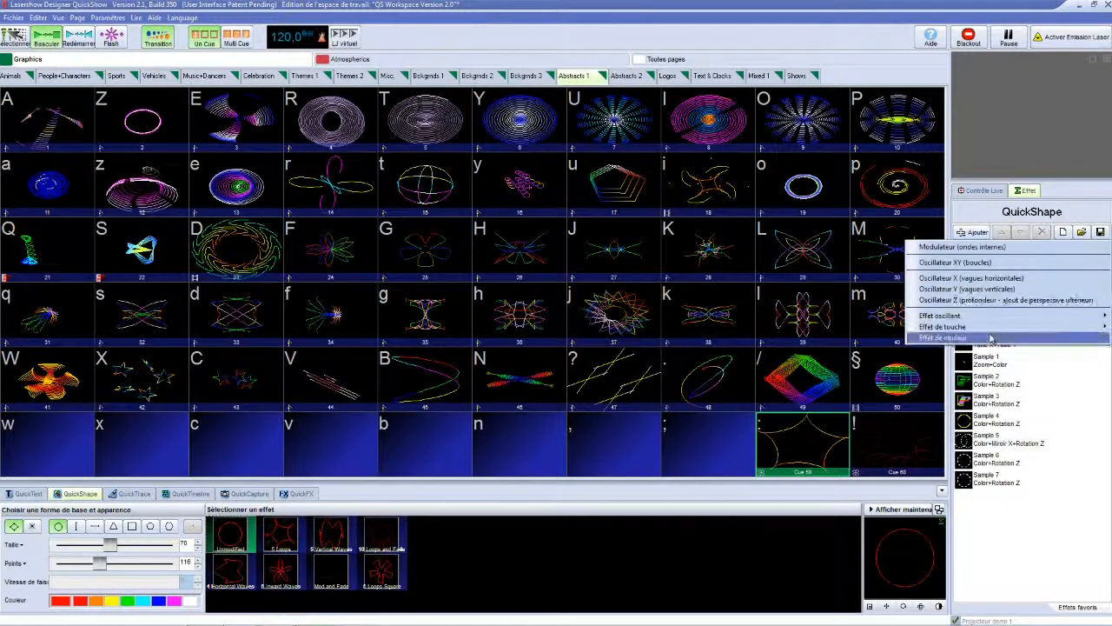
click(980, 263)
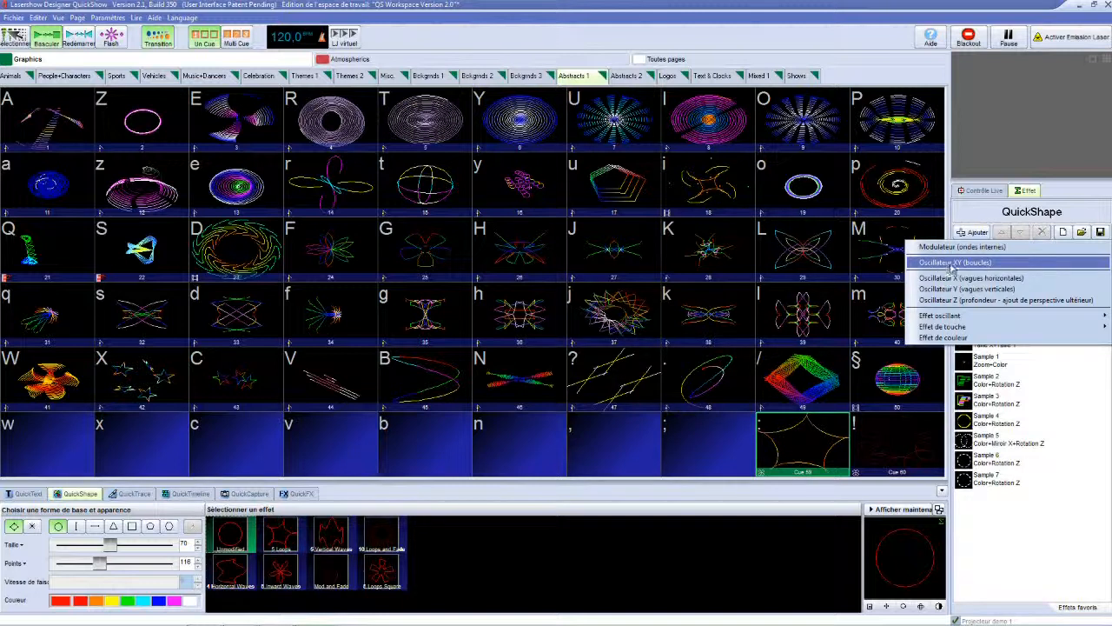
click(965, 263)
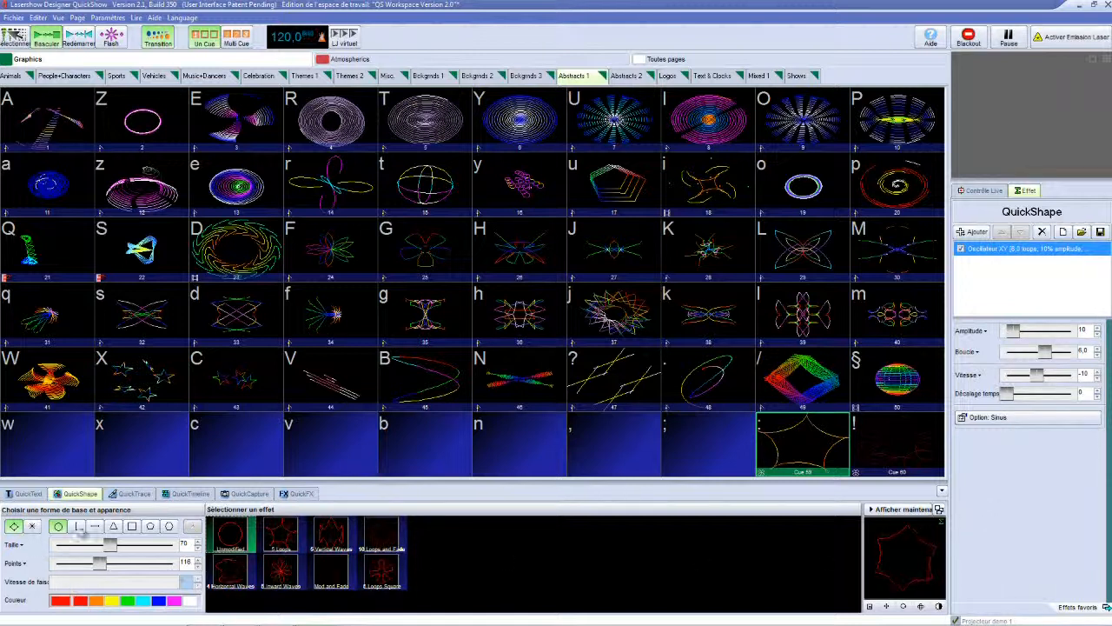
Change the base shape to a horizontal line with the 5 Vertical Waves effect and colour it cyan.
click(277, 540)
click(237, 541)
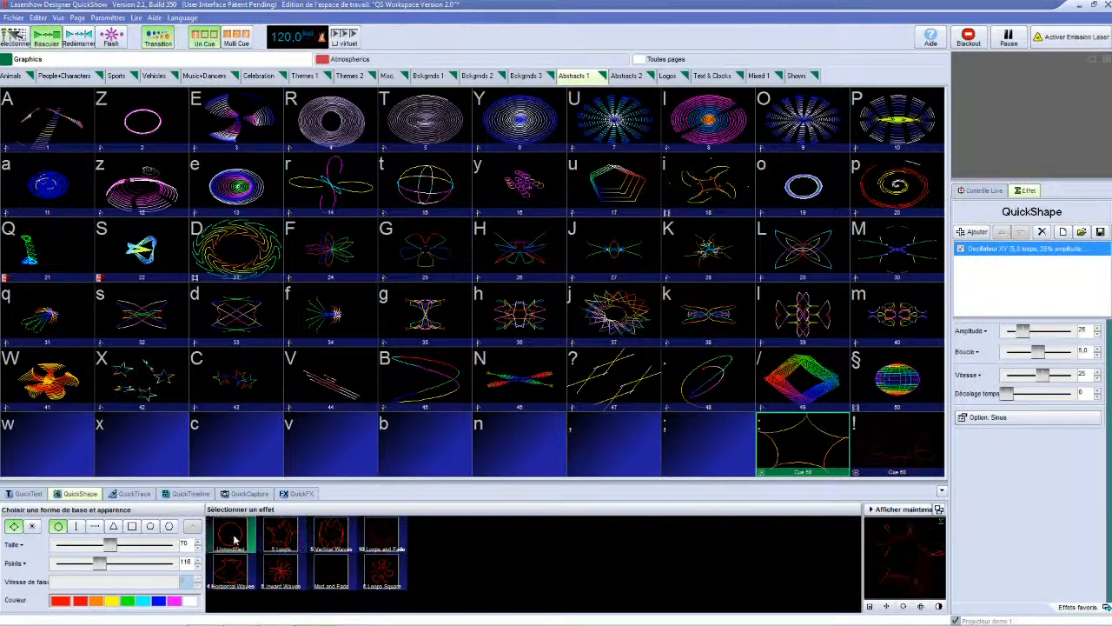
click(253, 576)
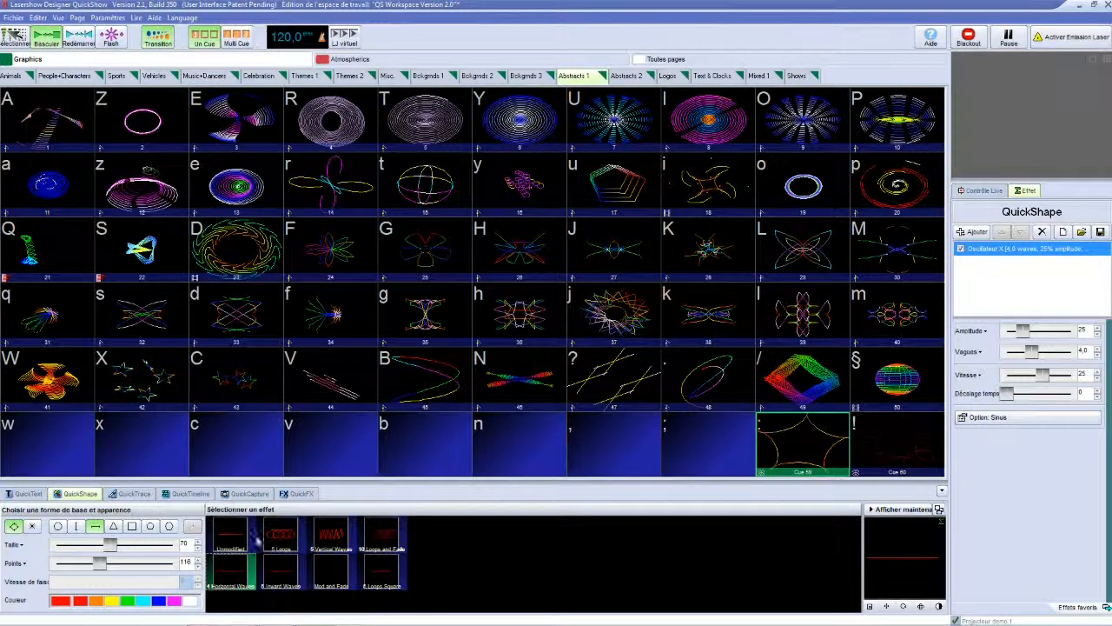
click(330, 540)
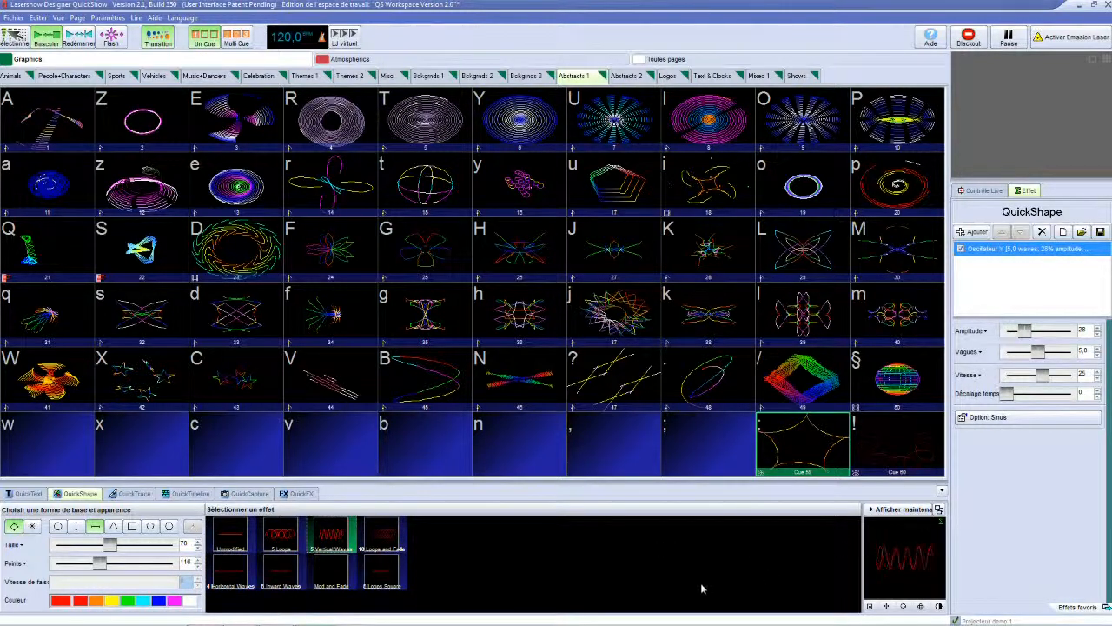
click(152, 600)
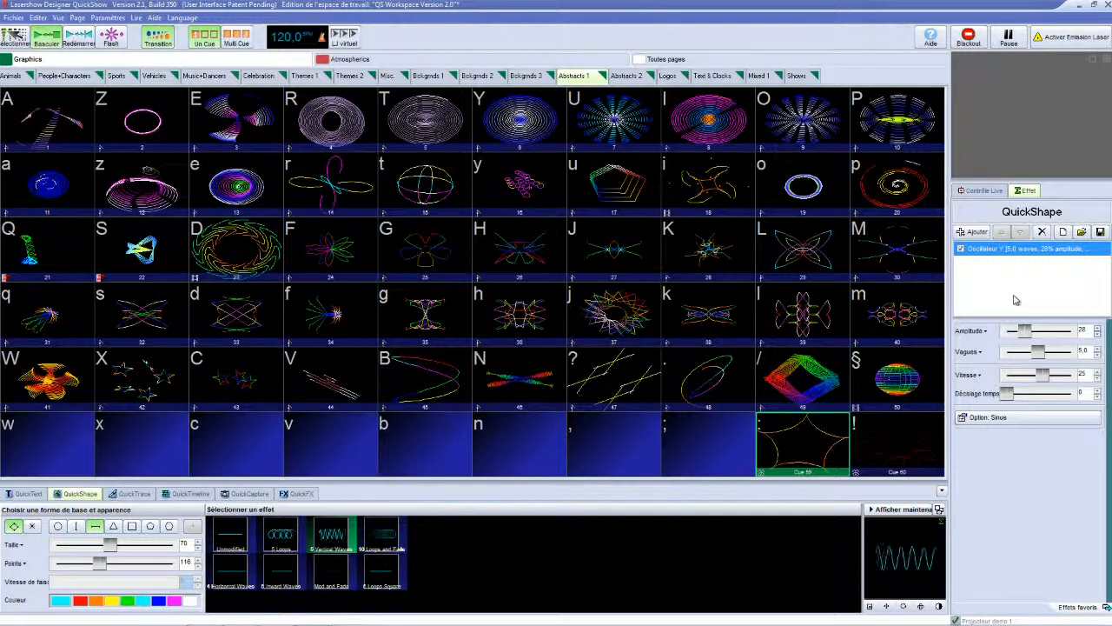
Display the wave live and set its amplitude to 24 and its size to 94.
drag(1031, 336, 1024, 337)
click(901, 510)
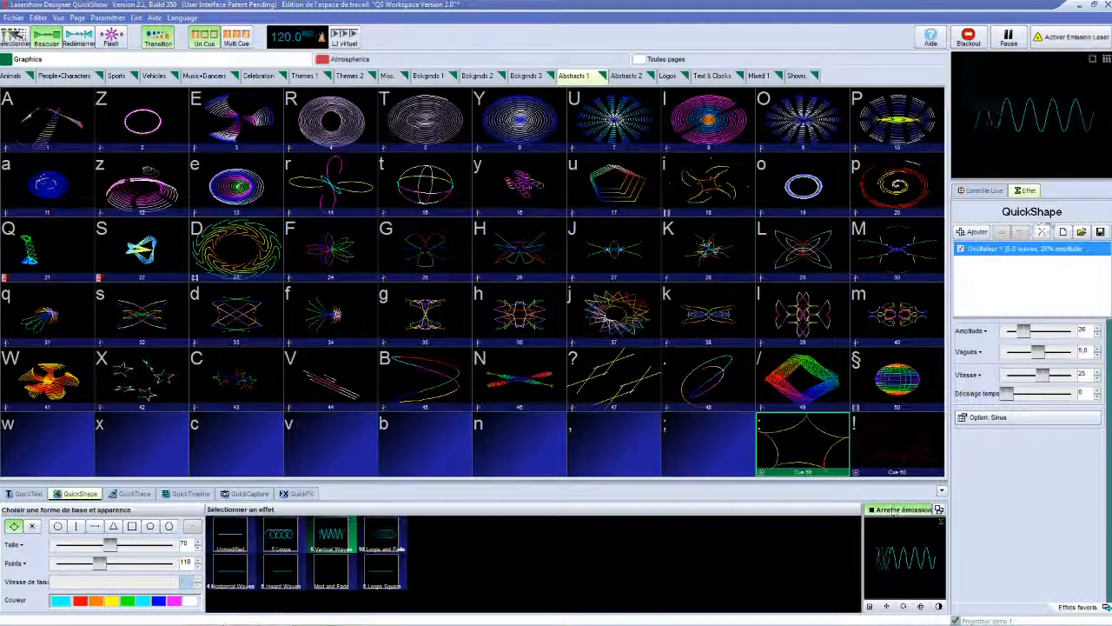
mouse_move(1028, 339)
mouse_down()
mouse_move(995, 340)
mouse_move(1096, 339)
mouse_move(1018, 342)
mouse_move(1029, 342)
mouse_up()
drag(115, 543, 131, 544)
Set the vertical oscillator to 1 wave with a speed of -10.
drag(1039, 352, 1009, 351)
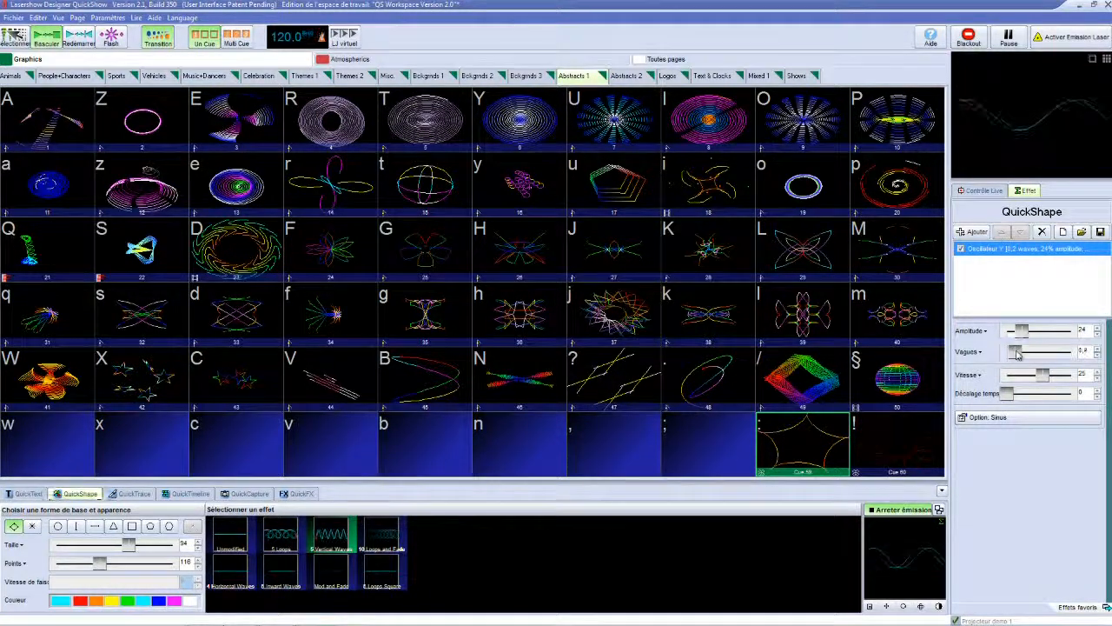
click(984, 351)
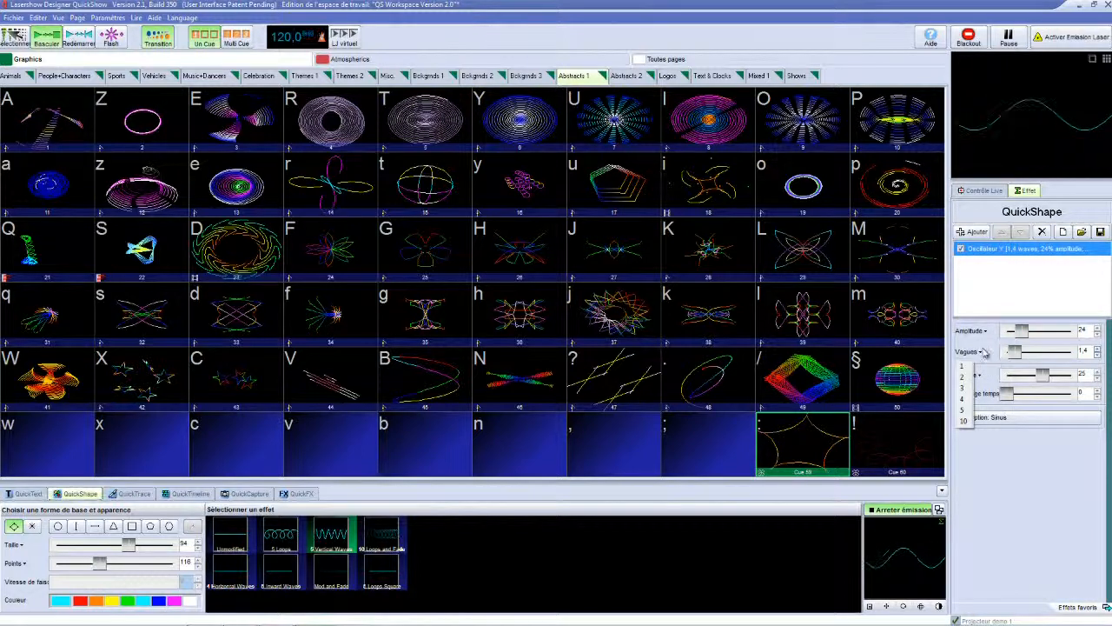
click(965, 366)
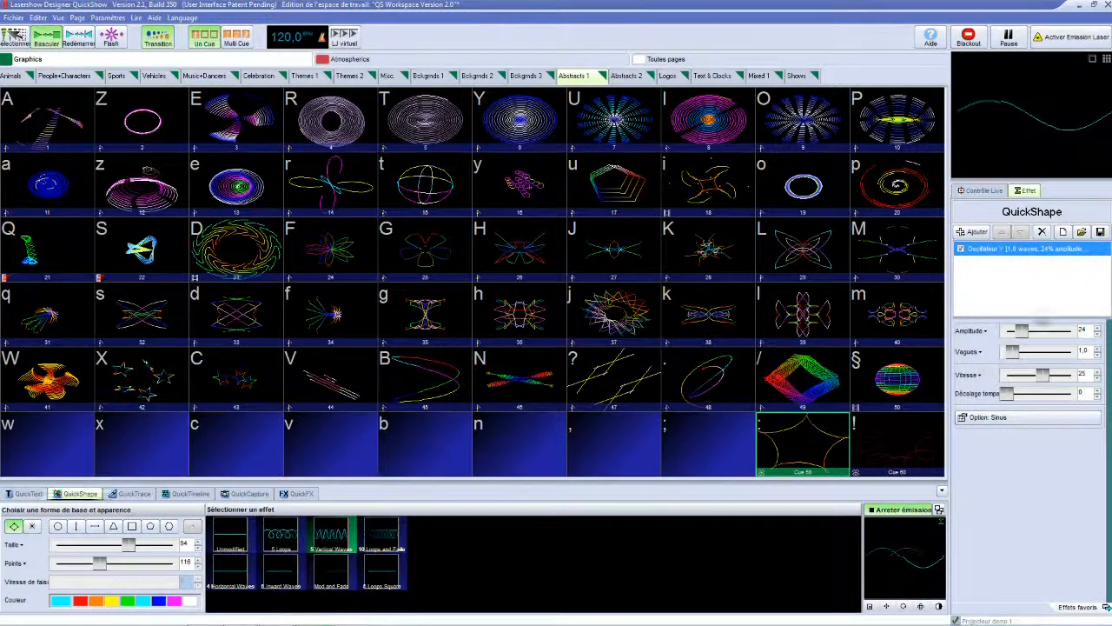
click(979, 375)
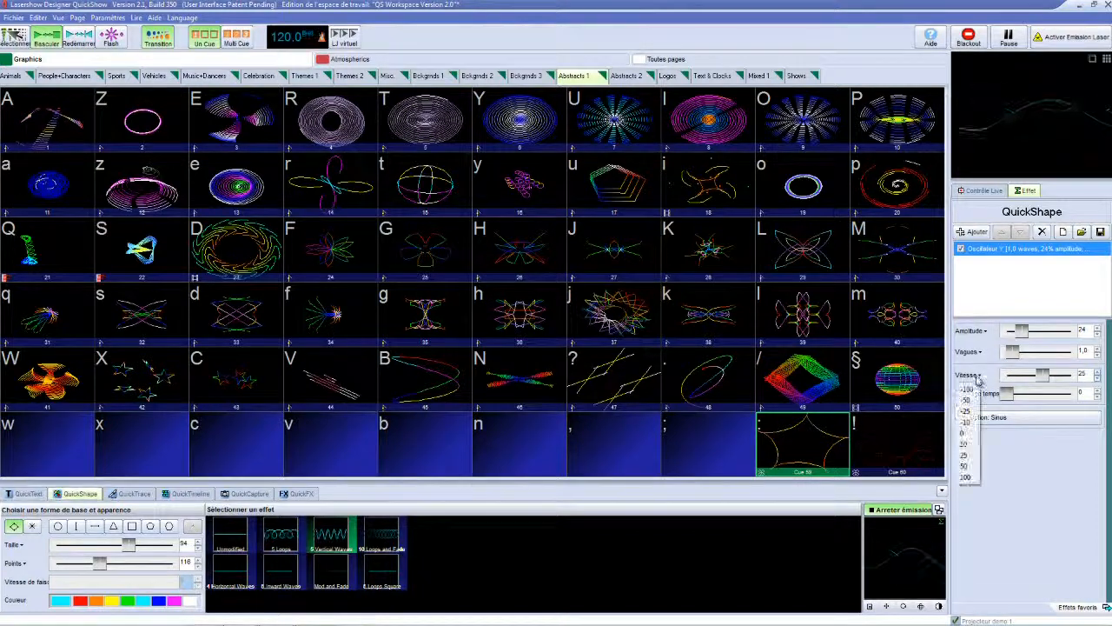
click(963, 423)
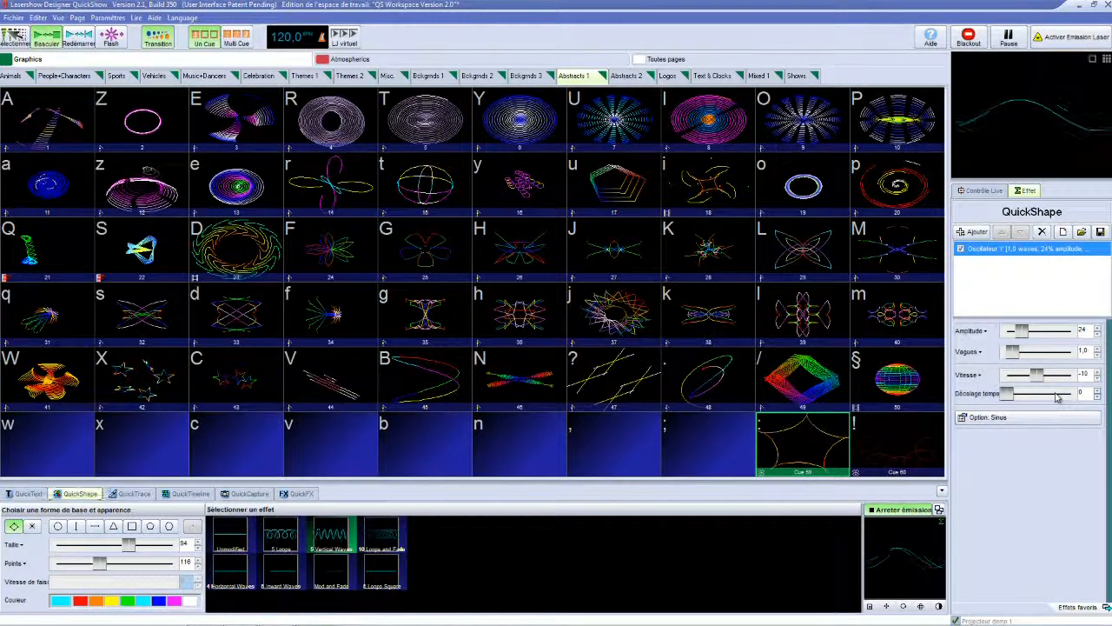
Try a time offset of 25 on the vertical oscillator and set it back to 0.
click(1009, 396)
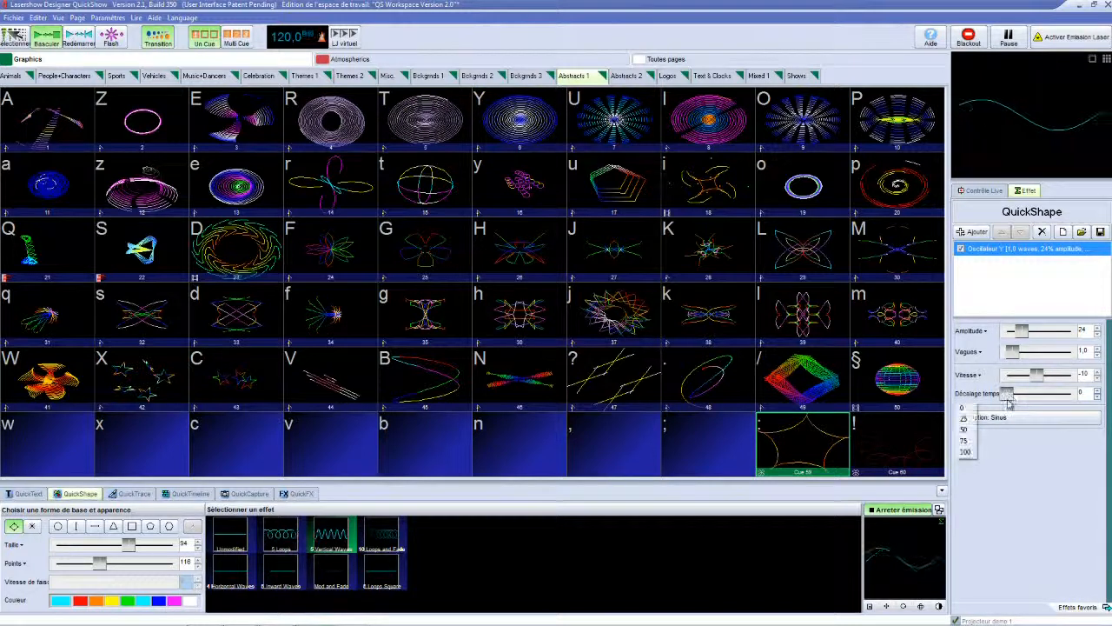
click(969, 419)
drag(1022, 394, 1005, 395)
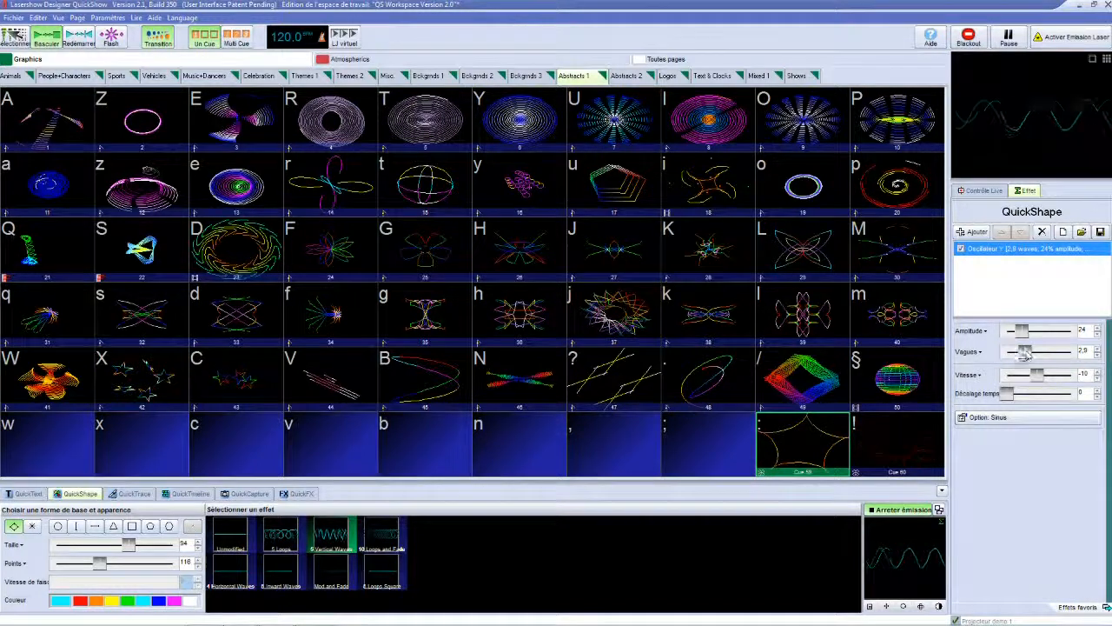
Apply the 10 Loops and Fade effect to the line and set its amplitude to 32 with 6.4 loops.
click(383, 537)
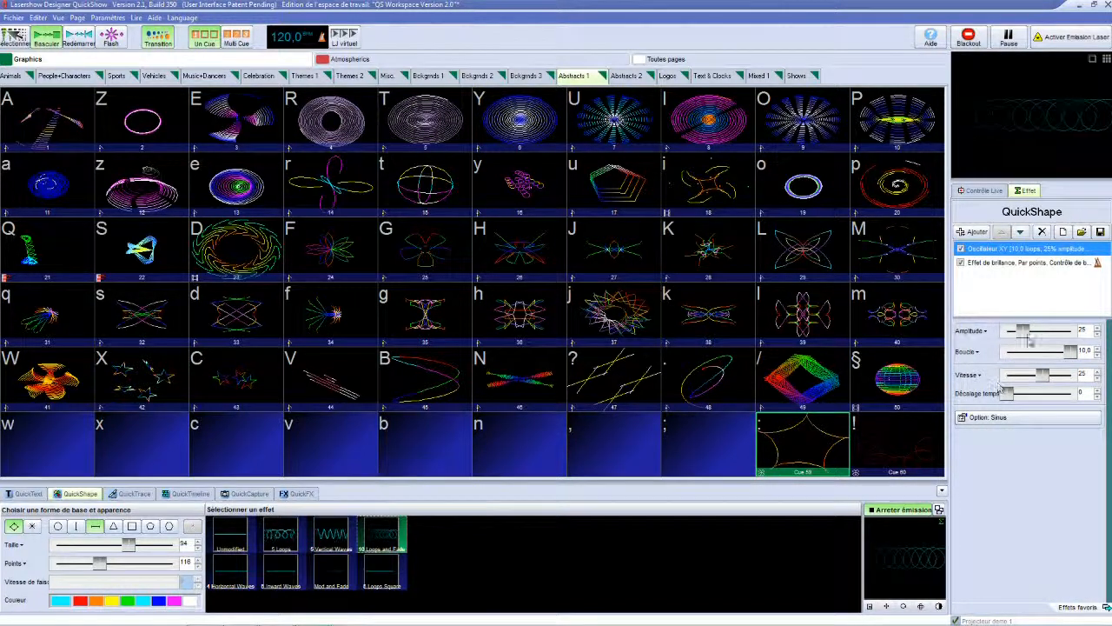
drag(1028, 332, 1069, 355)
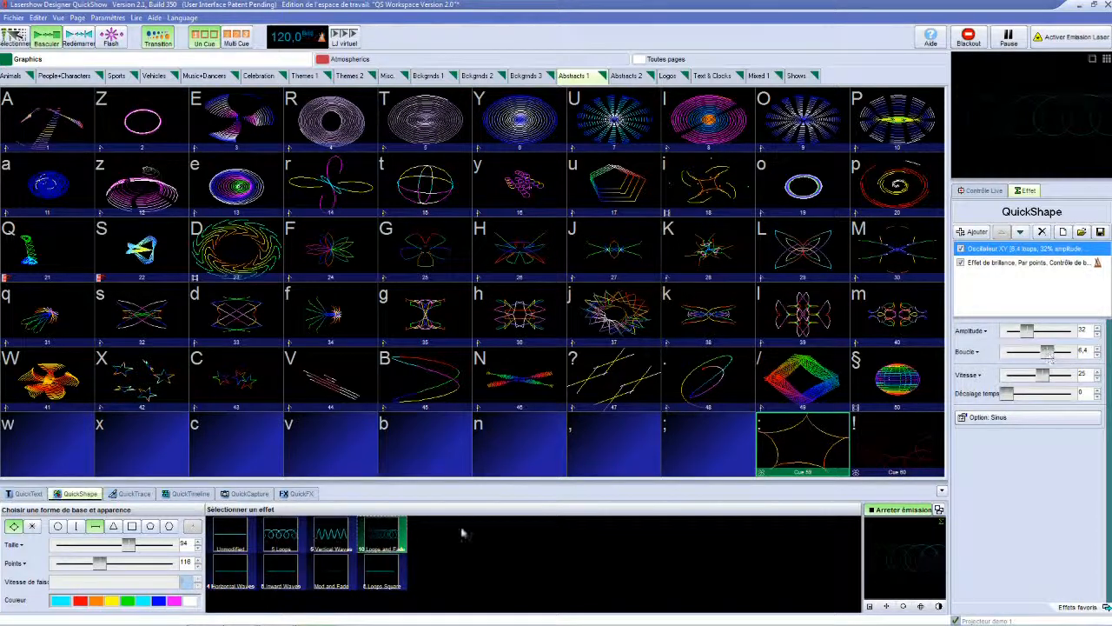
Try the Vertical Waves, Mod and Fade and 5 Loops effects on the line shape.
click(346, 537)
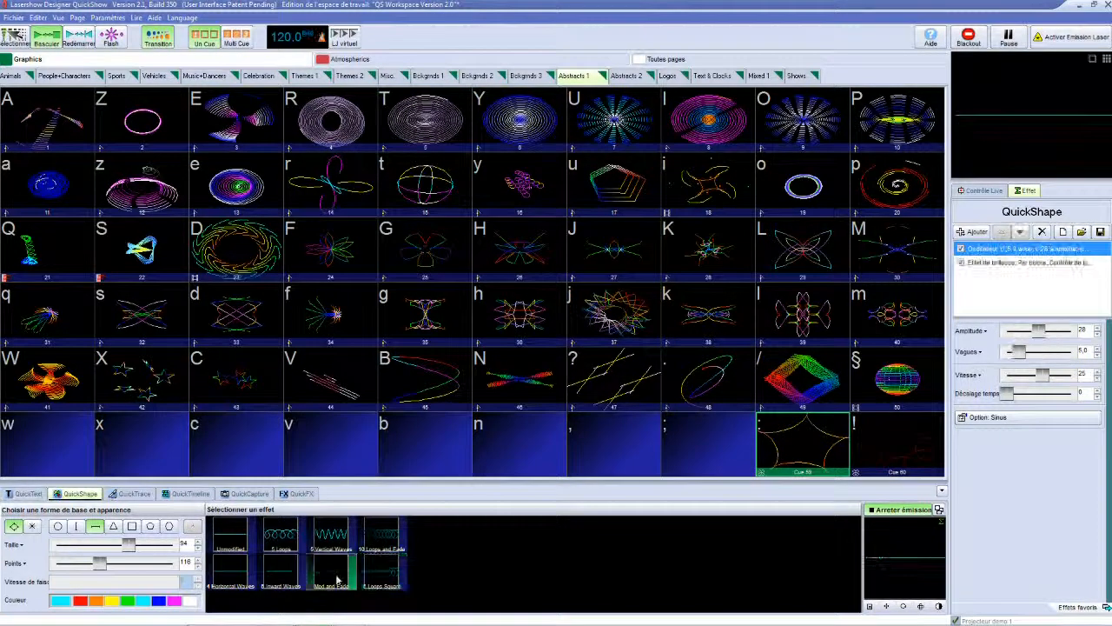
click(281, 536)
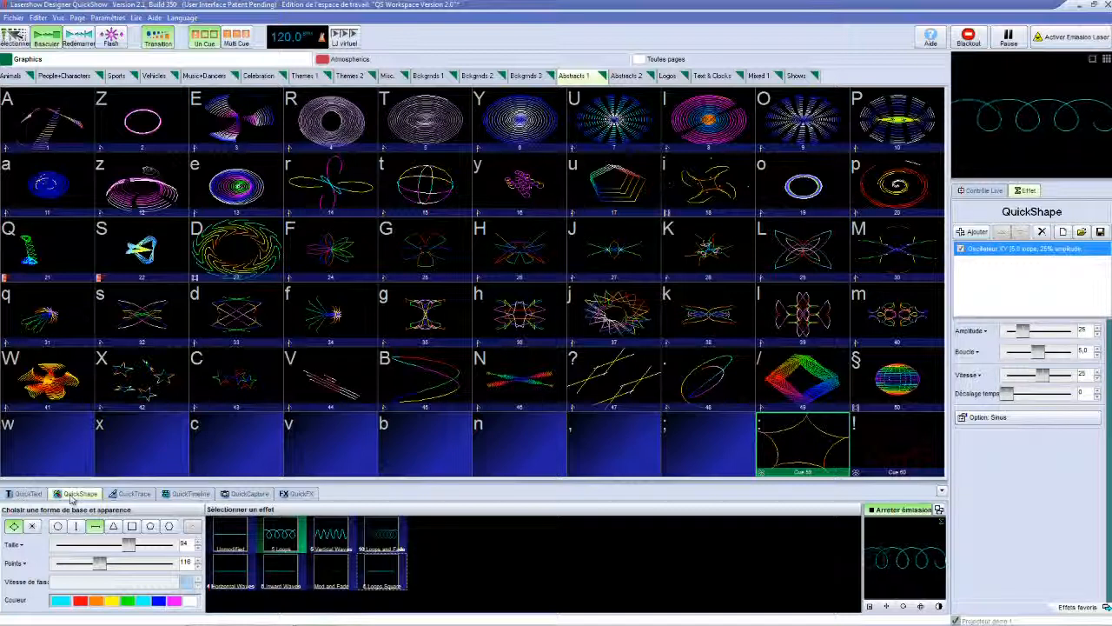
Switch the base shape to an unmodified circle and add an XY oscillator (loops) to it.
click(58, 525)
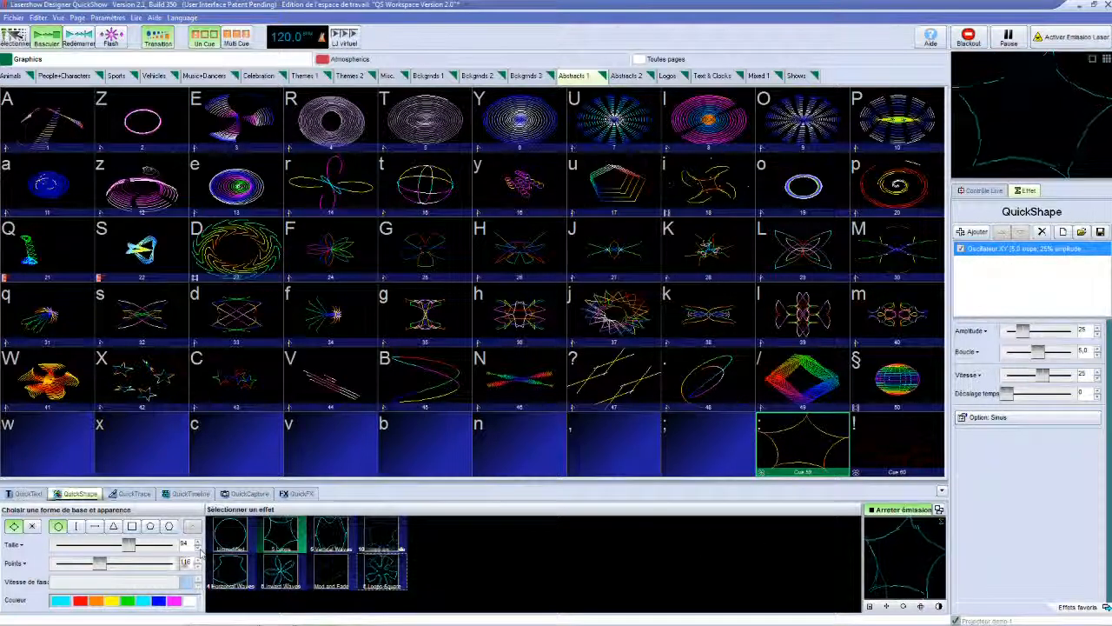
click(252, 529)
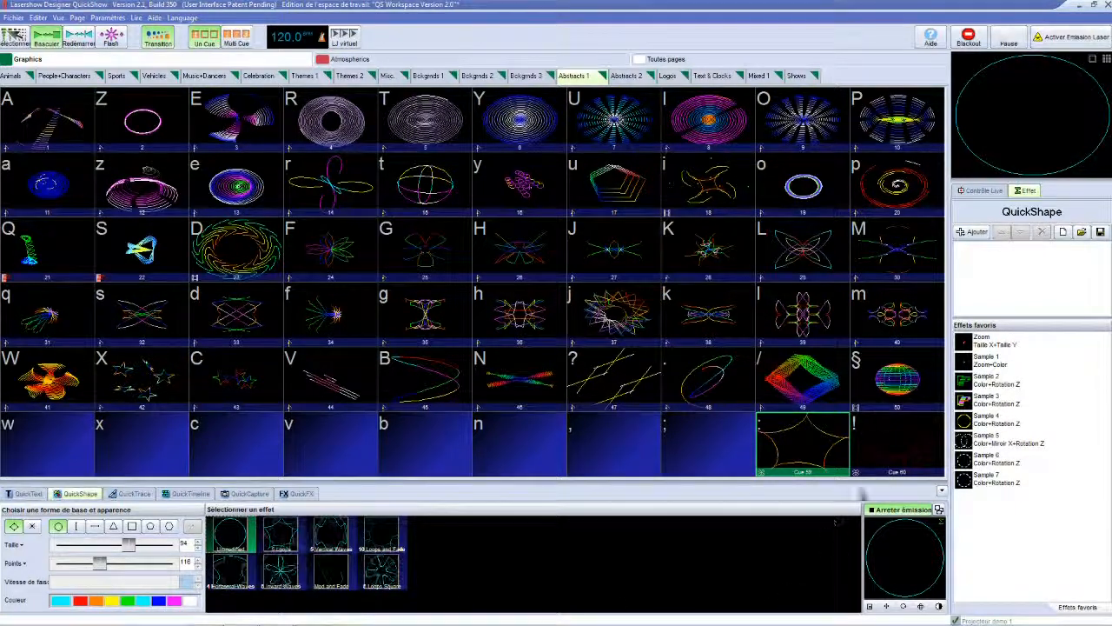
click(975, 231)
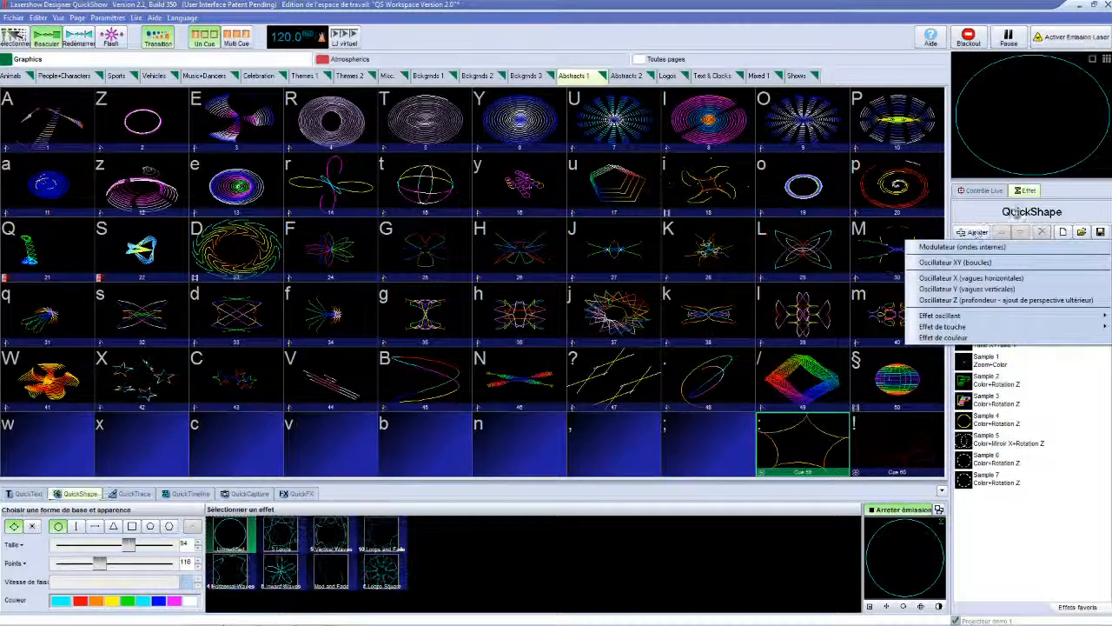
click(960, 262)
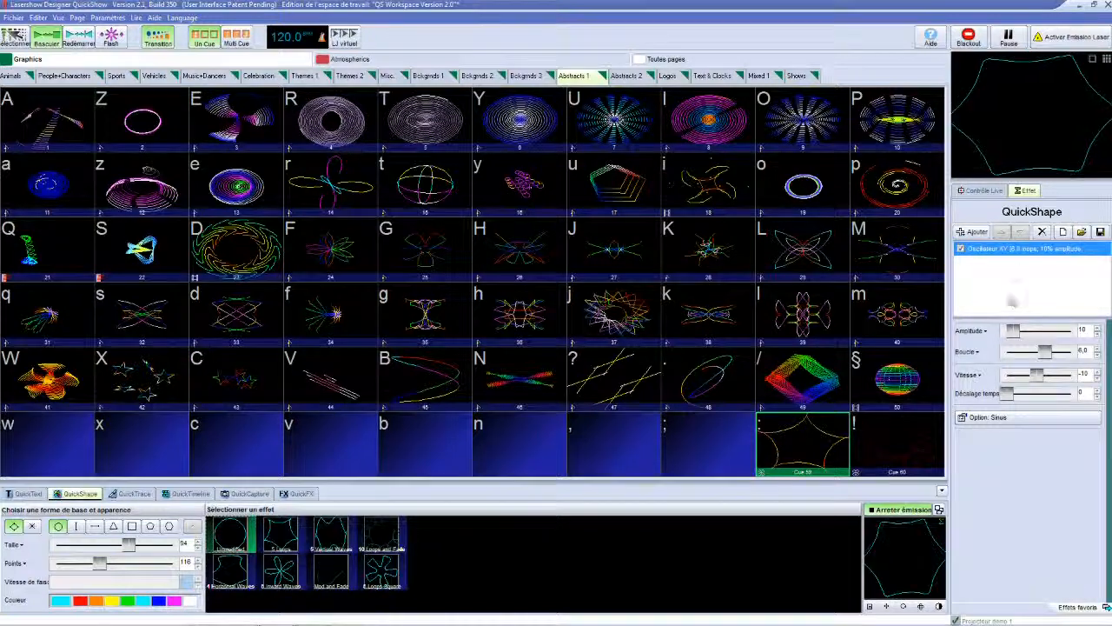
Set the XY oscillator to 4 loops with an amplitude of 33, and reduce the circle's size to 53.
drag(1013, 331, 1033, 354)
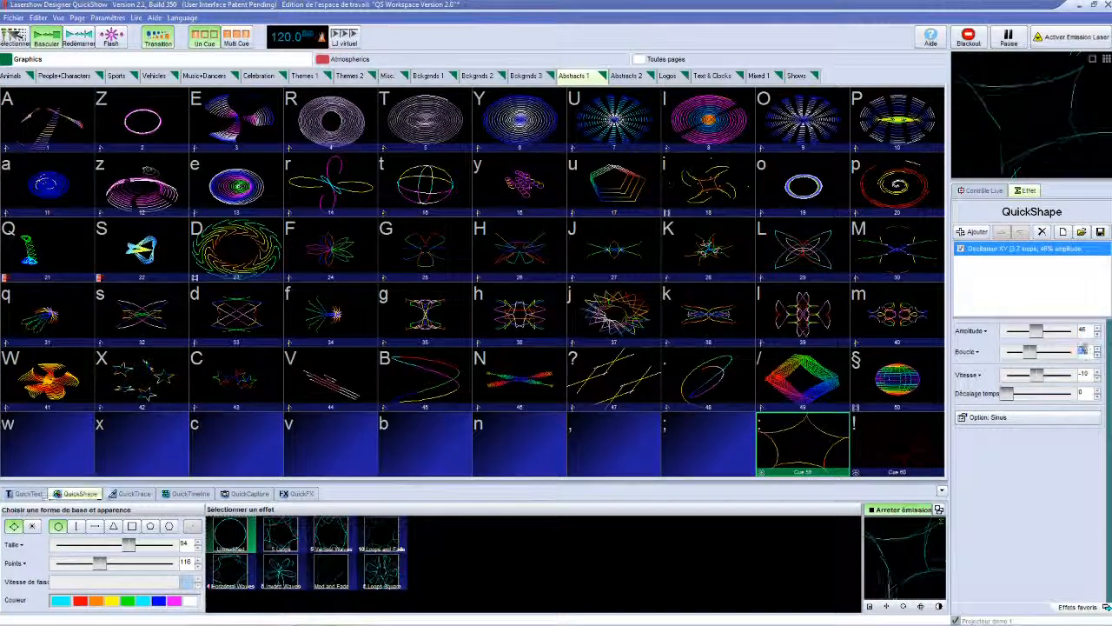
click(976, 352)
click(962, 398)
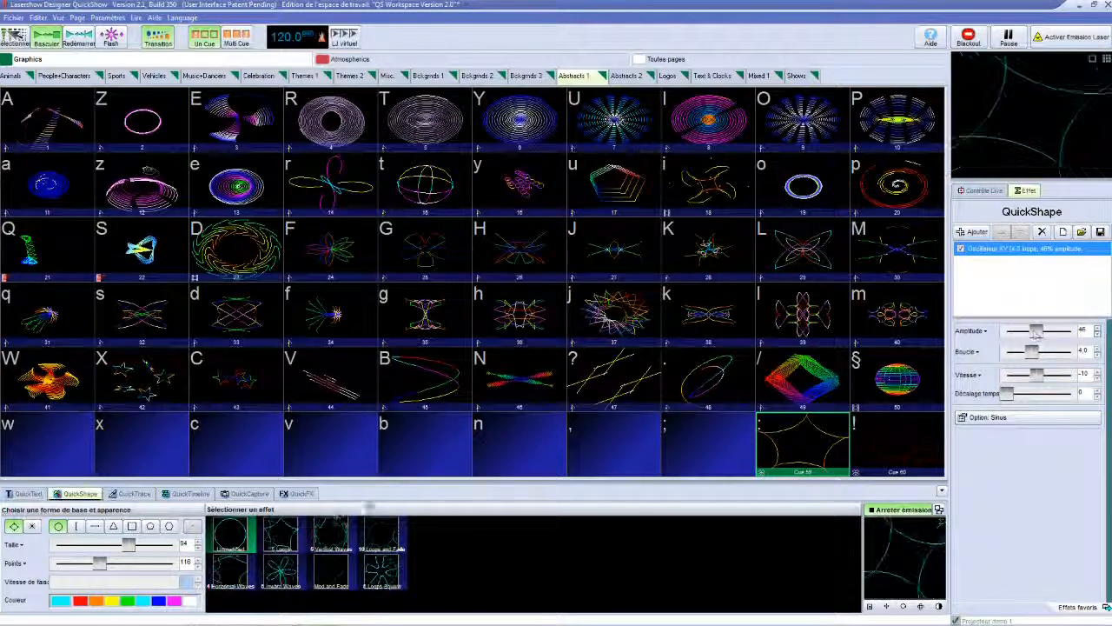
drag(129, 544, 101, 547)
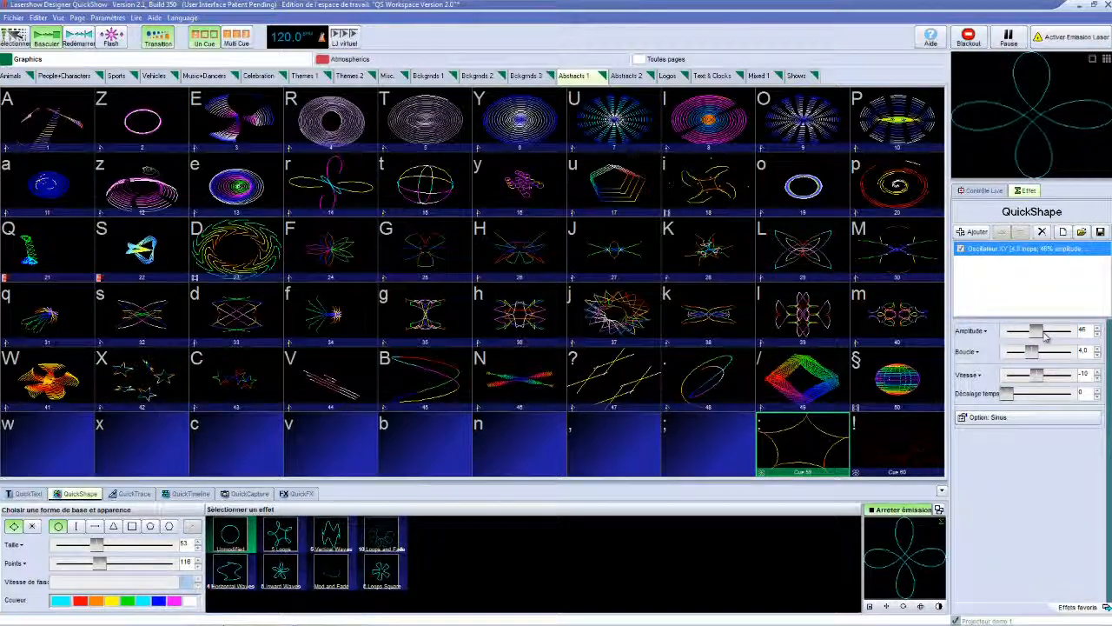
drag(1033, 331, 1027, 332)
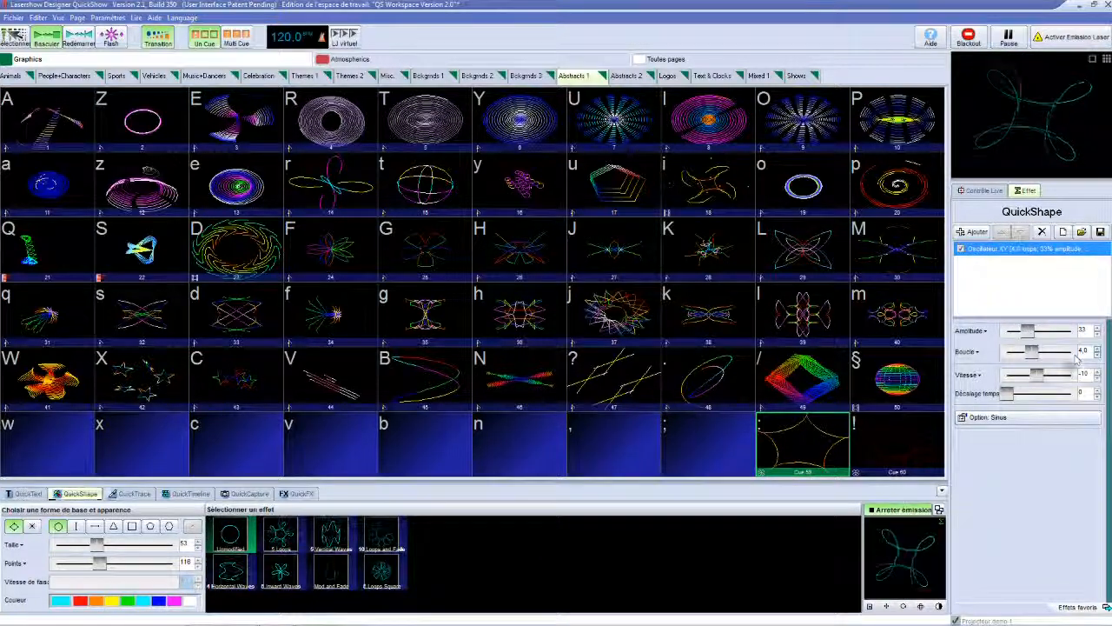
Try a speed of -91 on the XY oscillator, then set it to 10.
mouse_move(1038, 377)
mouse_down()
mouse_move(1070, 377)
mouse_move(1008, 380)
mouse_move(1049, 379)
mouse_move(1022, 378)
mouse_up()
click(968, 375)
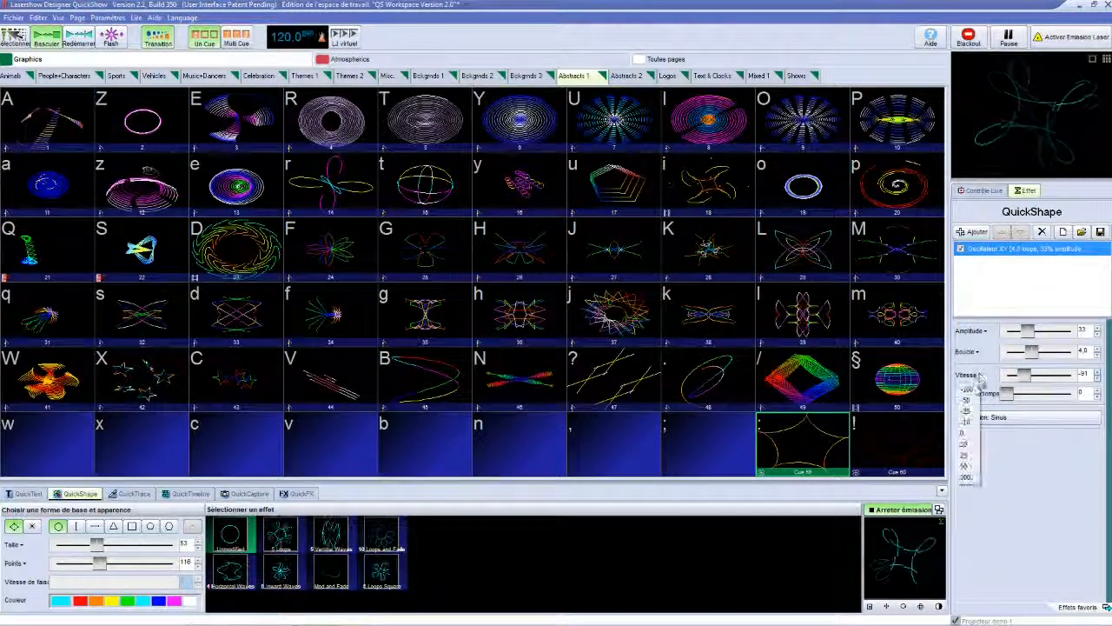
click(1008, 424)
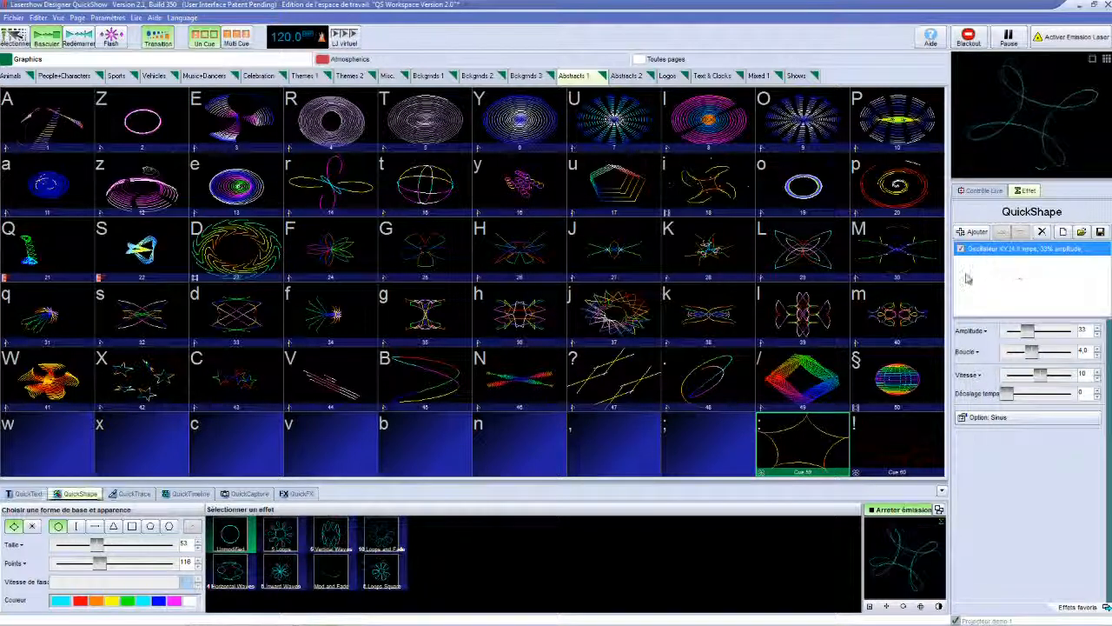
Add a modulator (internal waves) with an amplitude of 81, 4 waves and a speed of 50.
click(975, 234)
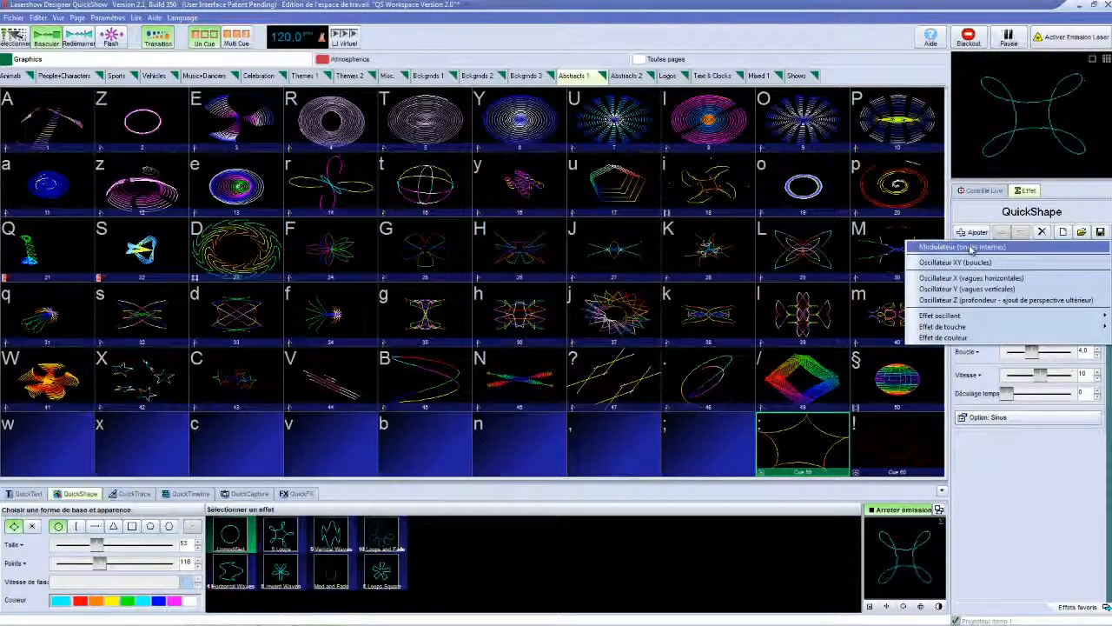
click(971, 249)
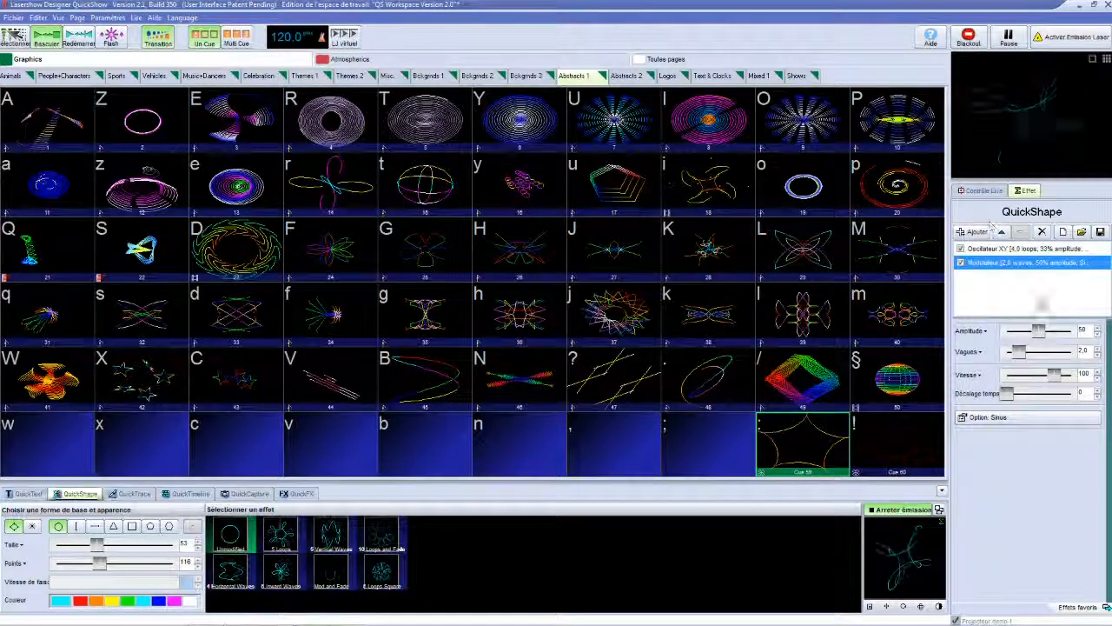
drag(1038, 331, 1084, 339)
drag(1069, 331, 1058, 331)
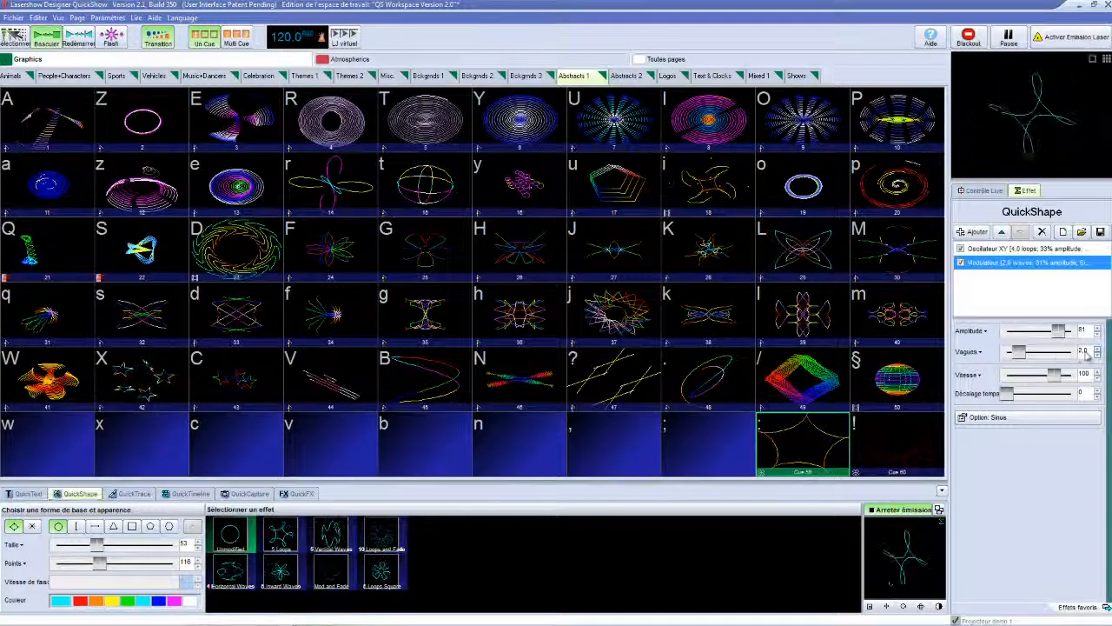
click(979, 352)
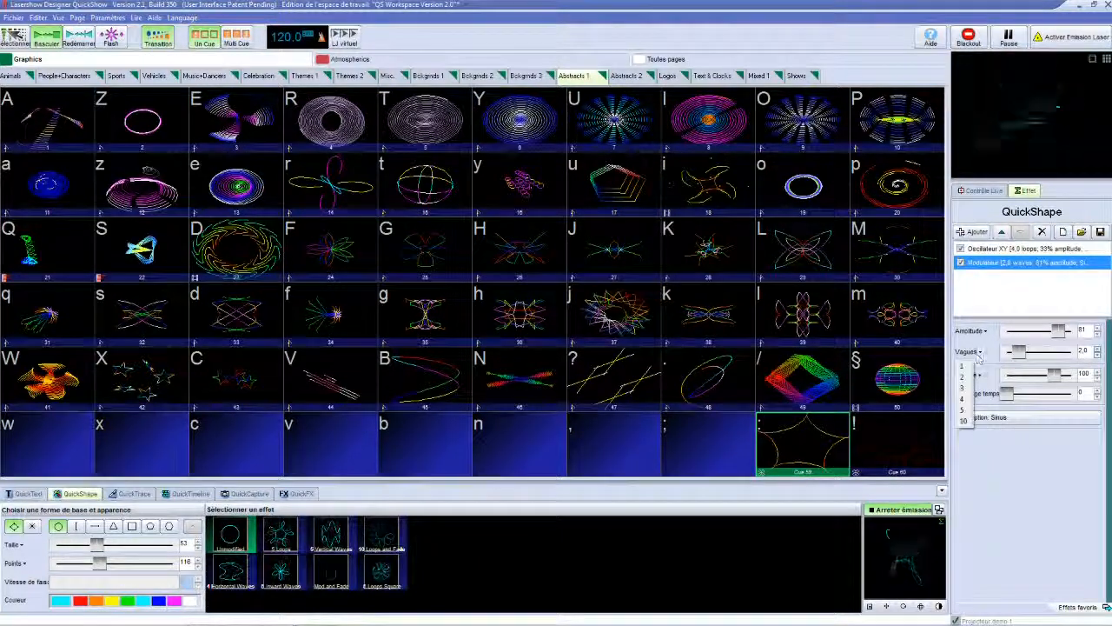
click(966, 398)
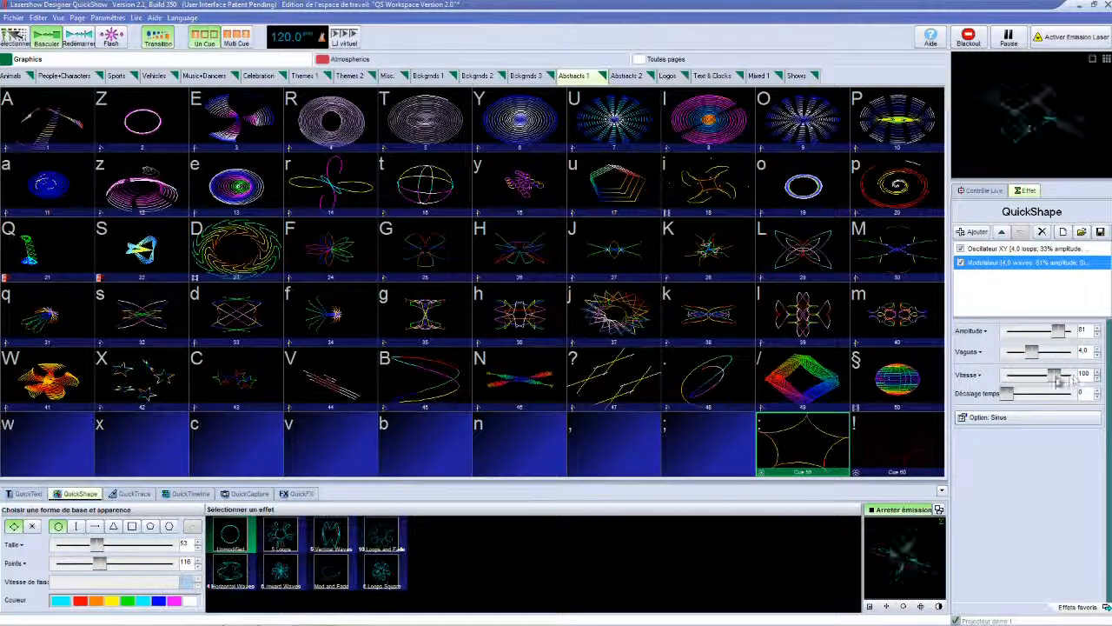
click(972, 374)
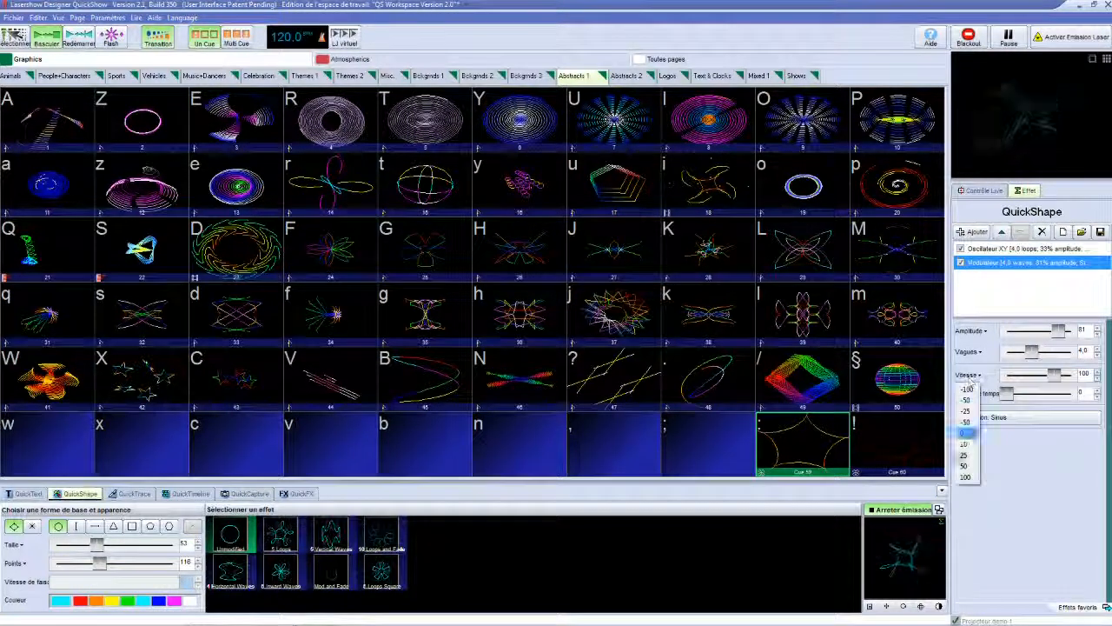
click(962, 470)
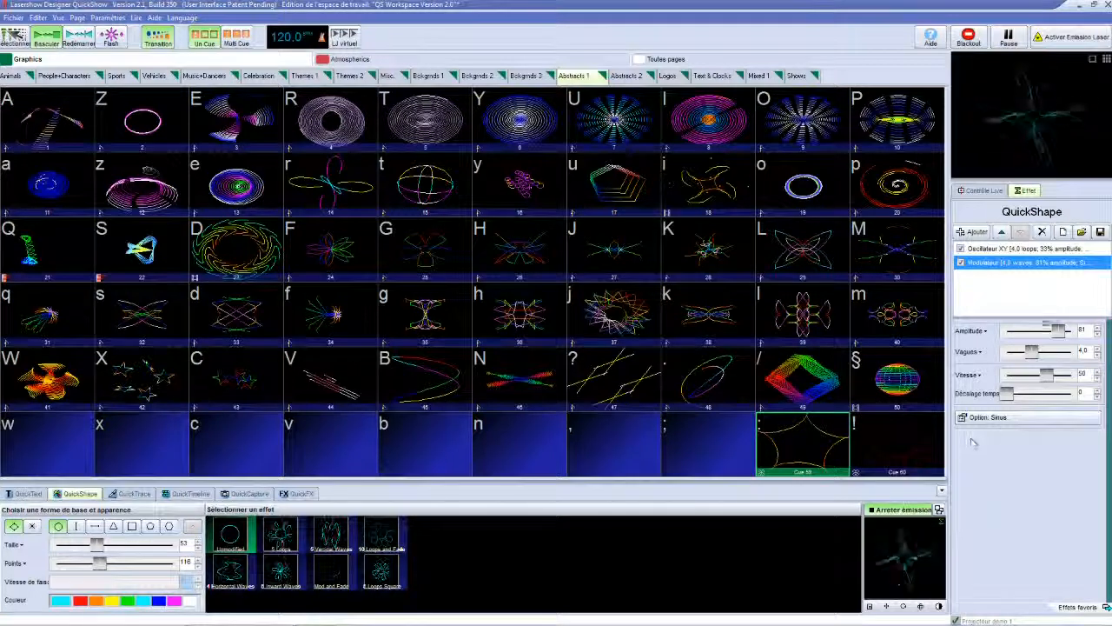
Add a colour effect to the shape with 3 repetitions and a speed of 10.
click(973, 232)
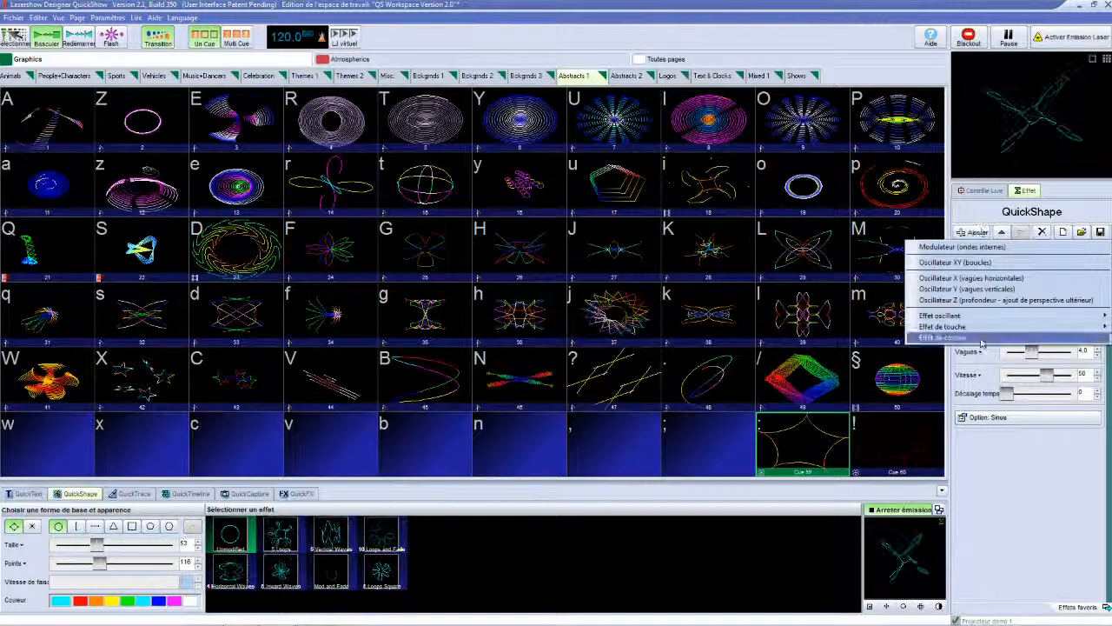
click(953, 338)
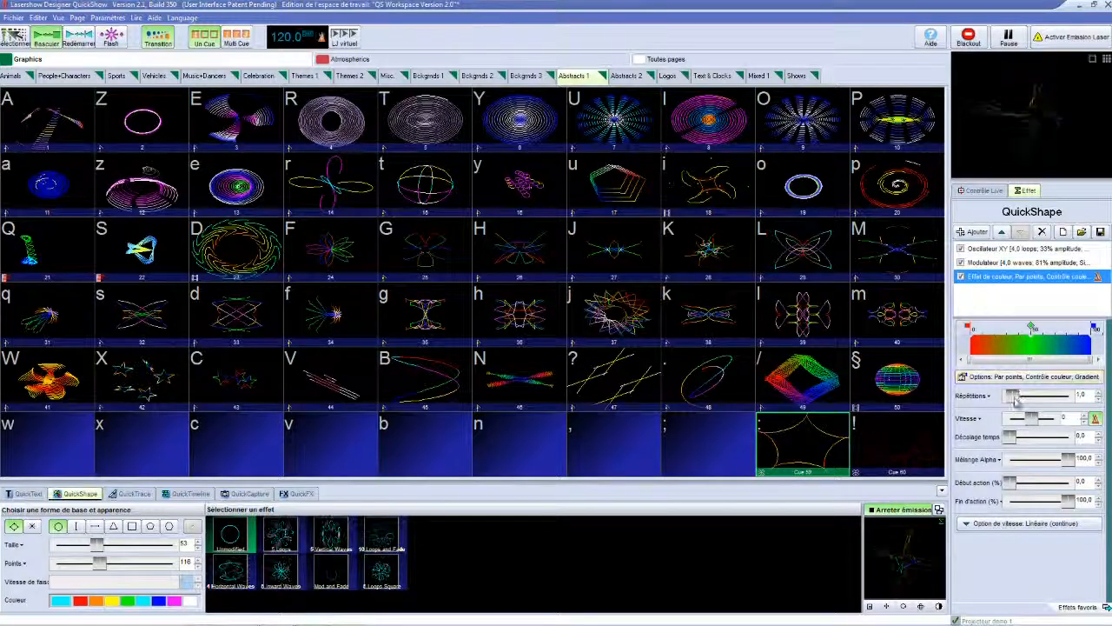
click(977, 400)
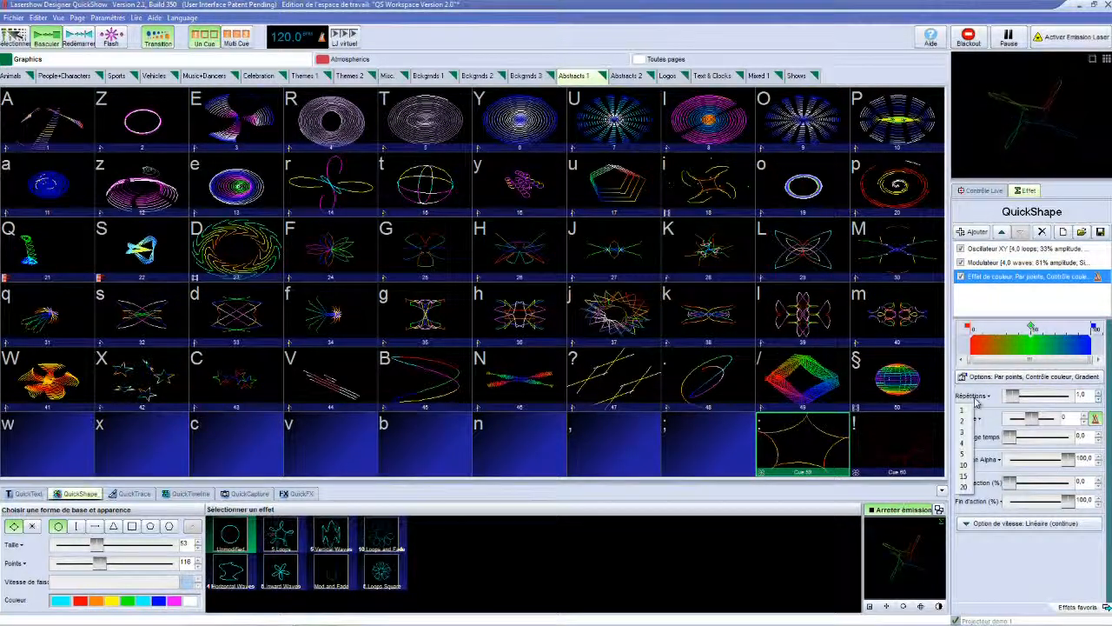
click(964, 432)
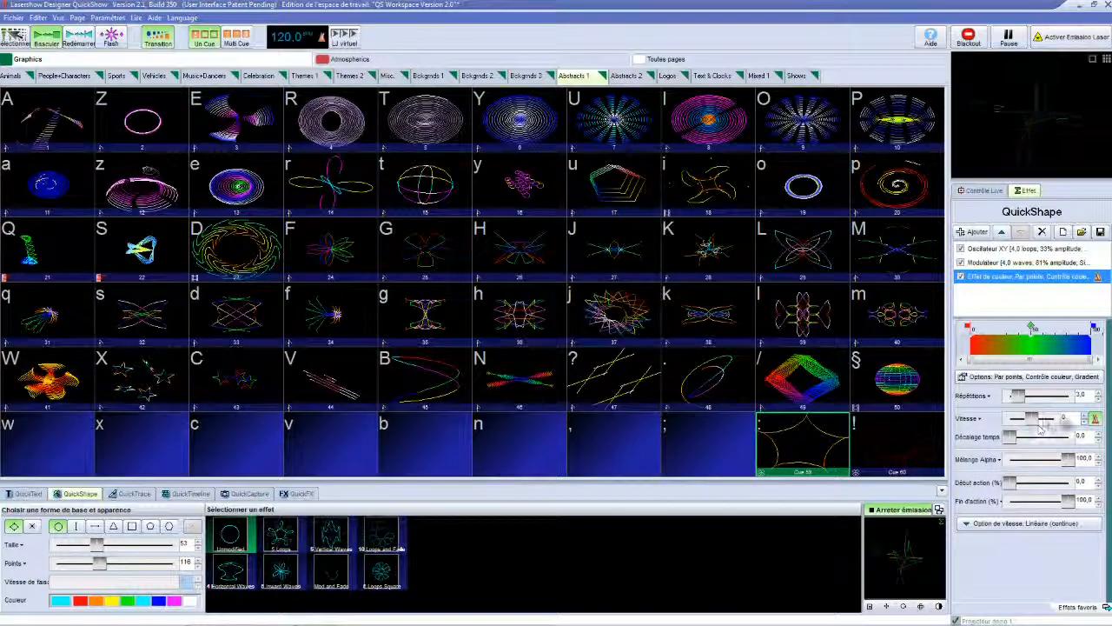
click(968, 418)
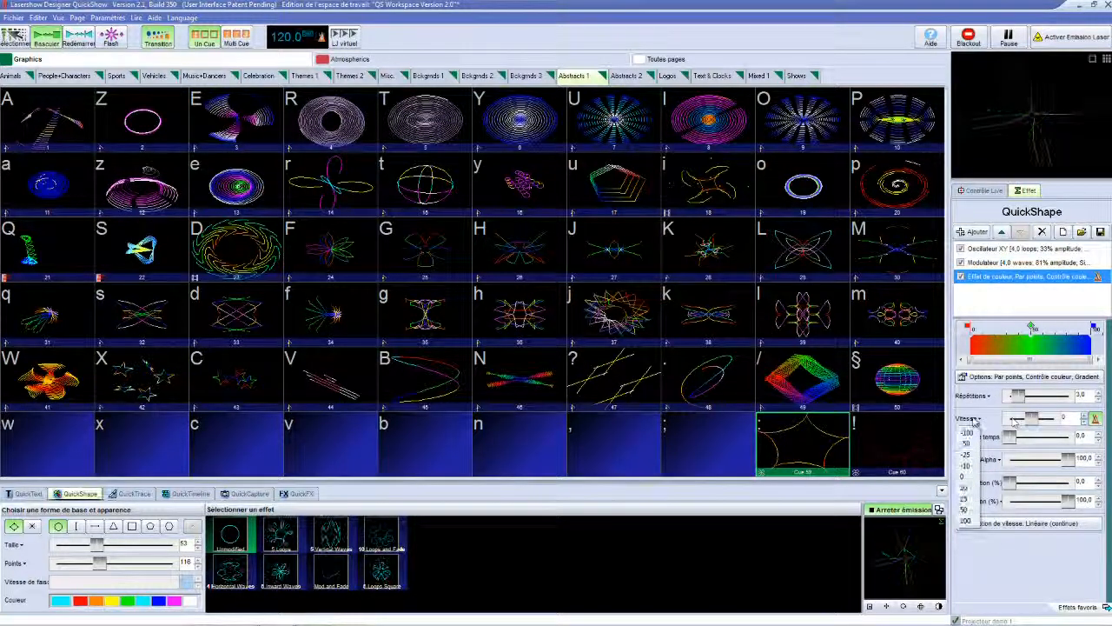
click(964, 485)
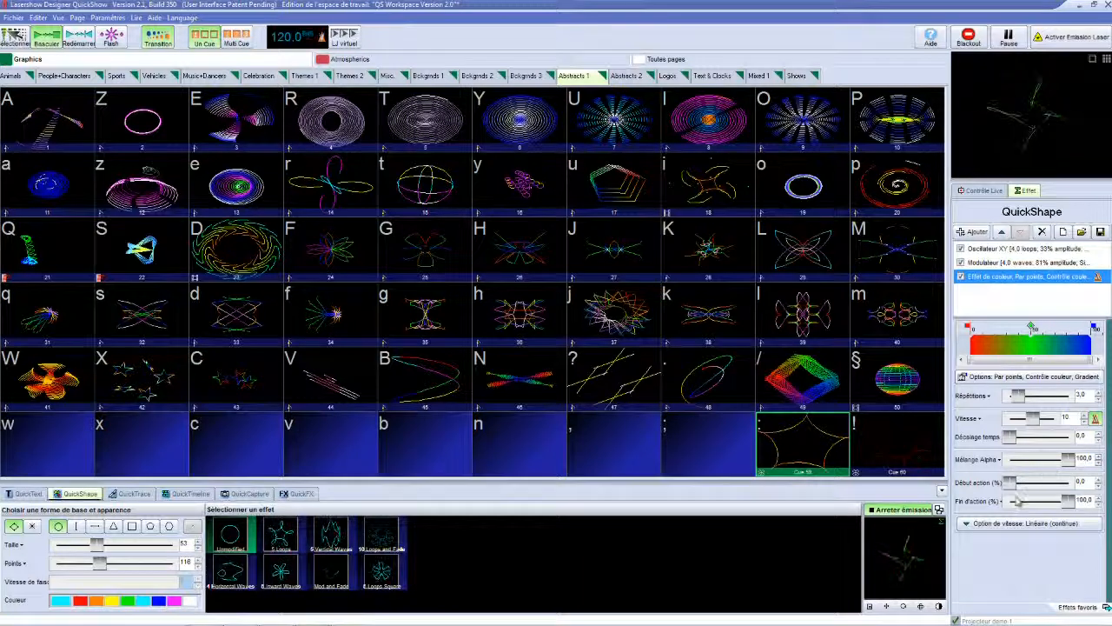
click(1006, 351)
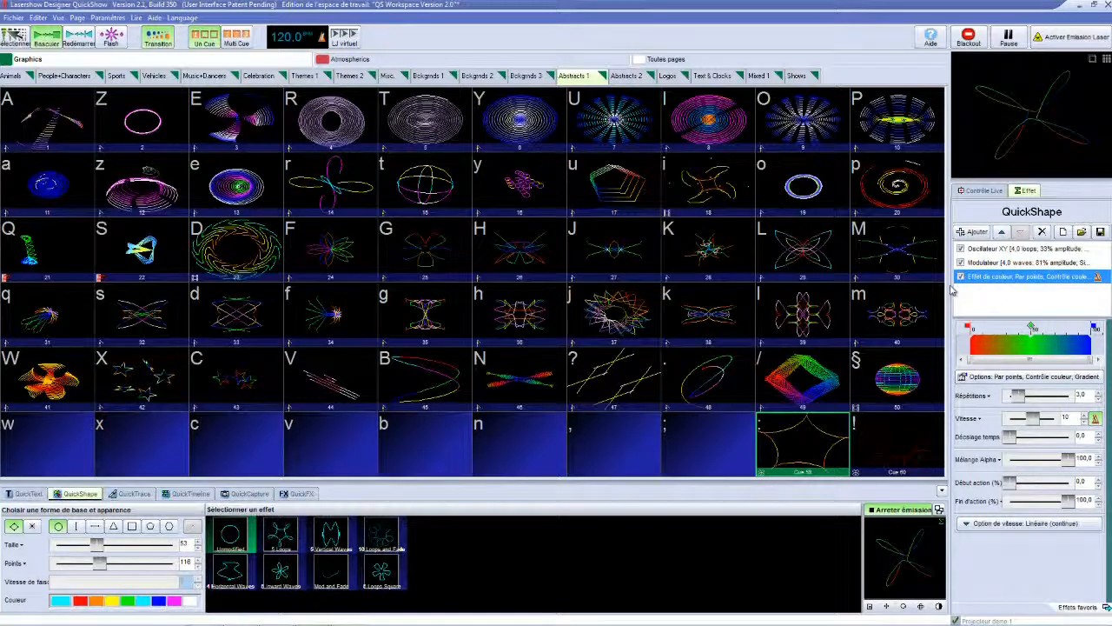
Add a second colour effect and change the middle gradient colour of the first one to yellow.
click(973, 232)
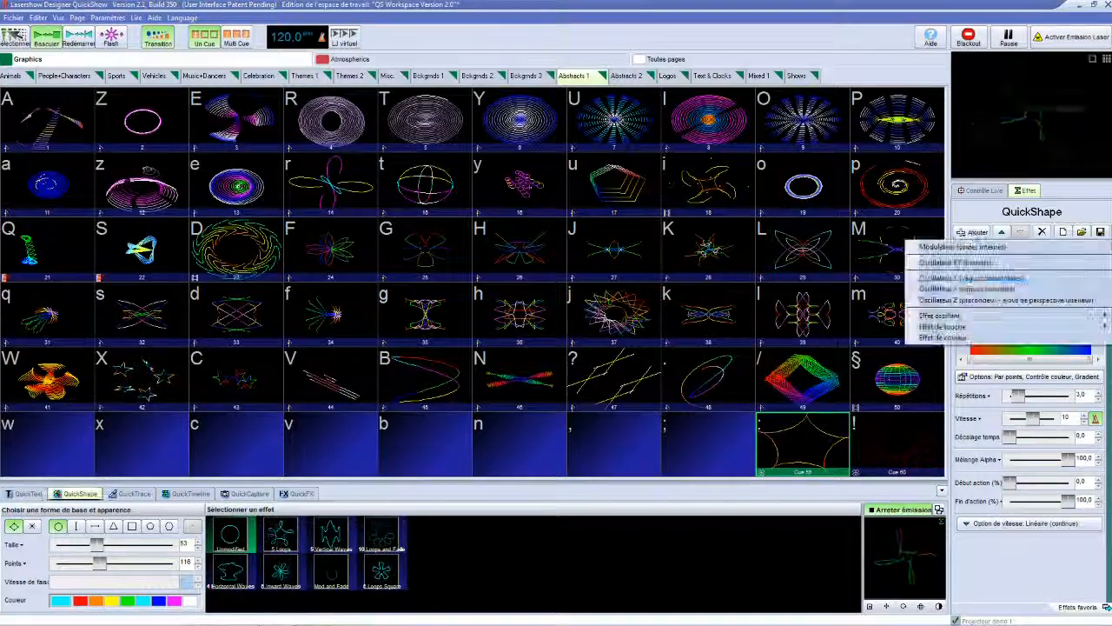
click(971, 339)
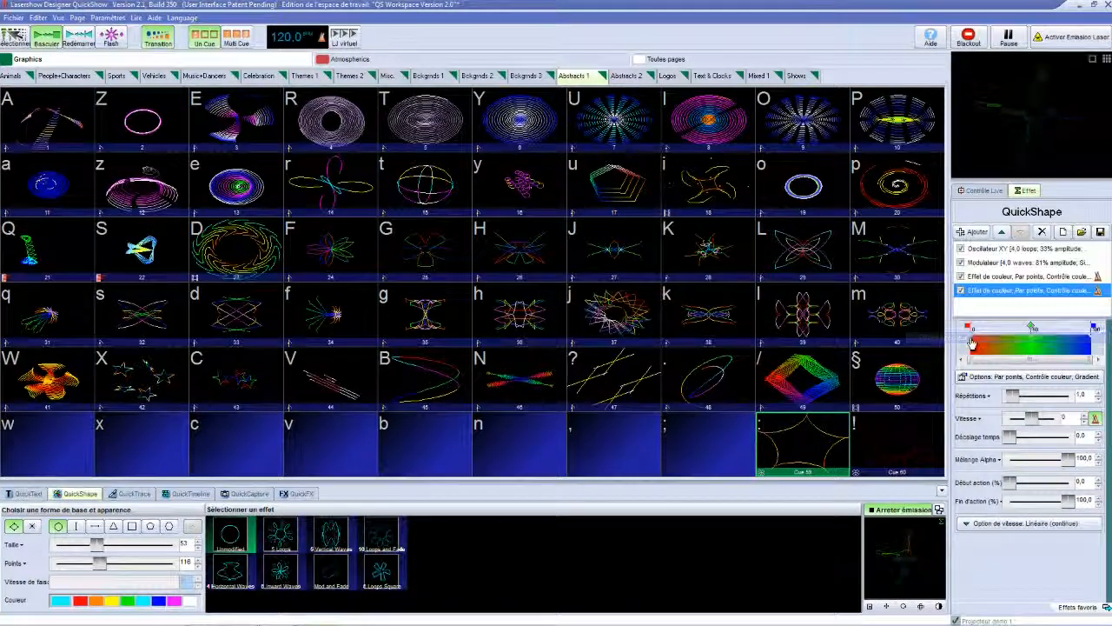
click(1001, 276)
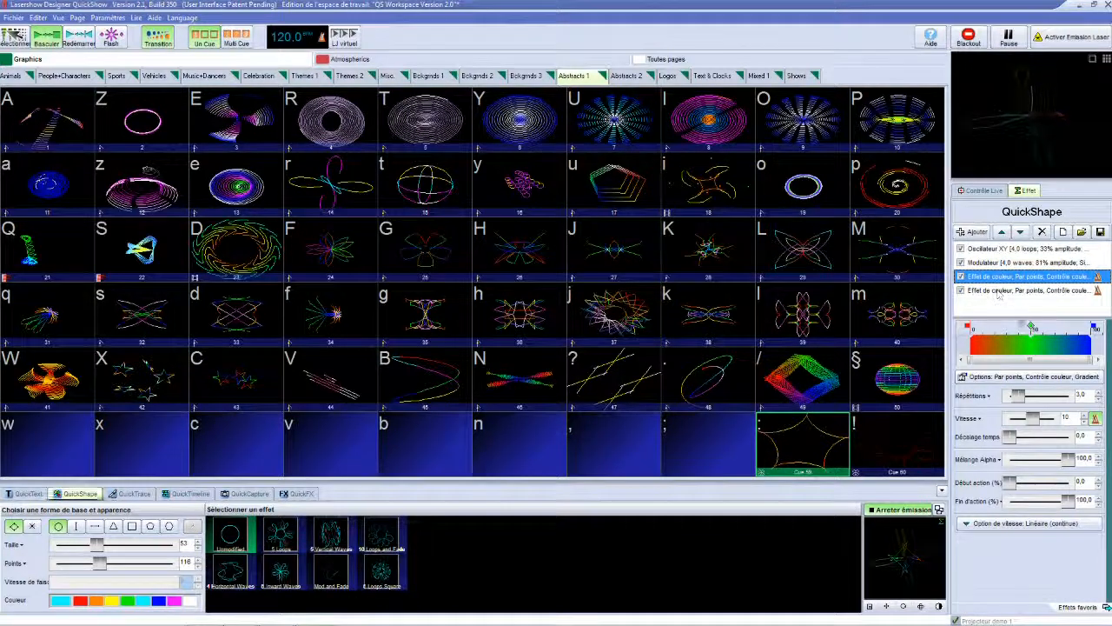
double_click(1032, 328)
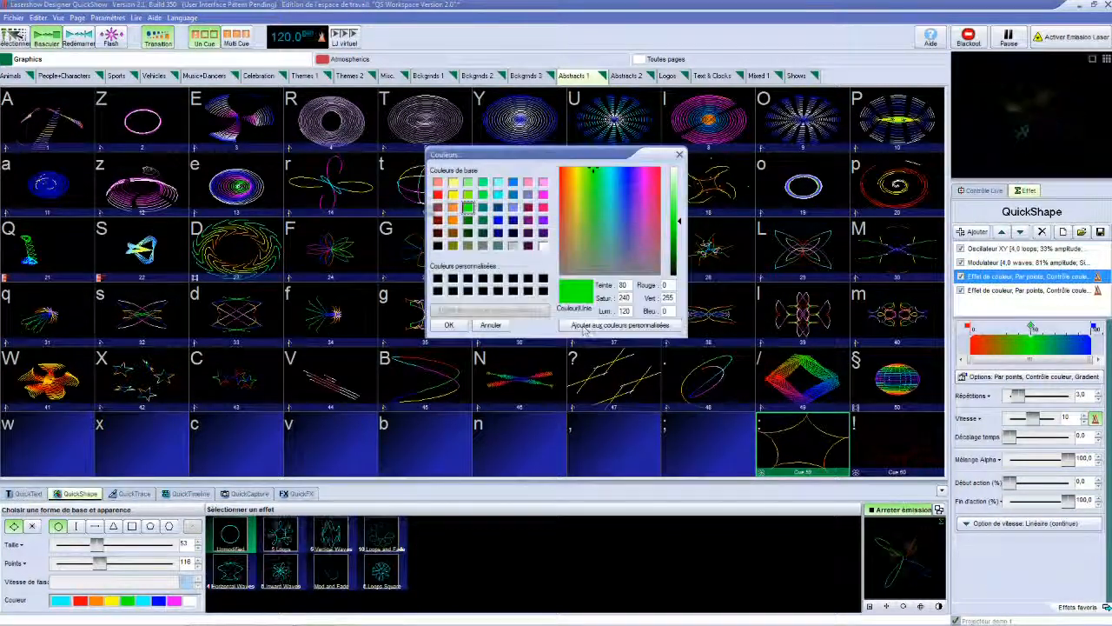
click(453, 194)
click(450, 324)
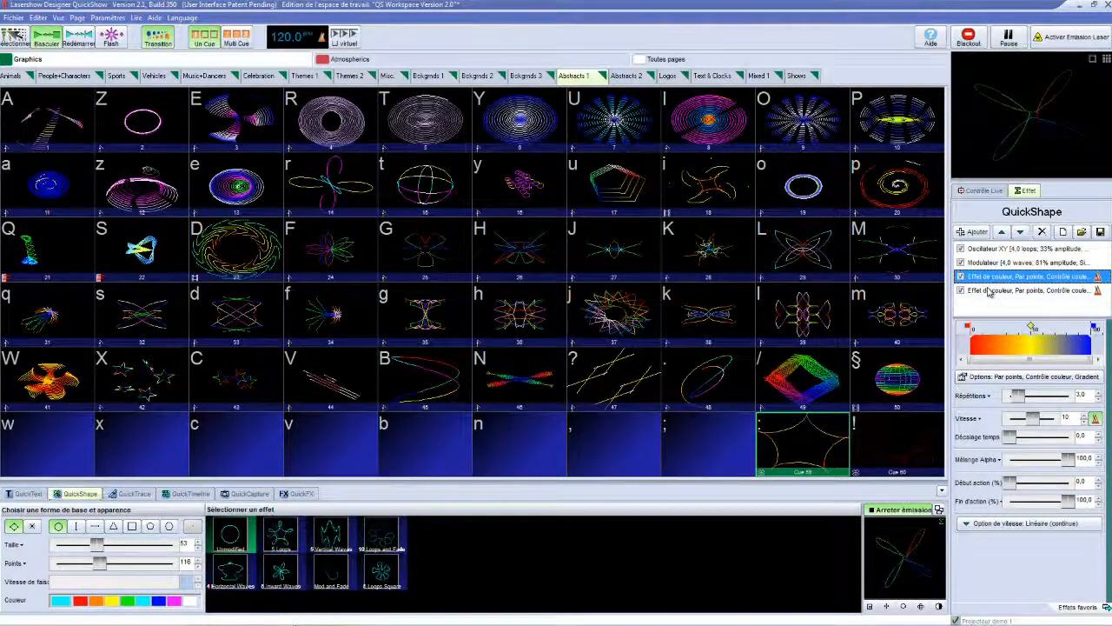
Switch the second colour effect to brightness control (Contrôle de brillance) with discrete transitions.
click(990, 291)
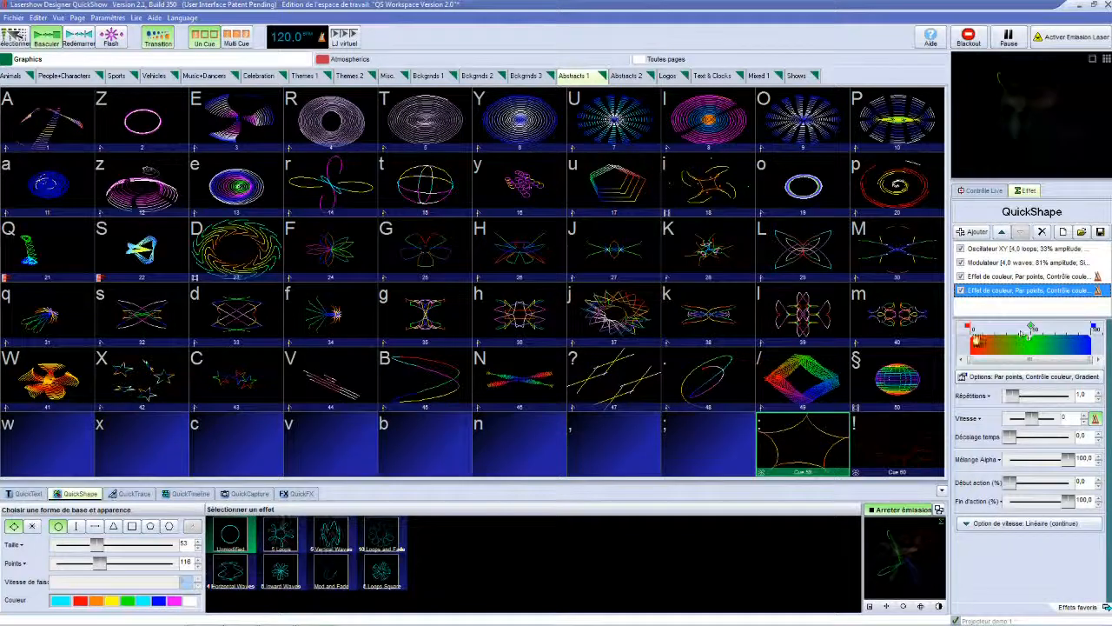
click(1012, 380)
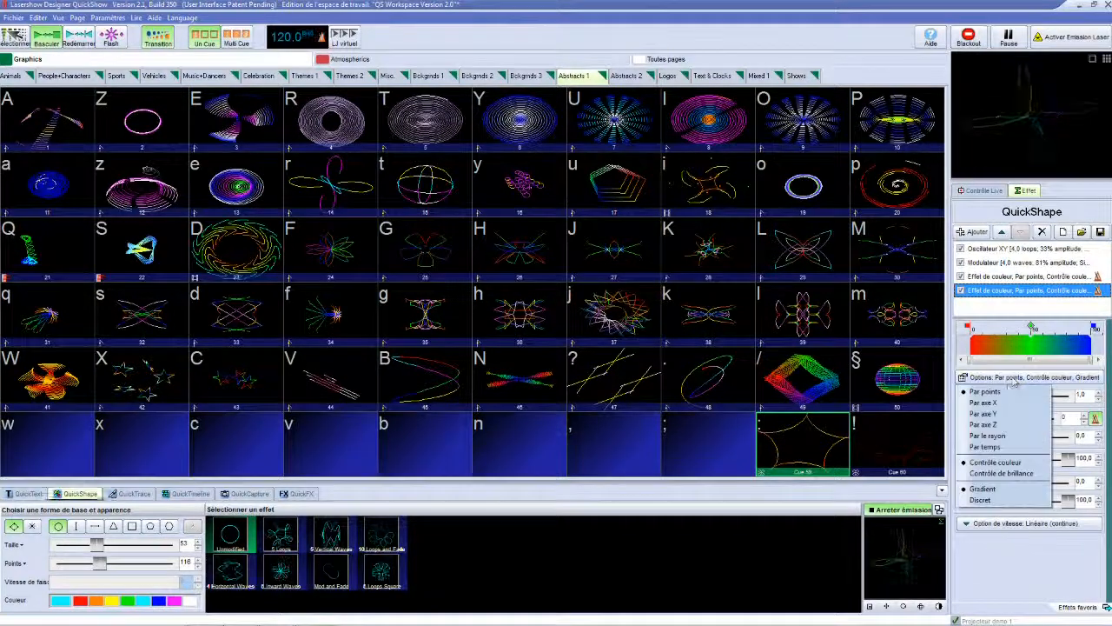
click(1015, 476)
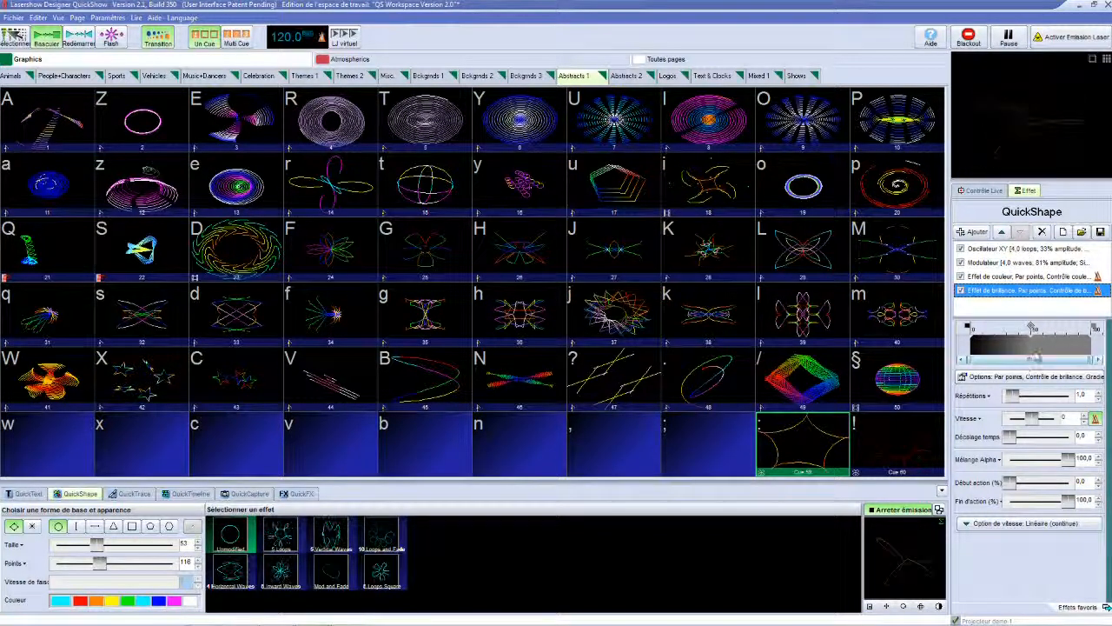
click(1006, 376)
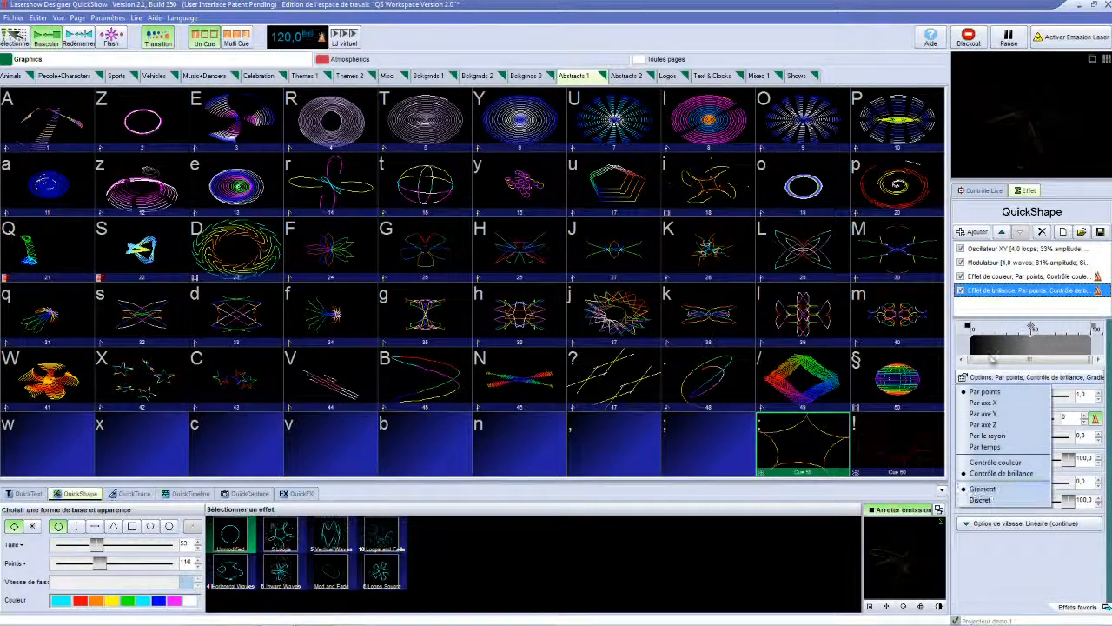
click(981, 501)
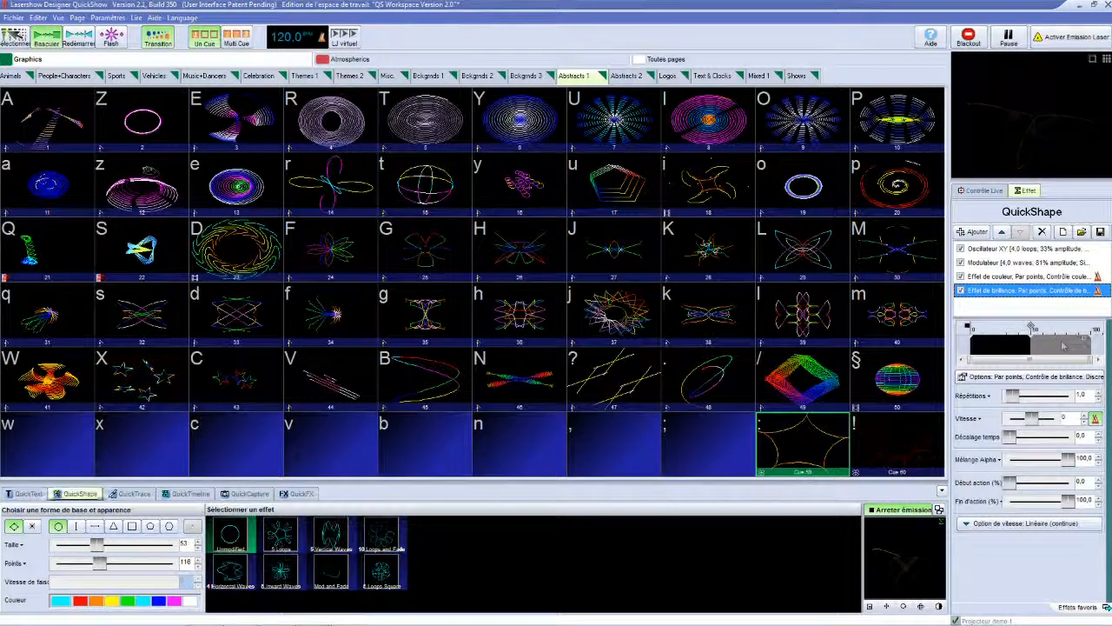
Set the middle marker of the brightness effect to white and its repetitions to 10.
double_click(1031, 329)
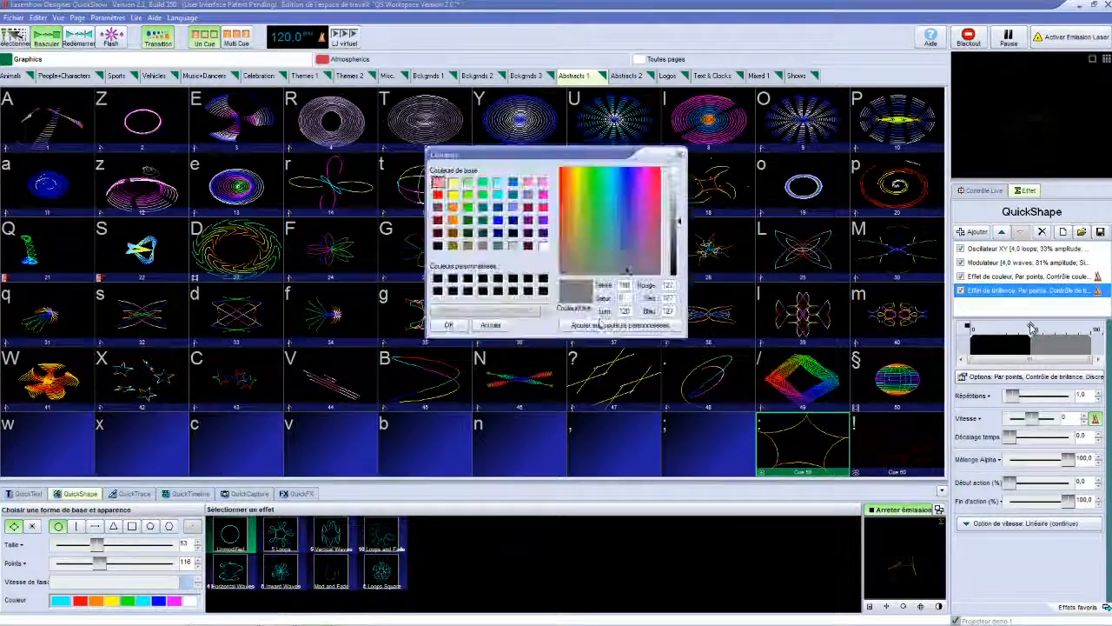
click(448, 324)
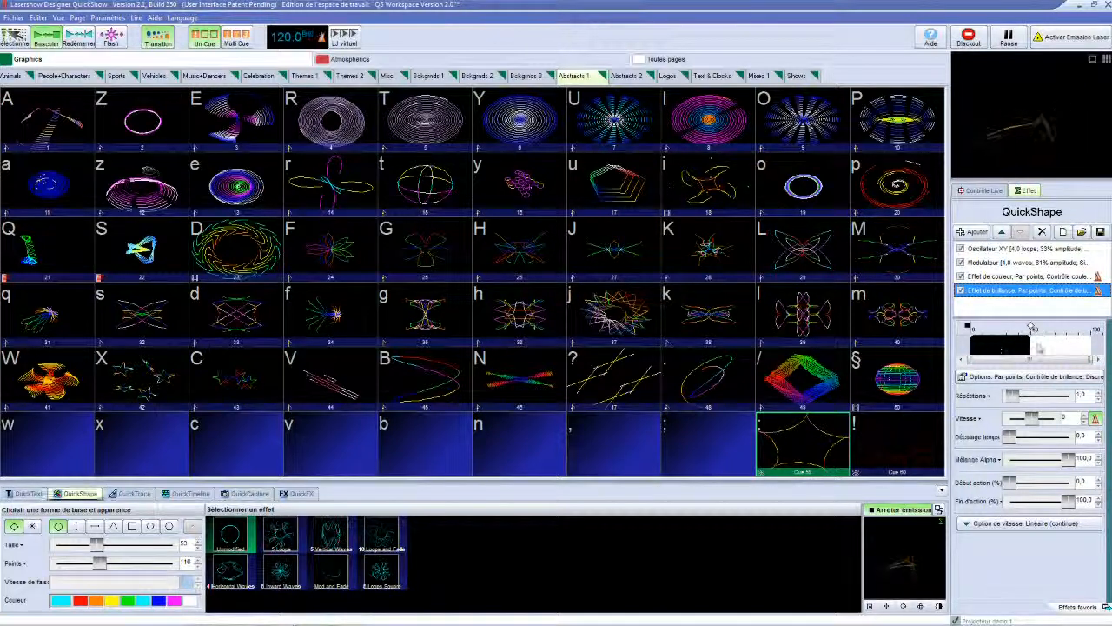
drag(1019, 398, 1038, 404)
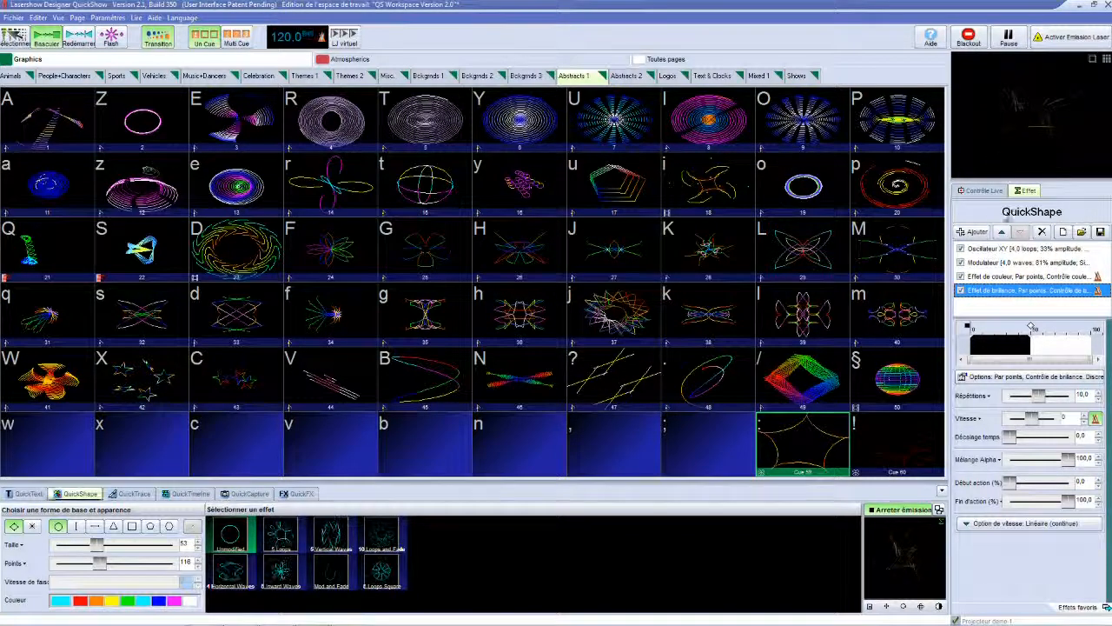
Invert the sine waveform of the XY oscillator.
click(991, 249)
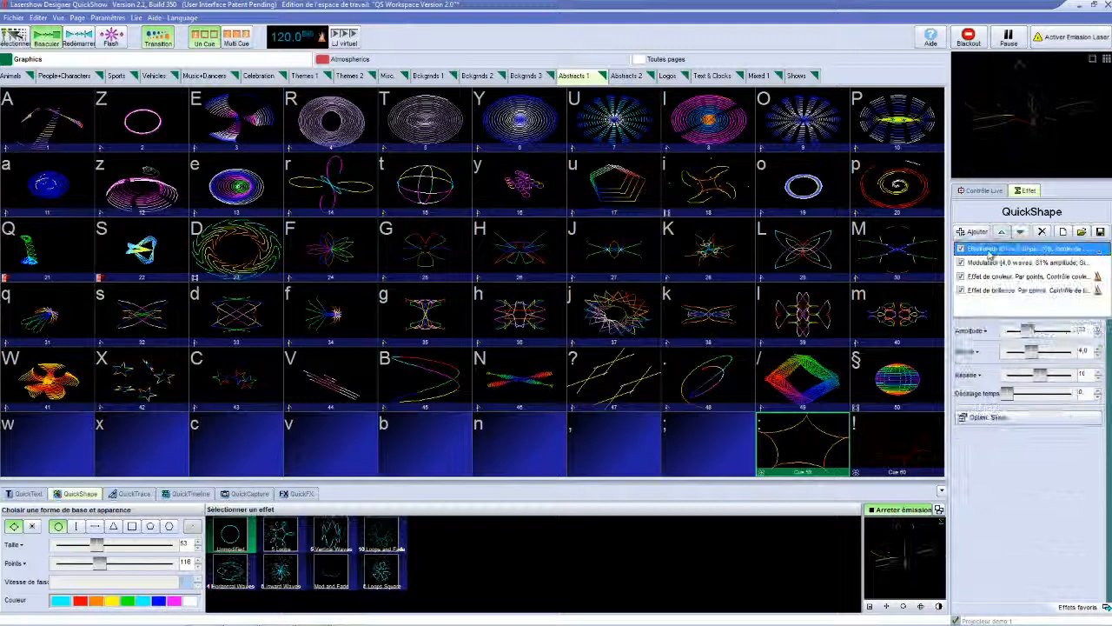
click(999, 417)
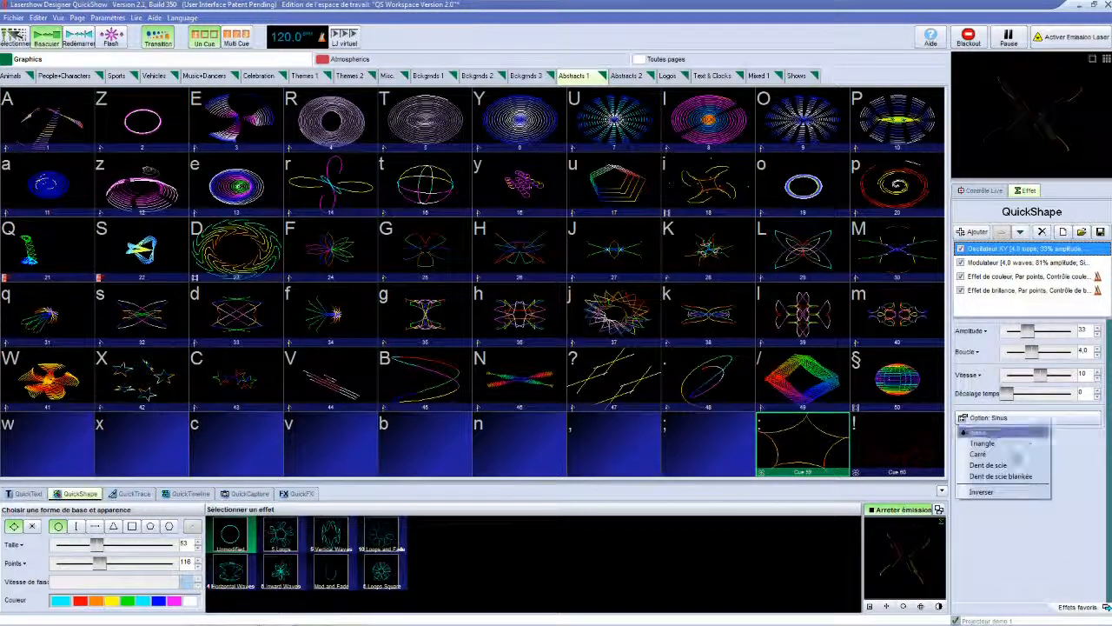
click(1006, 492)
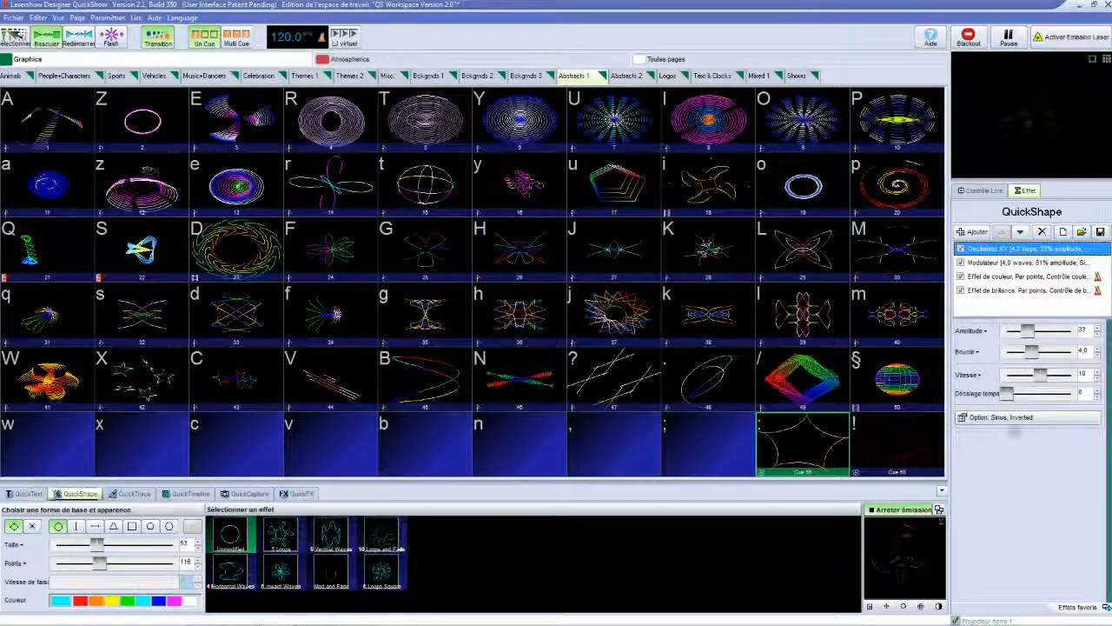
Try the Triangle waveform on the inverted XY oscillator, then return it to Sinus.
click(991, 420)
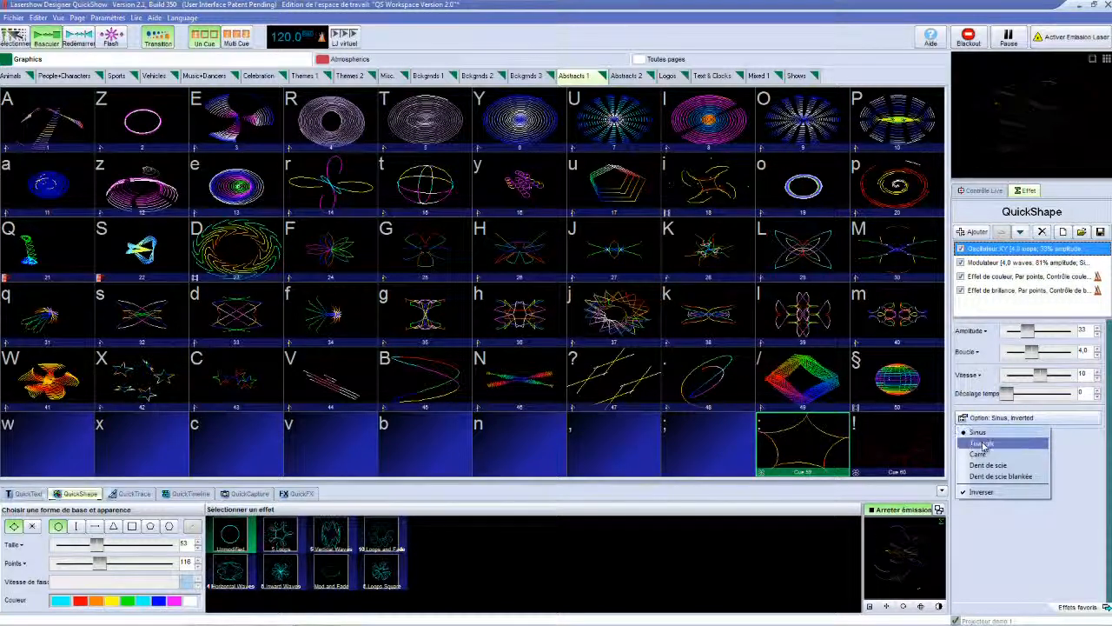
click(981, 443)
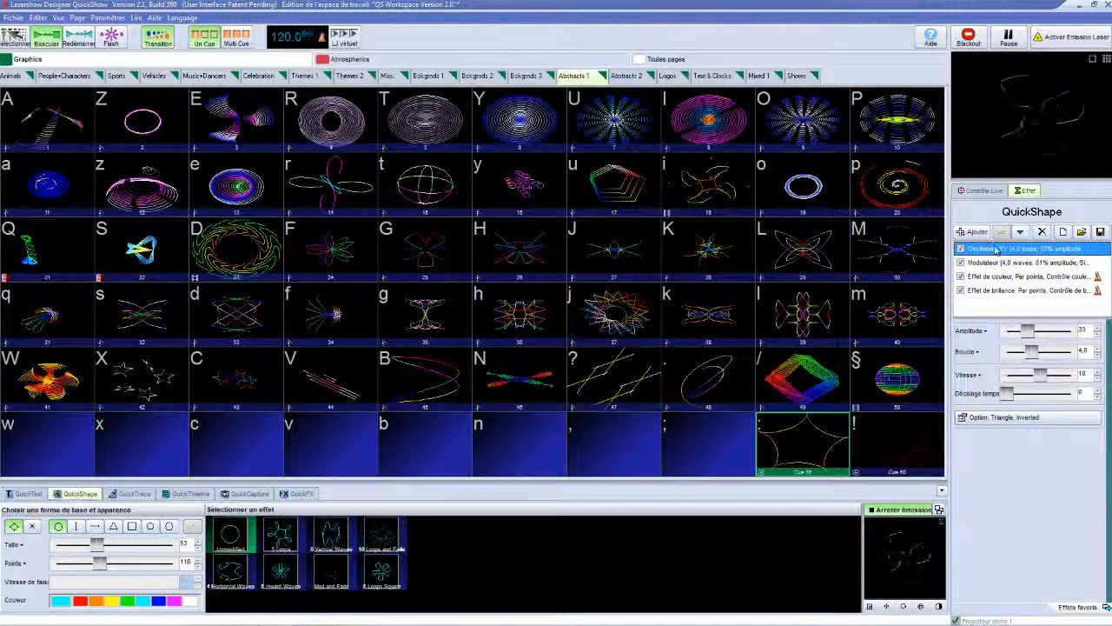
click(978, 417)
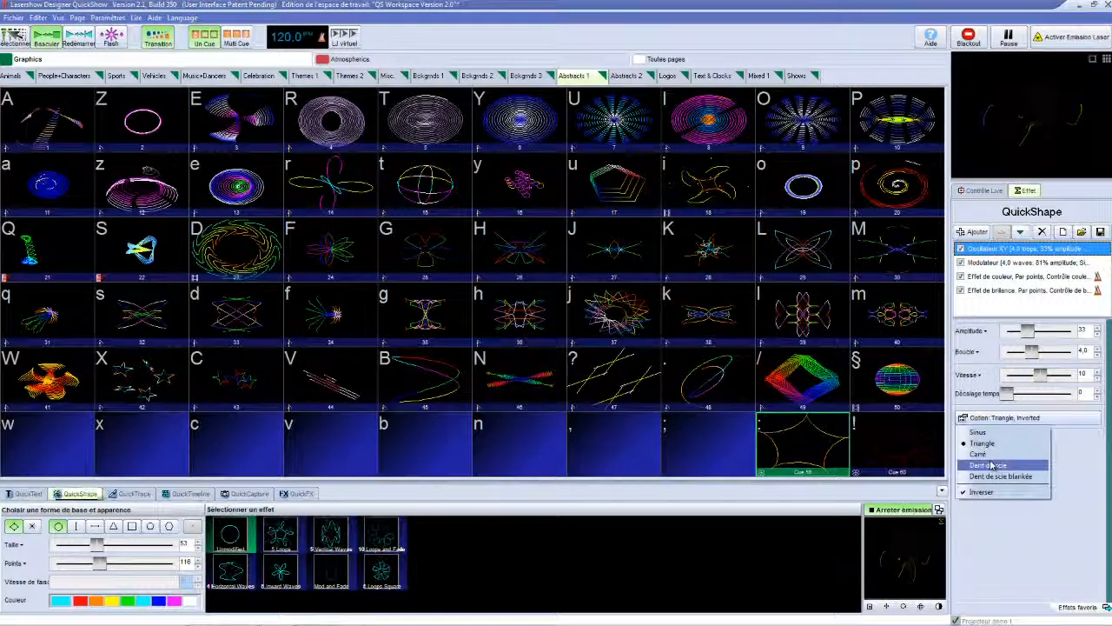
click(993, 434)
click(991, 418)
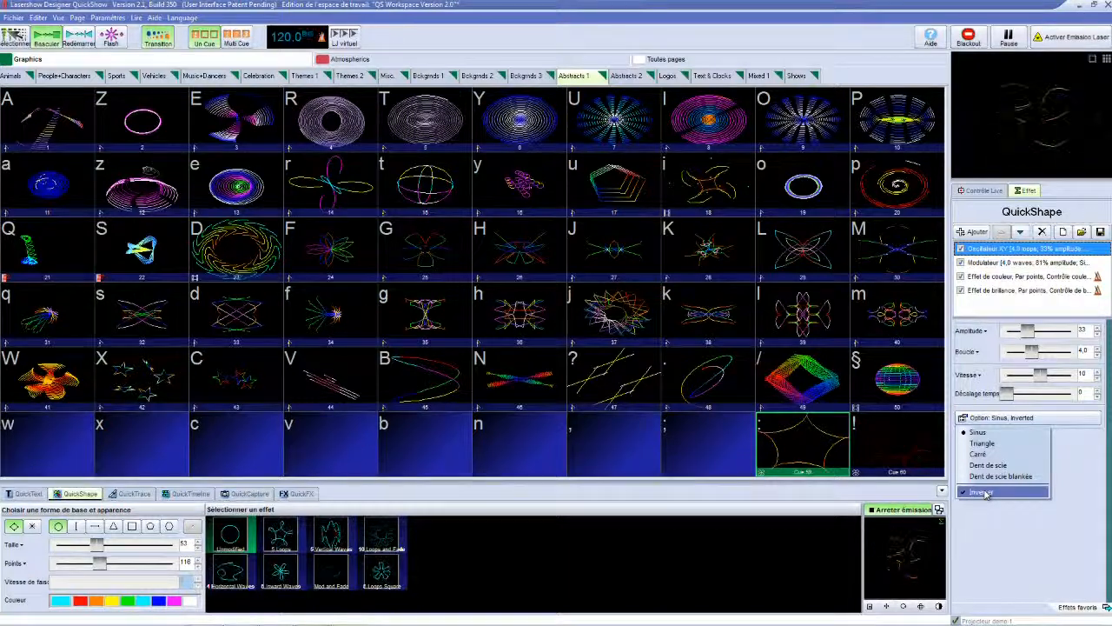
click(1038, 136)
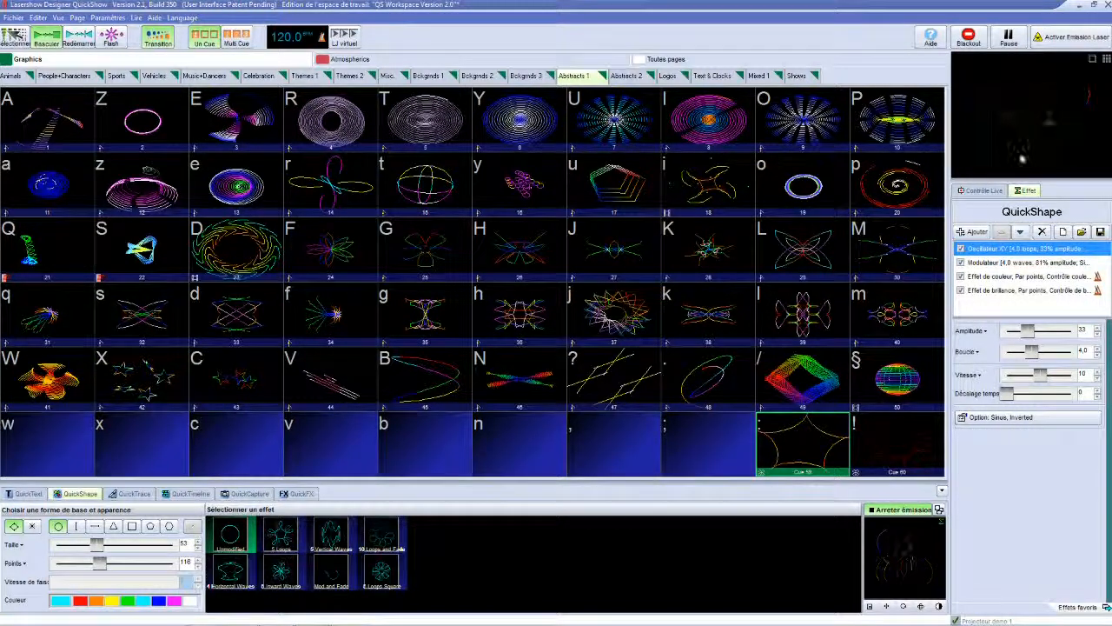
Set the modulator's speed to 40 and the XY oscillator's loops to 5.5.
click(999, 262)
mouse_move(1047, 375)
mouse_down()
mouse_move(1030, 375)
mouse_move(1046, 376)
mouse_up()
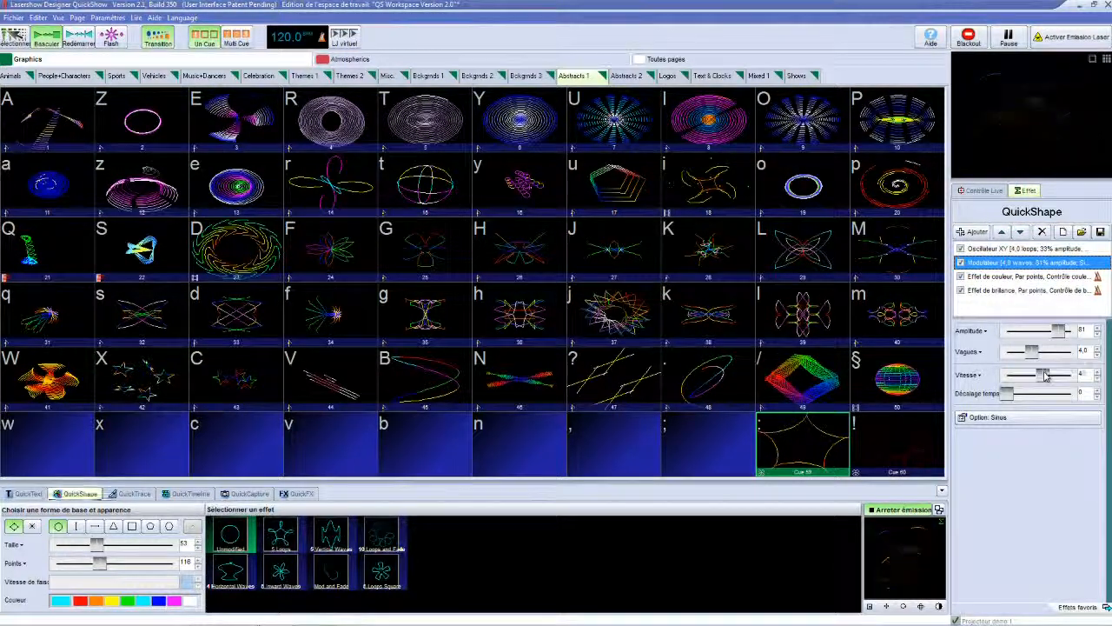
click(1026, 249)
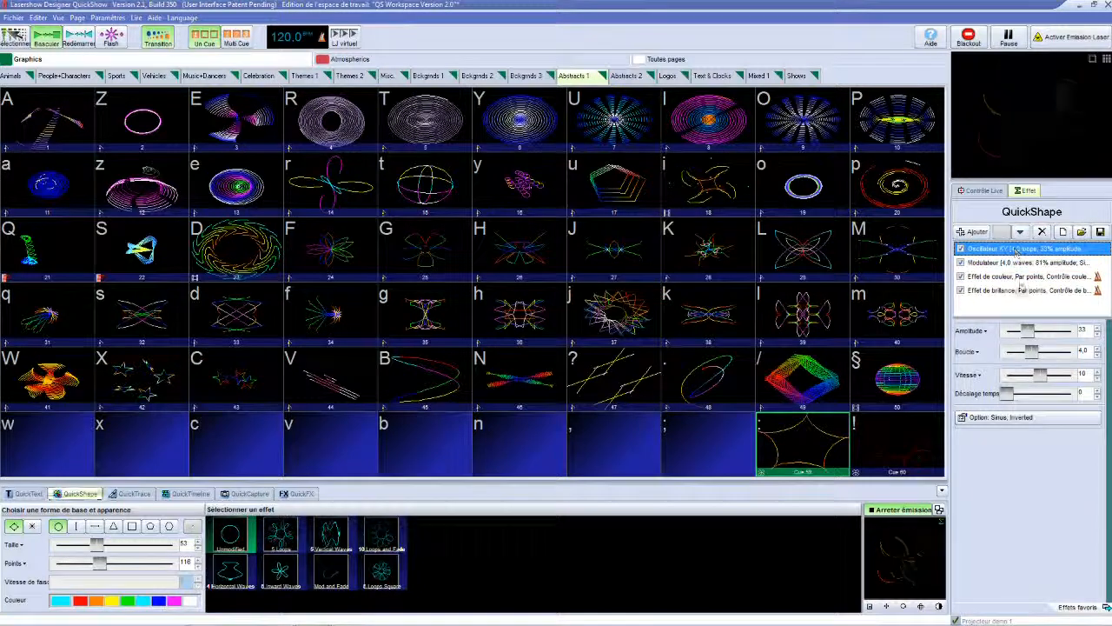
drag(1032, 353, 1041, 352)
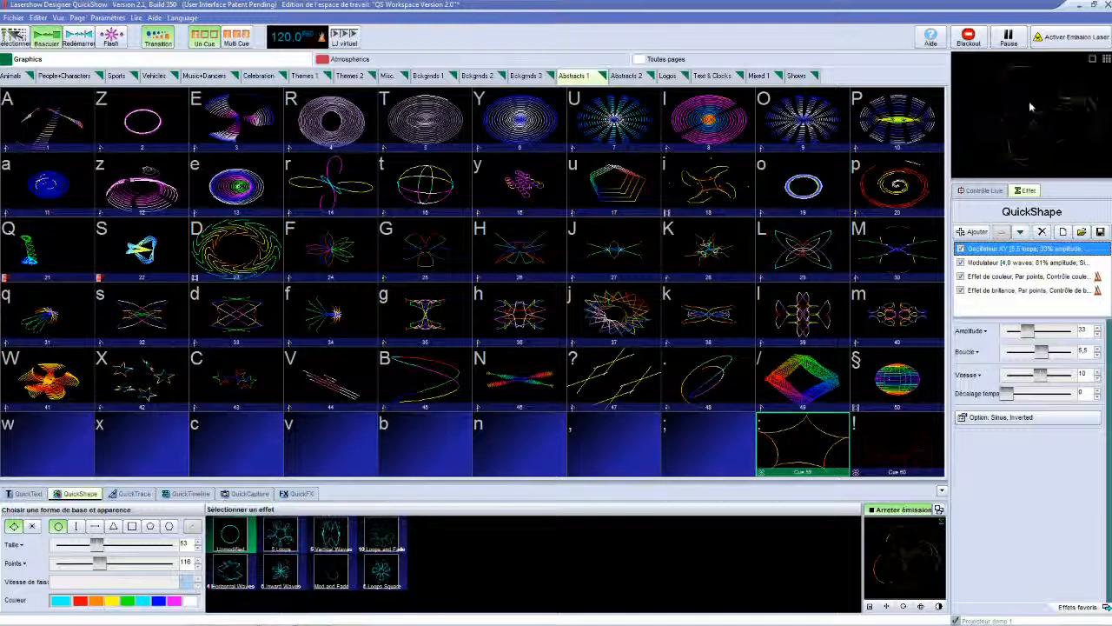
Store the current shape in cue cell 57 and delete the empty cue 58.
click(722, 452)
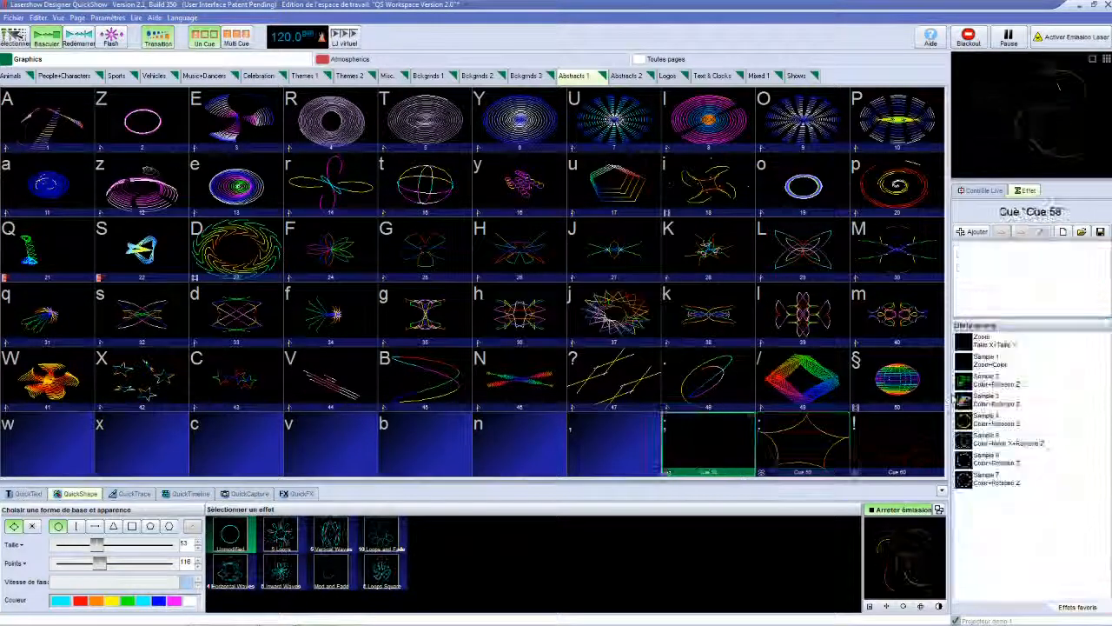
drag(888, 558, 640, 443)
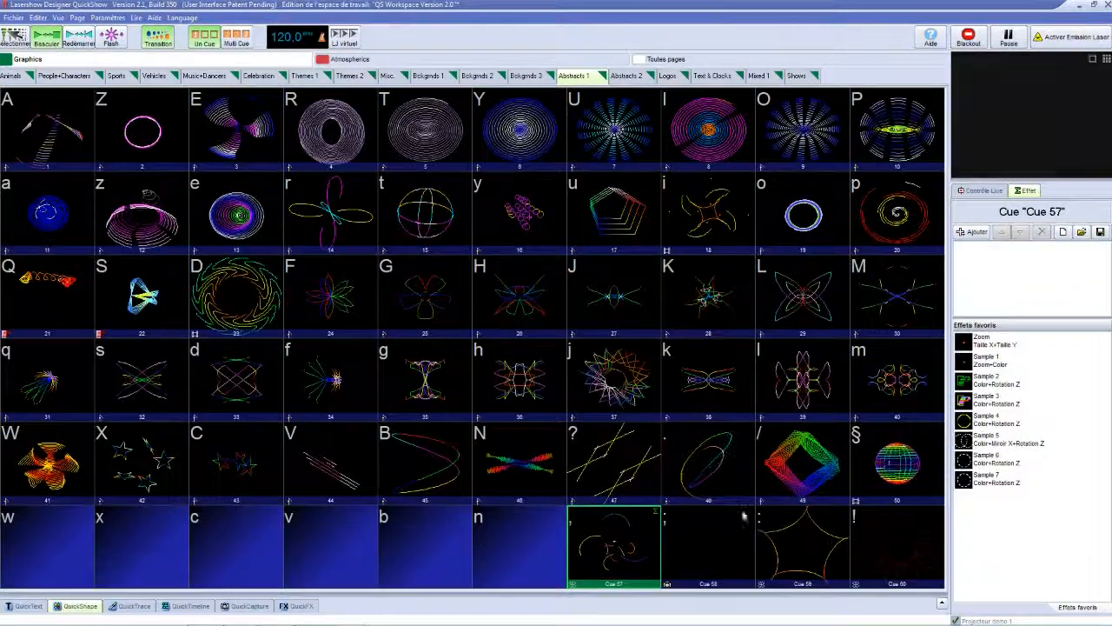
right_click(713, 548)
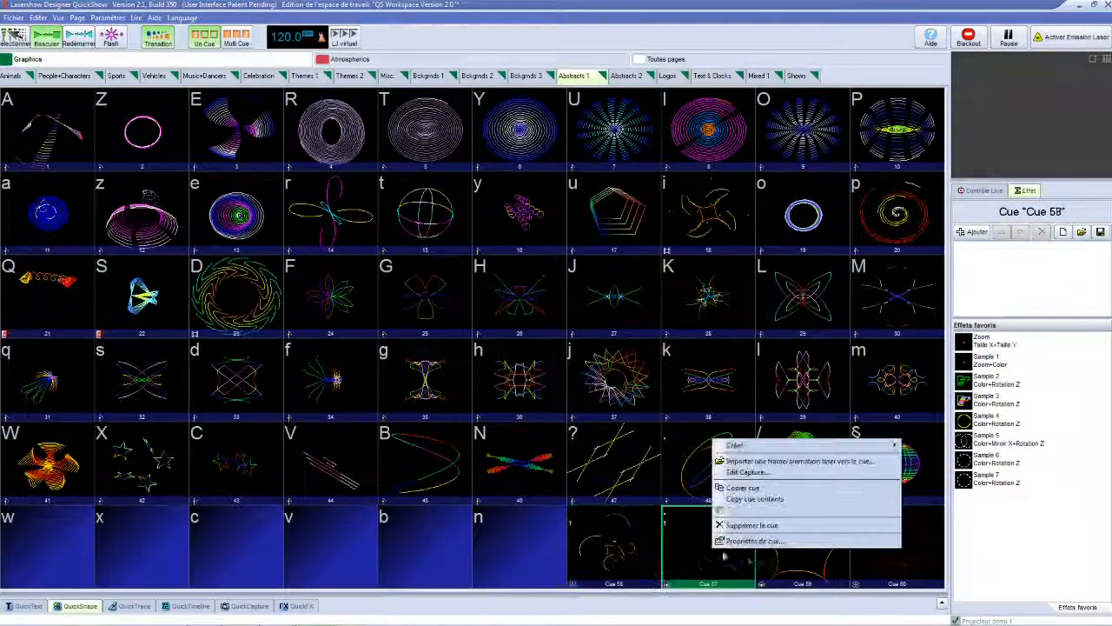
click(763, 525)
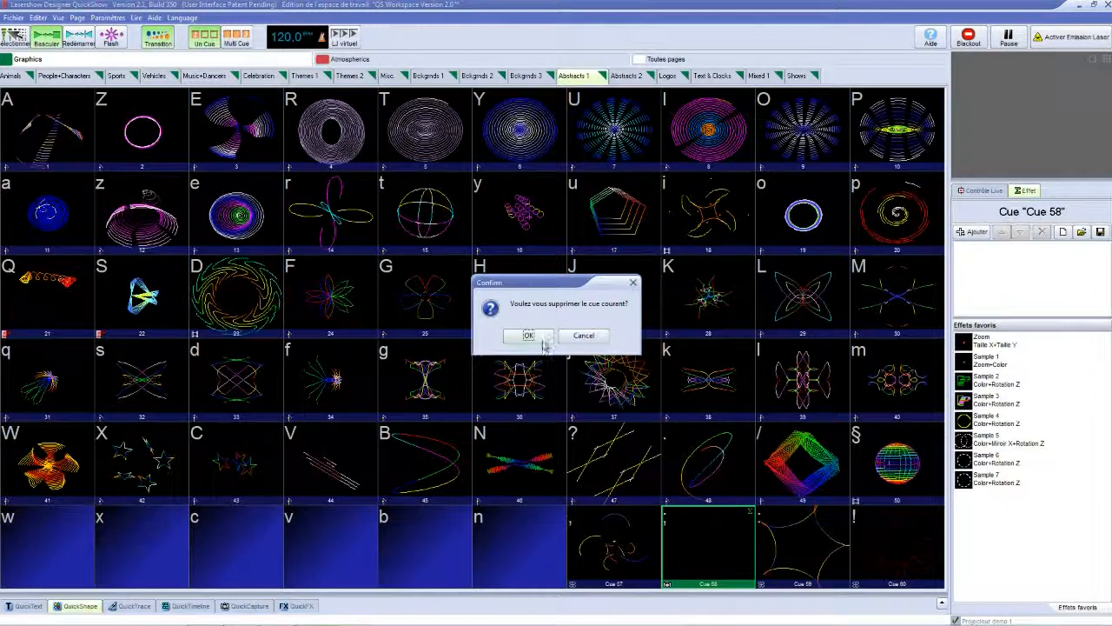
click(544, 341)
Display cue 57 live and disable all four of the shape's effects in QuickShape.
click(640, 565)
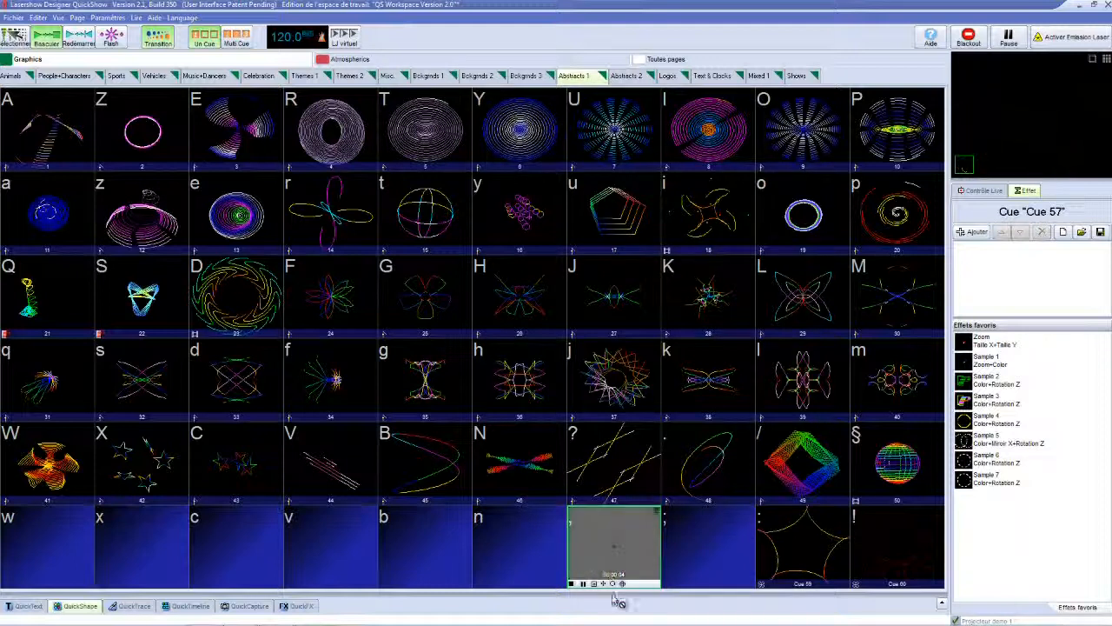
click(76, 606)
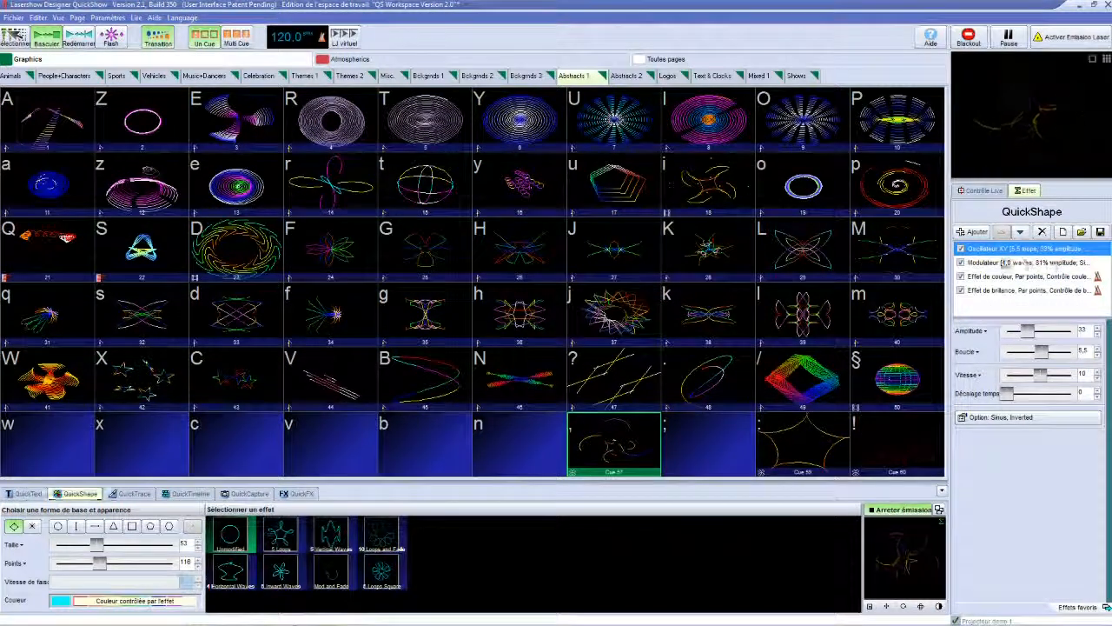
click(960, 249)
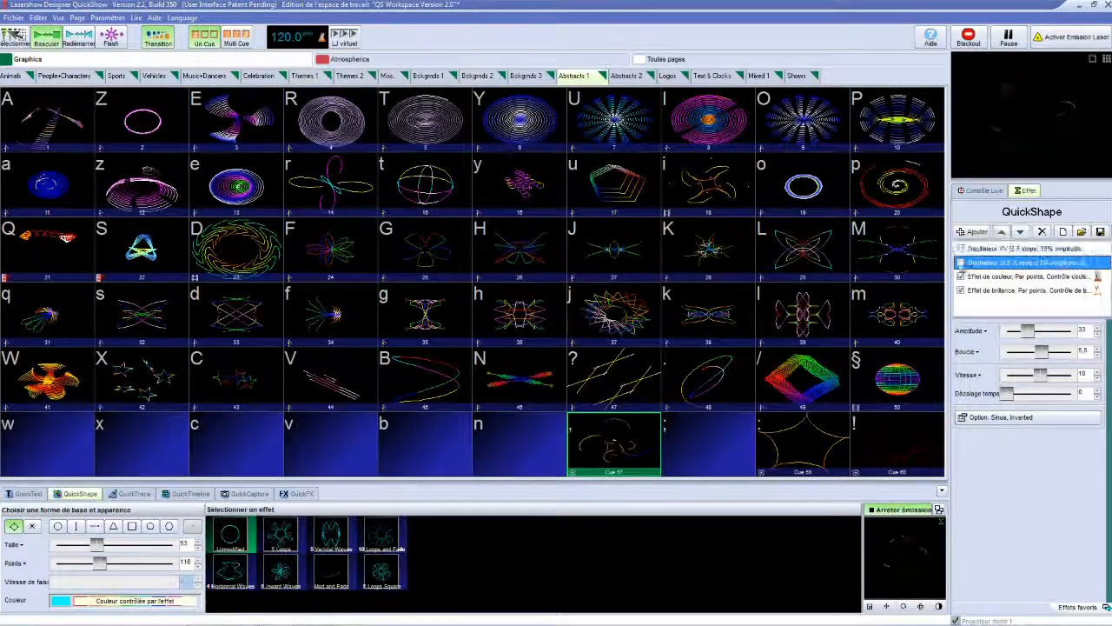
click(960, 263)
click(960, 277)
click(960, 290)
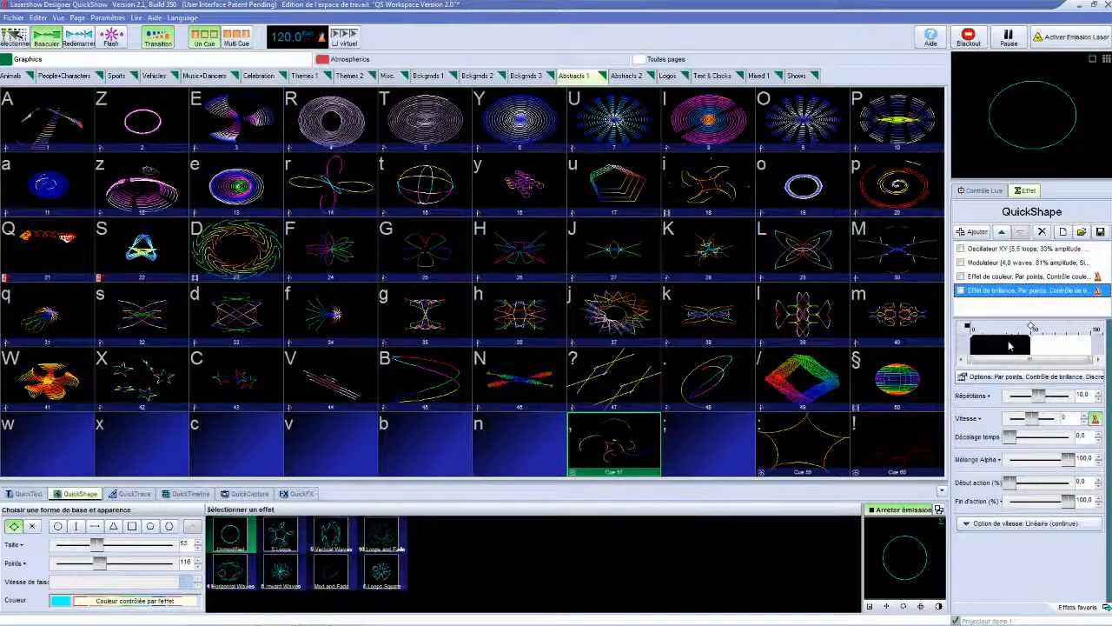
Preview the brightness, colour and modulator effects individually on the circle, enabling one at a time.
click(960, 291)
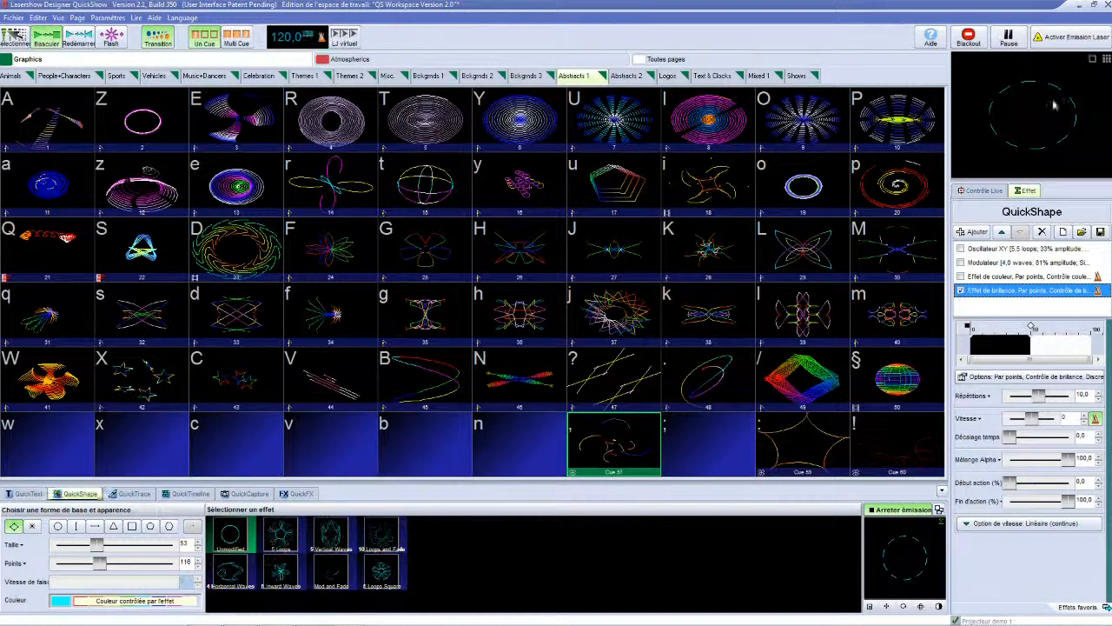
click(961, 278)
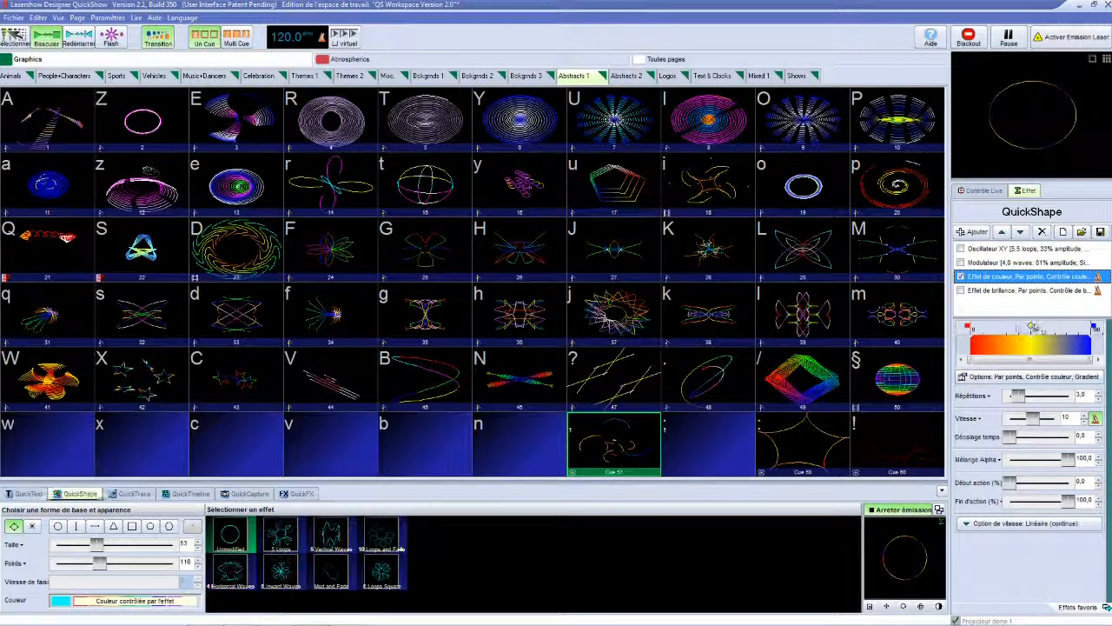
click(961, 263)
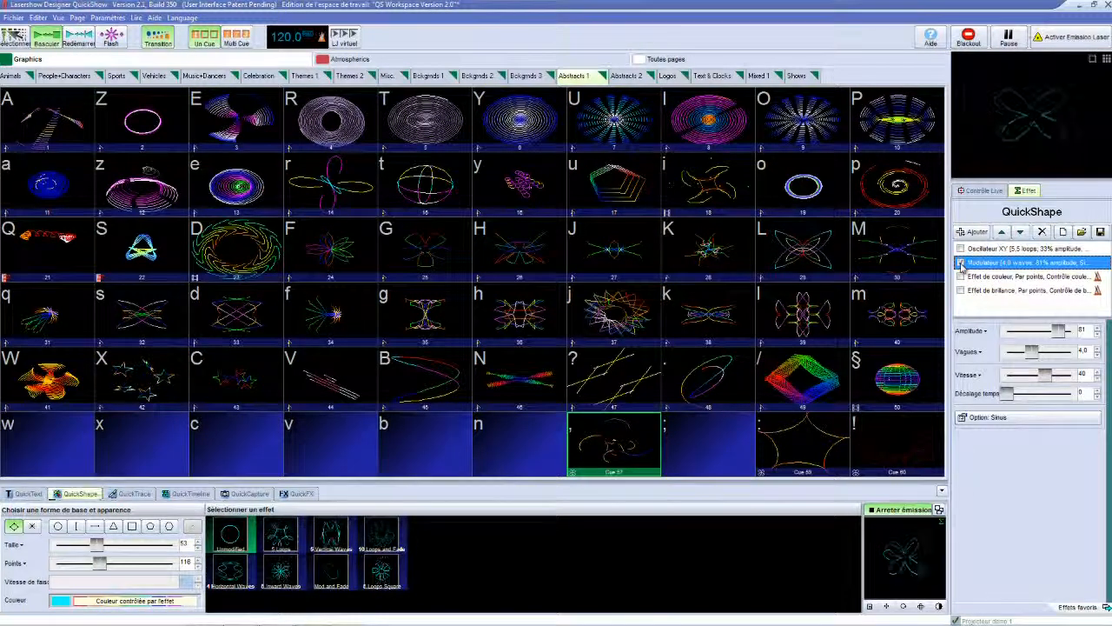
Enable only the XY oscillator and set its loops to 6.0.
click(961, 249)
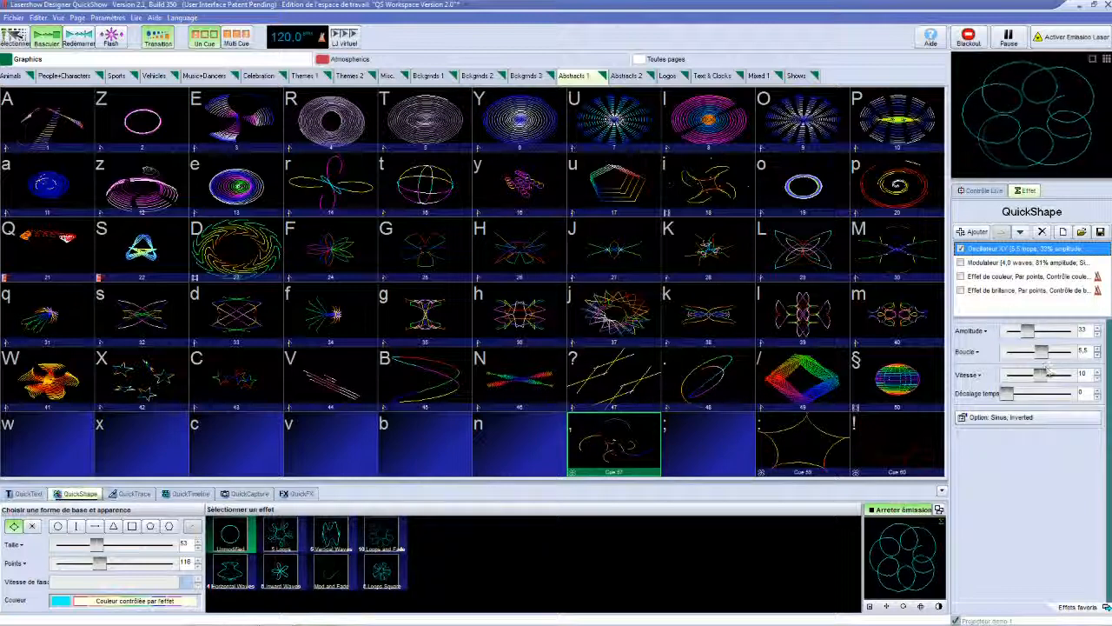
click(1097, 349)
click(1097, 348)
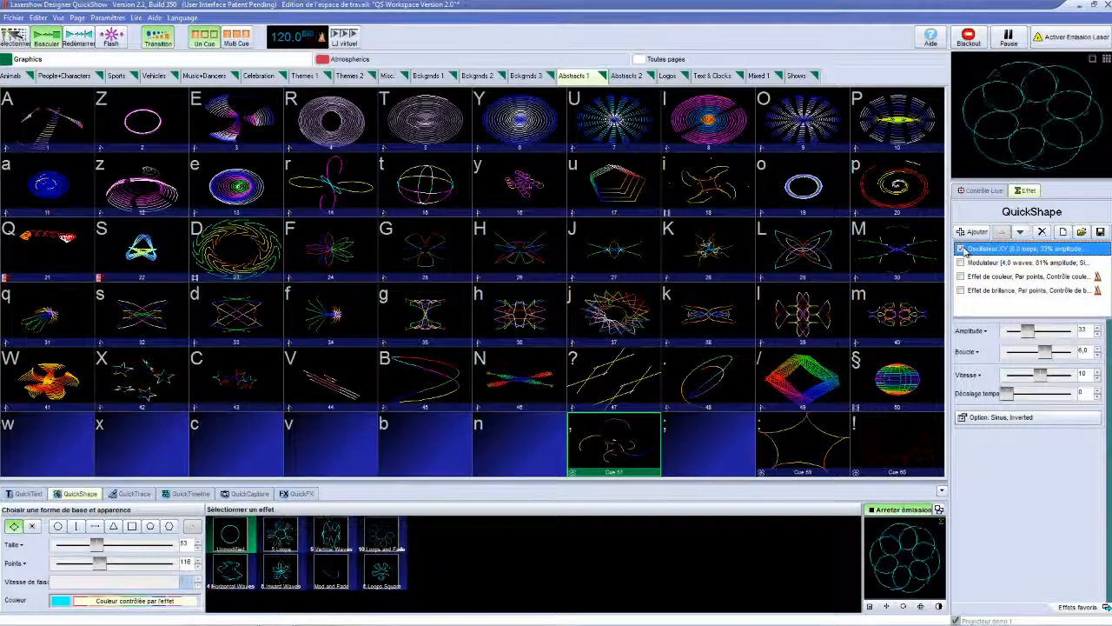
Preview the brightness and colour effects with the oscillator, then enable both together with the modulator.
click(960, 291)
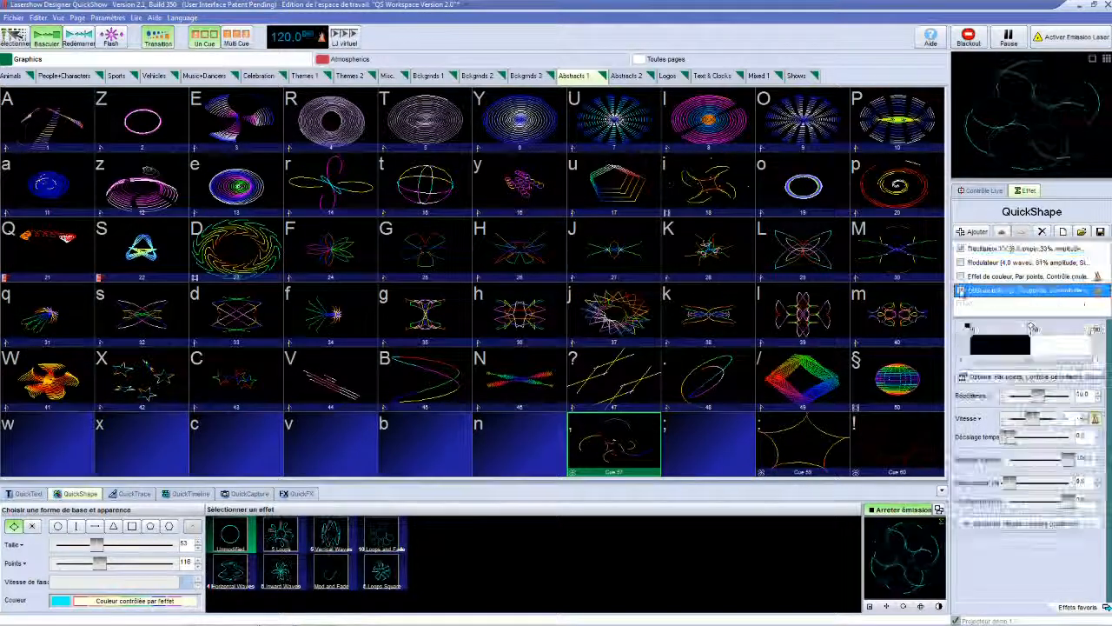
click(961, 277)
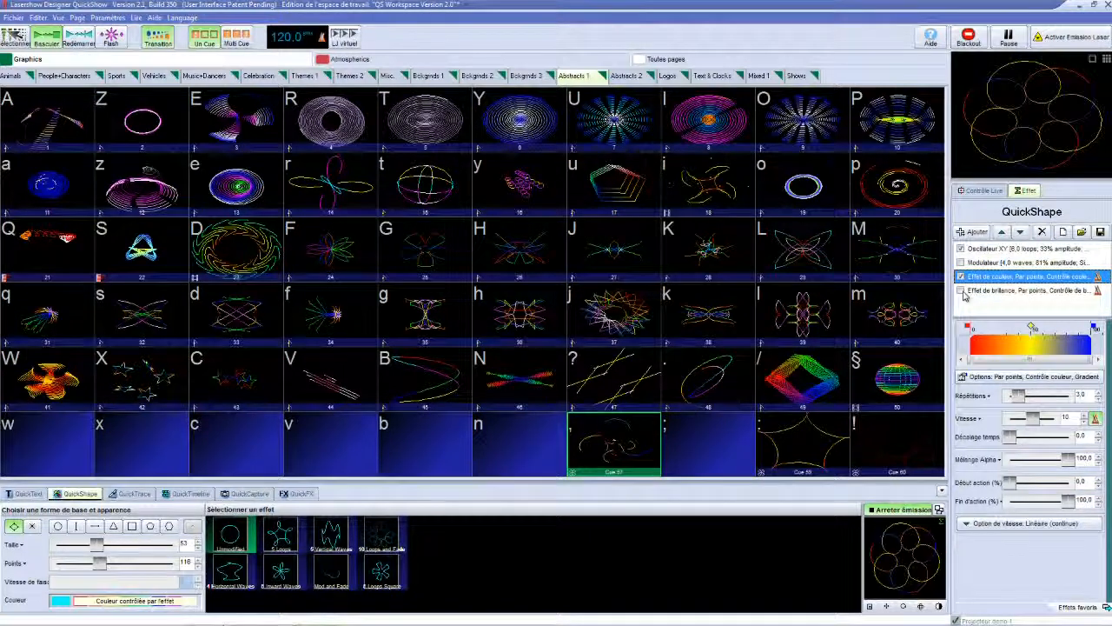
click(961, 291)
click(961, 262)
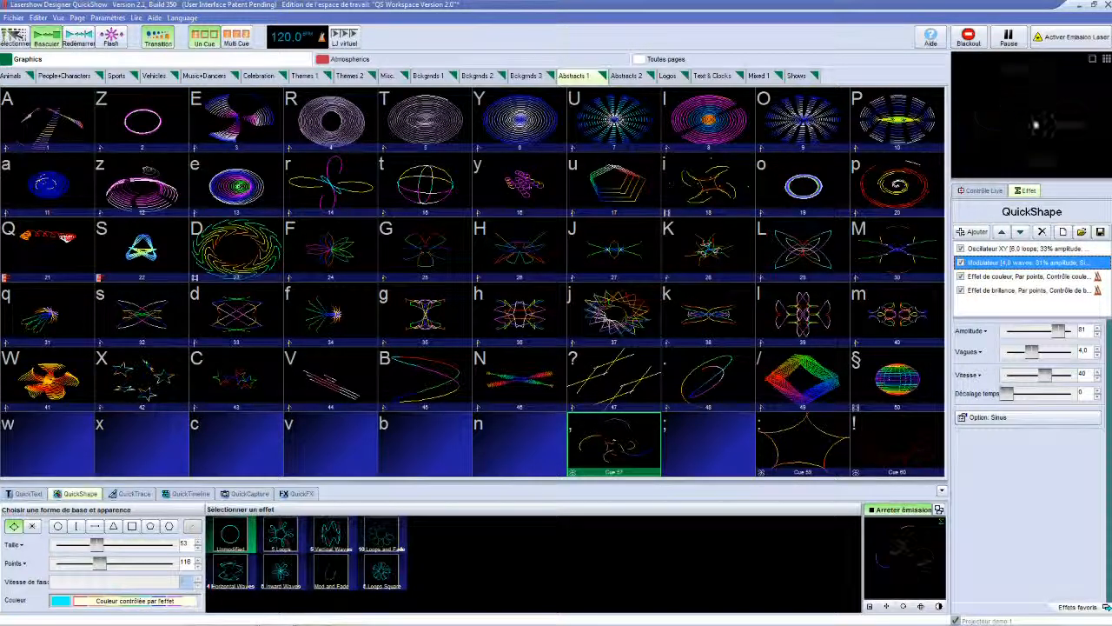
Display cue 57 live and open it in the advanced abstract editor.
click(613, 448)
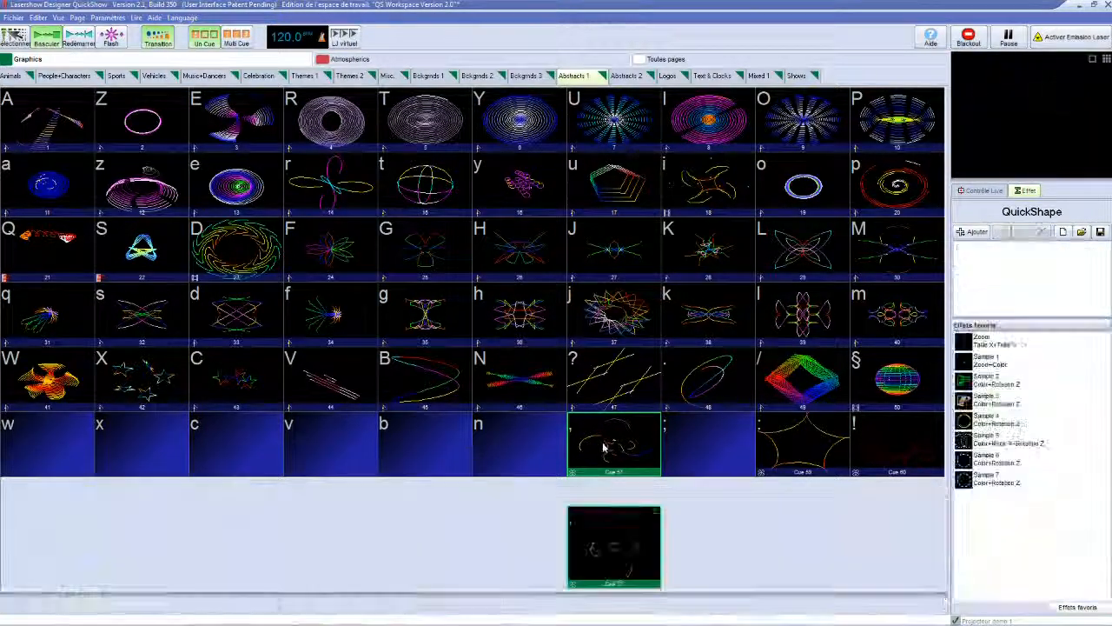
click(642, 551)
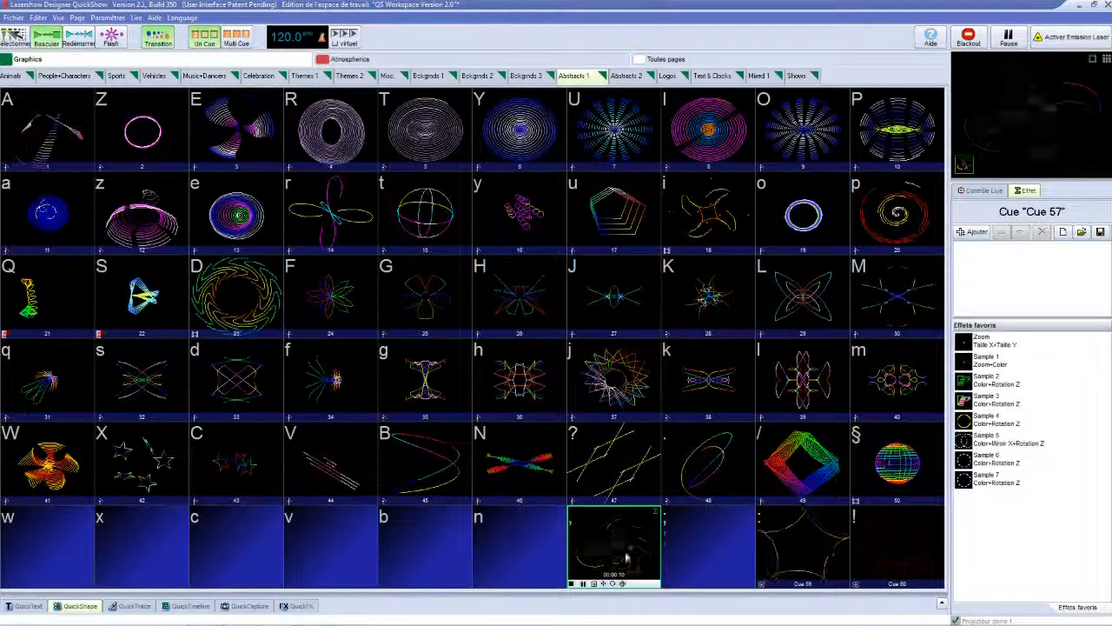
right_click(617, 552)
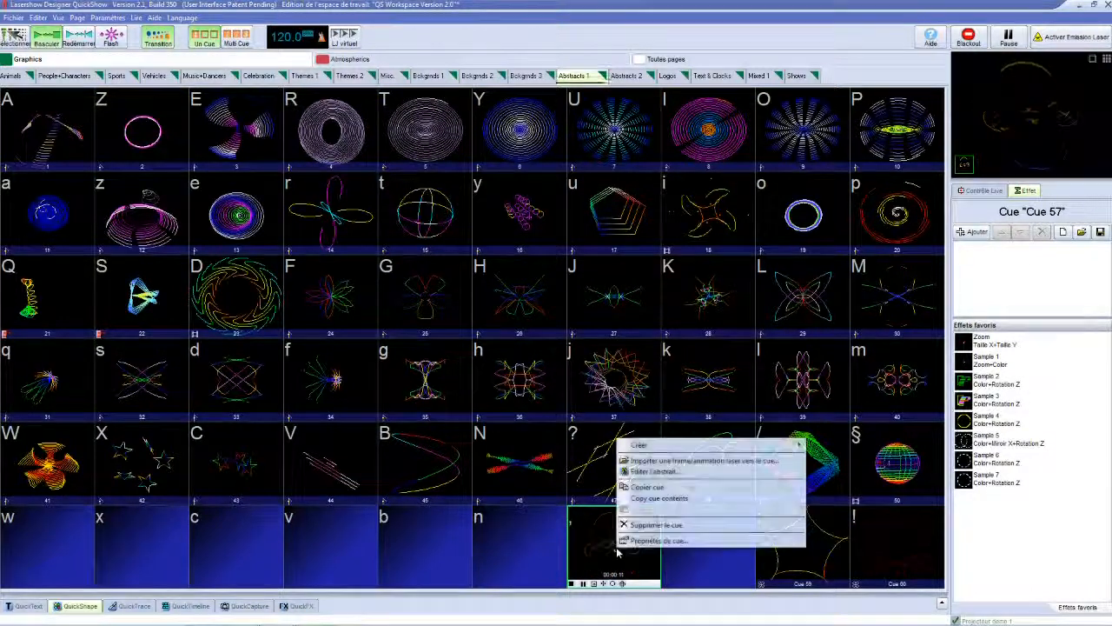
click(644, 472)
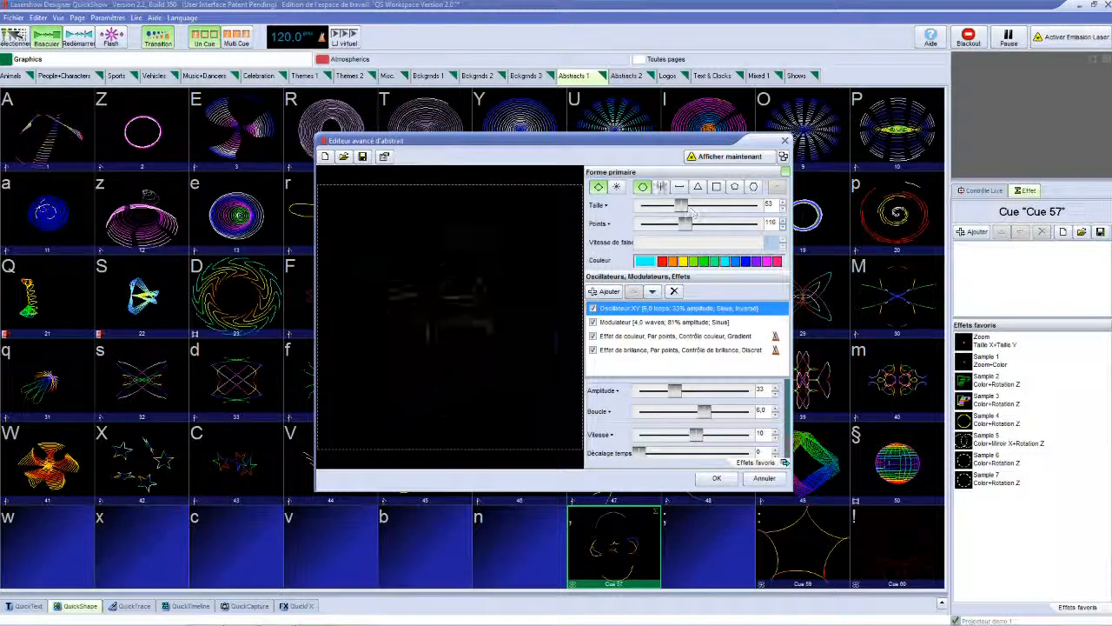
Try the circle in beam mode with 37 points, return to line mode and set its points to 55.
click(617, 188)
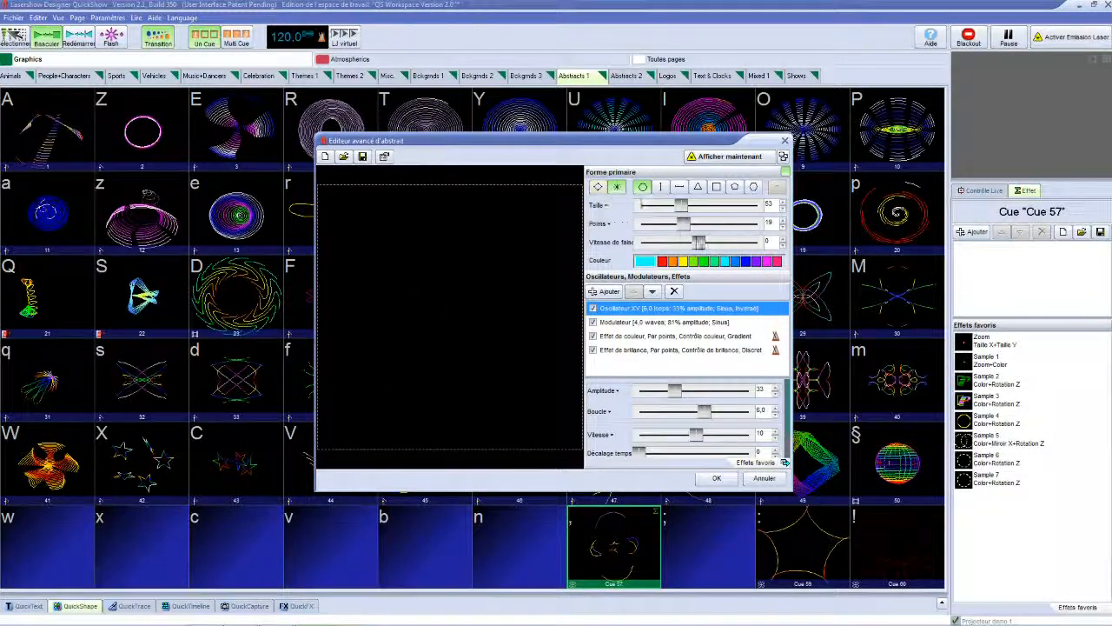
drag(692, 226, 729, 227)
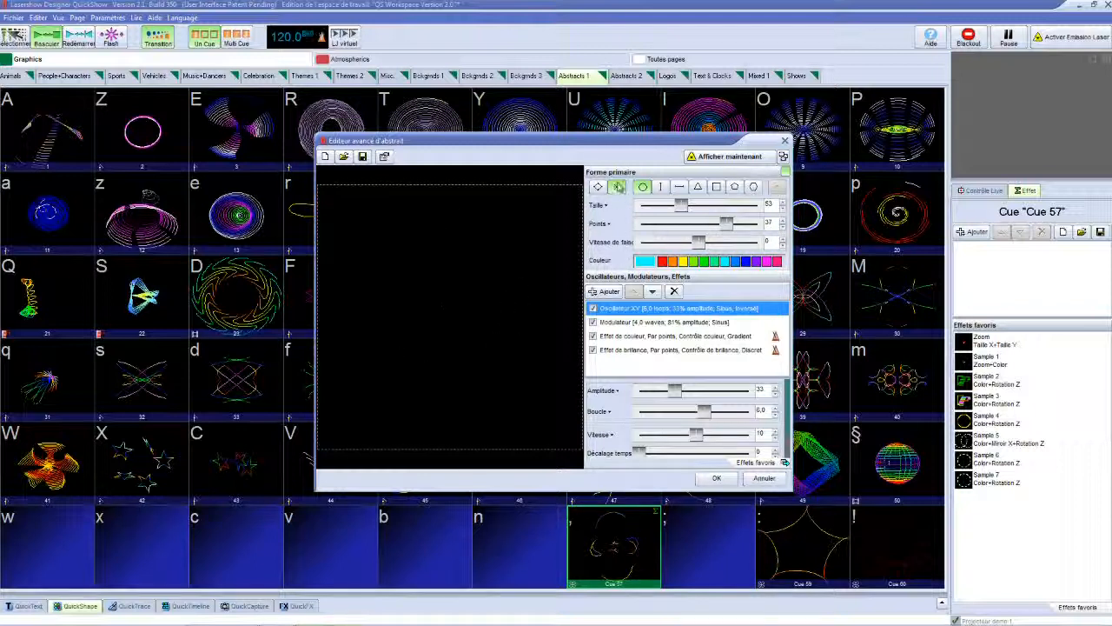
click(598, 186)
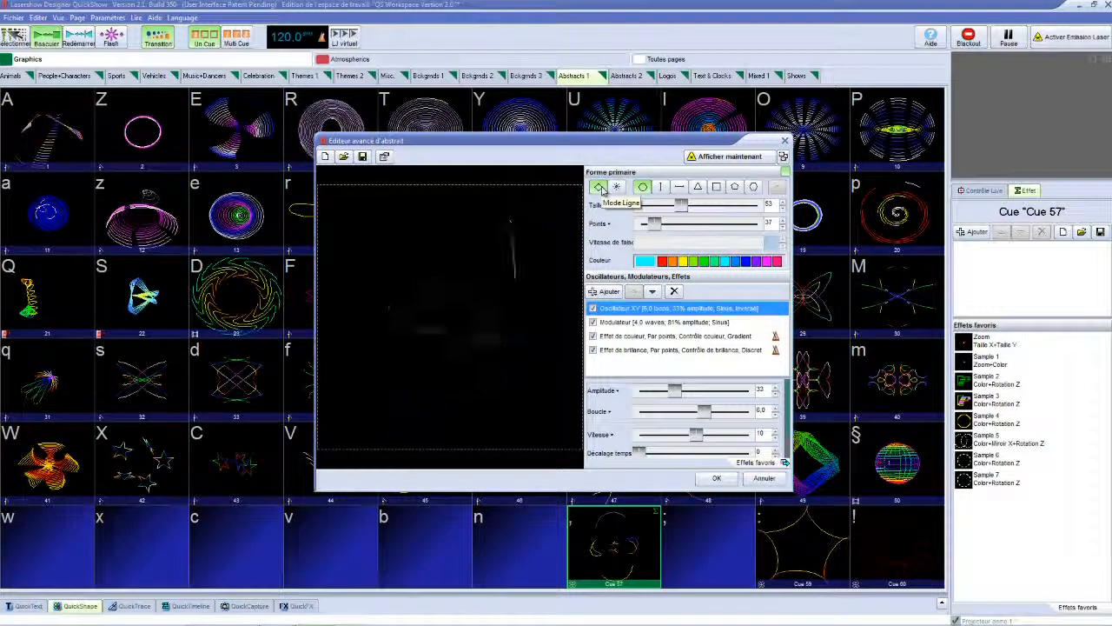
mouse_move(656, 224)
mouse_down()
mouse_move(763, 227)
mouse_move(656, 225)
mouse_up()
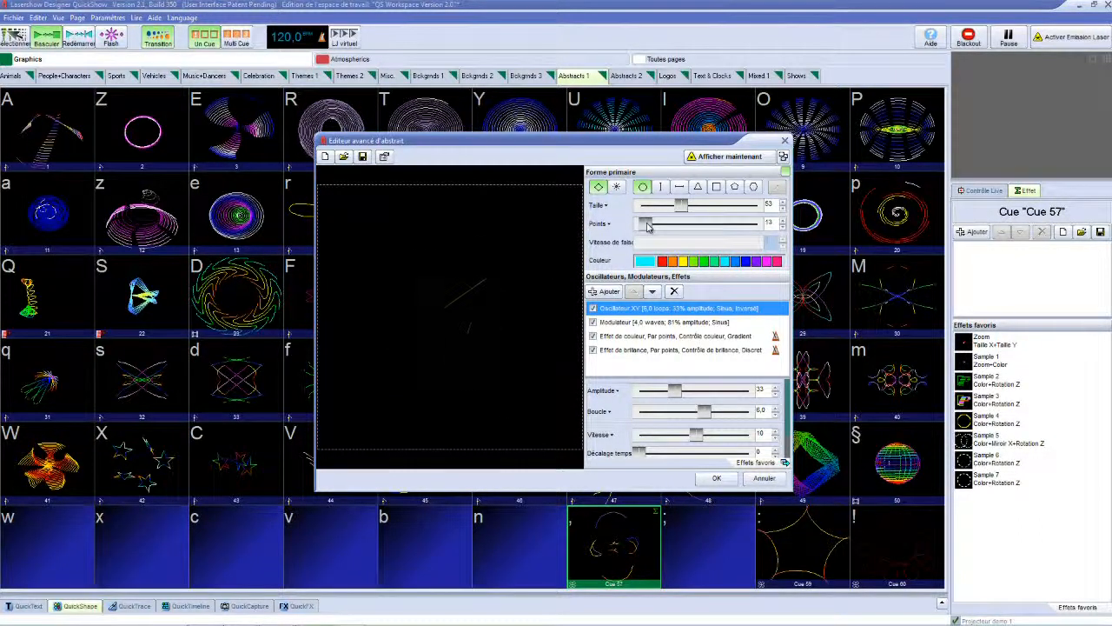
mouse_move(647, 226)
mouse_down()
mouse_move(695, 224)
mouse_move(659, 225)
mouse_up()
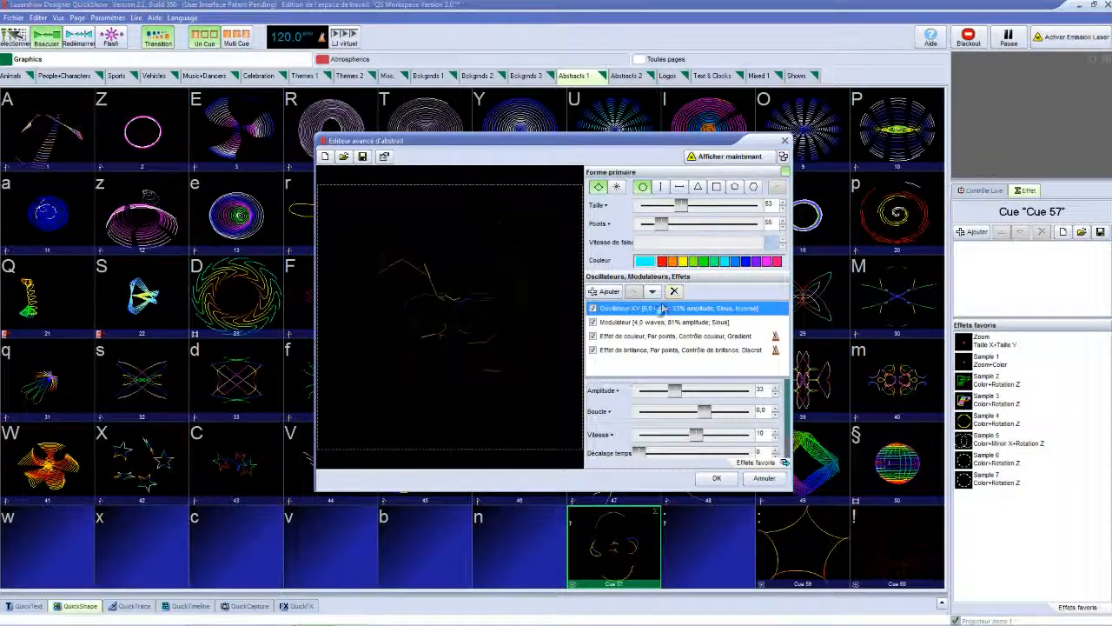
Review the modulator, colour and brightness effects, toggle the last two, and leave only the brightness effect disabled.
click(619, 324)
click(621, 336)
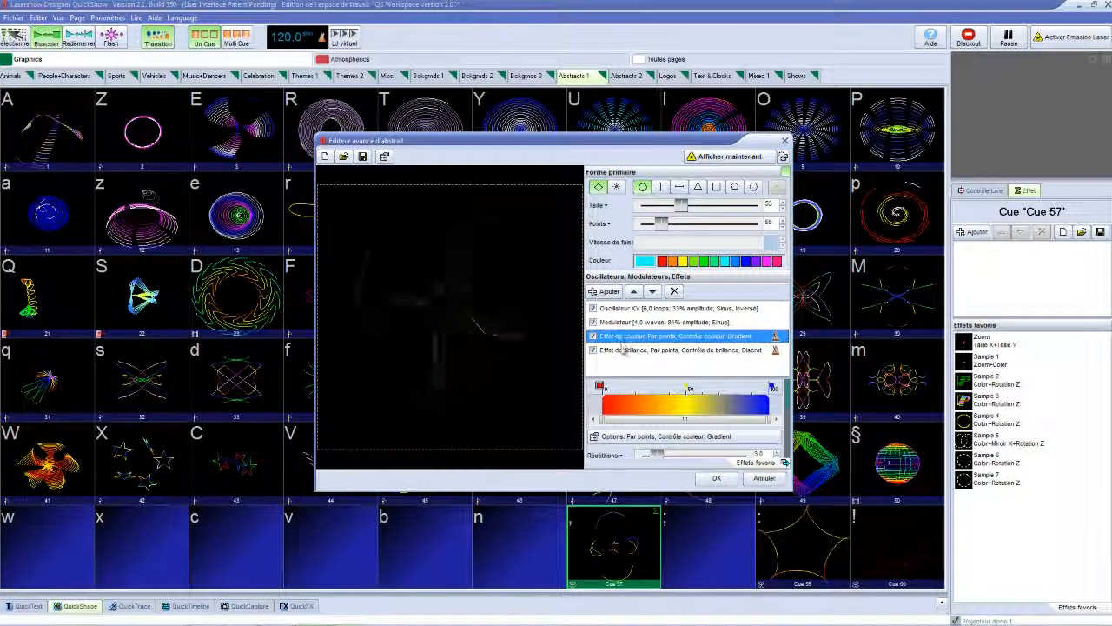
click(622, 350)
click(599, 337)
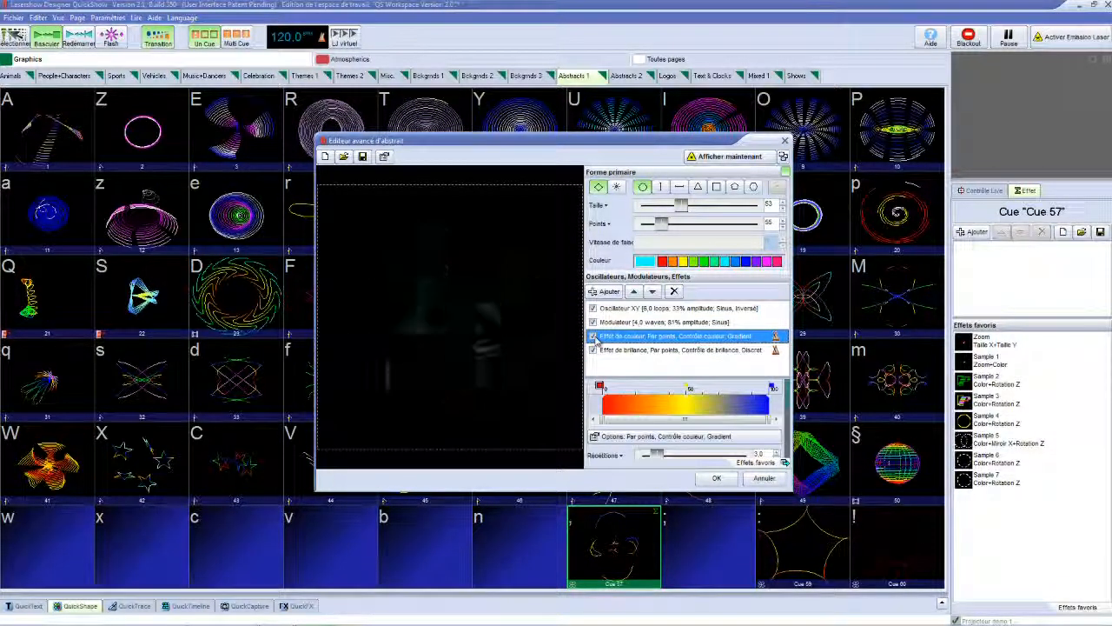
click(593, 338)
click(593, 337)
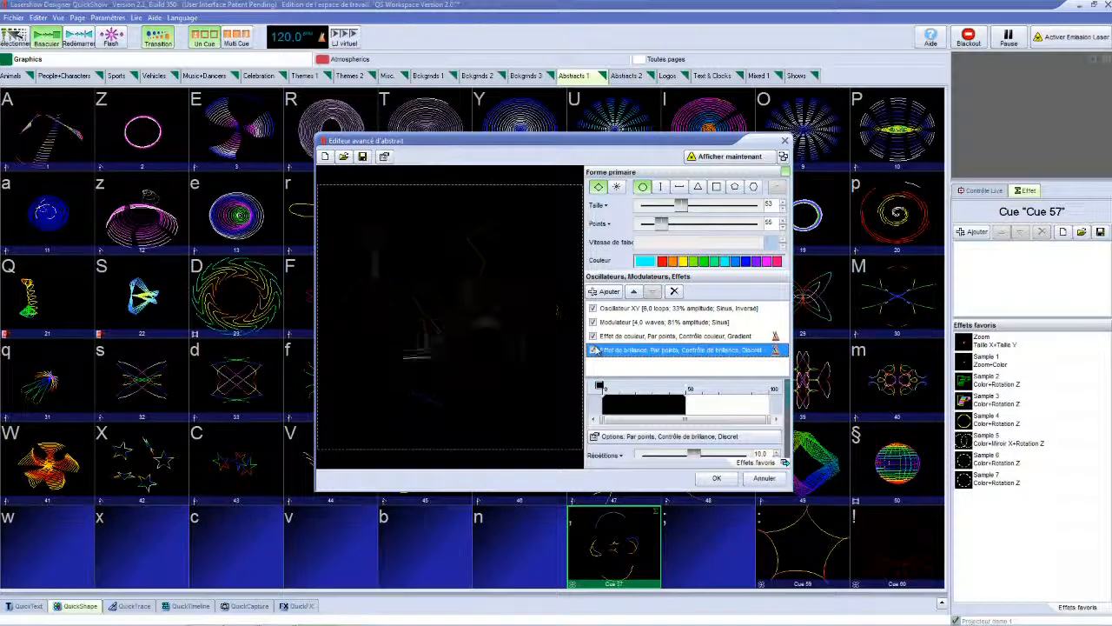
click(592, 337)
click(592, 351)
click(592, 338)
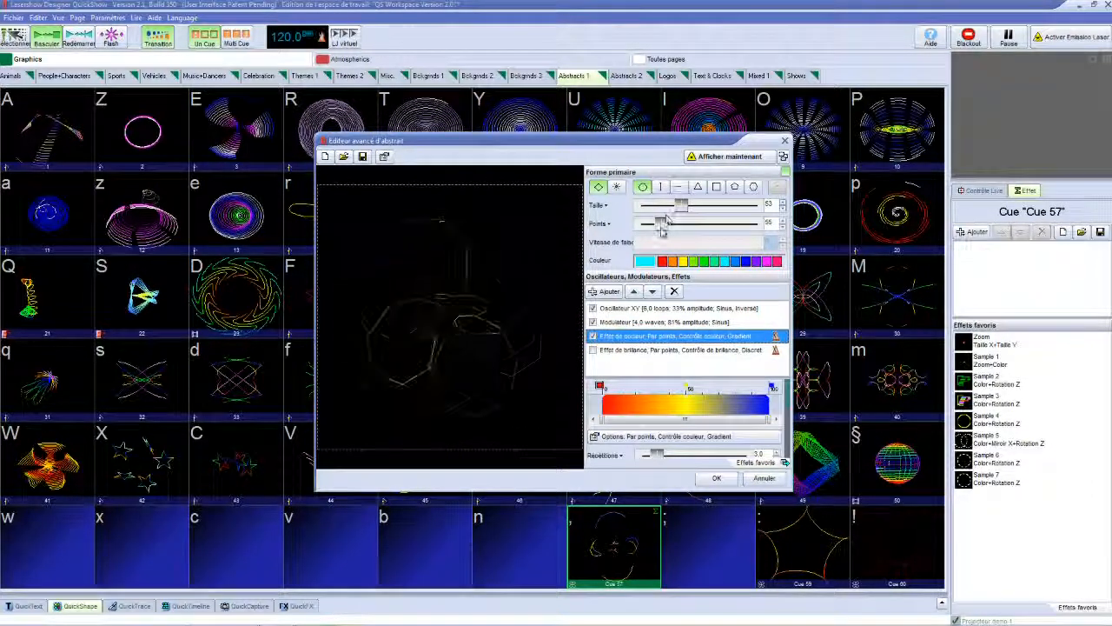
Set the shape's points to 240 and the colour effect's speed option to Ping-Pong (normal).
drag(677, 227, 696, 229)
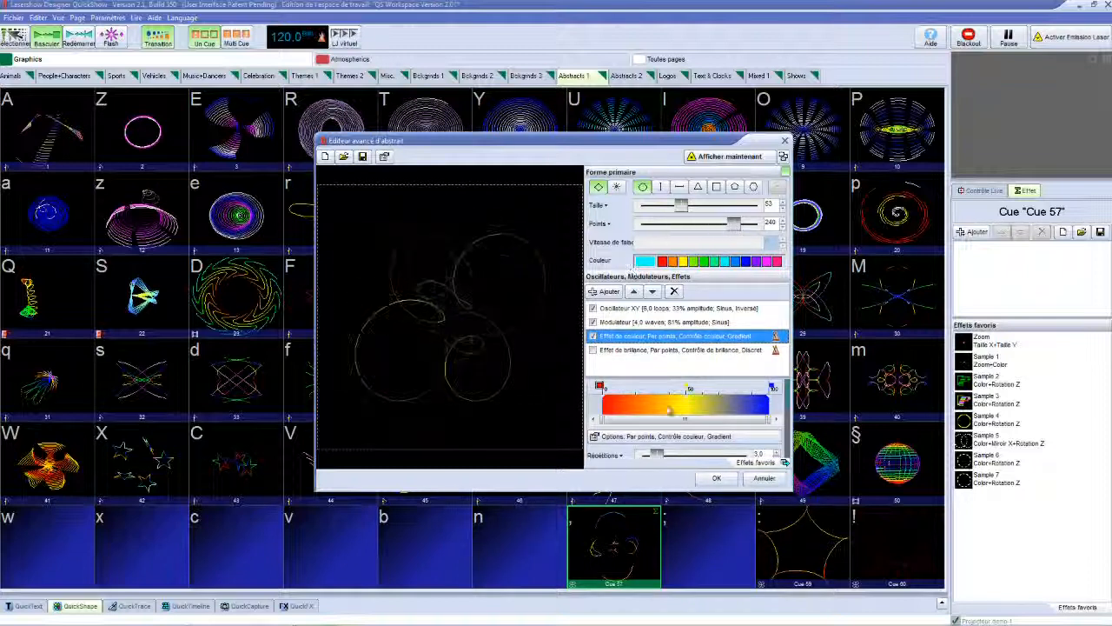
scroll(772, 391, down, 5)
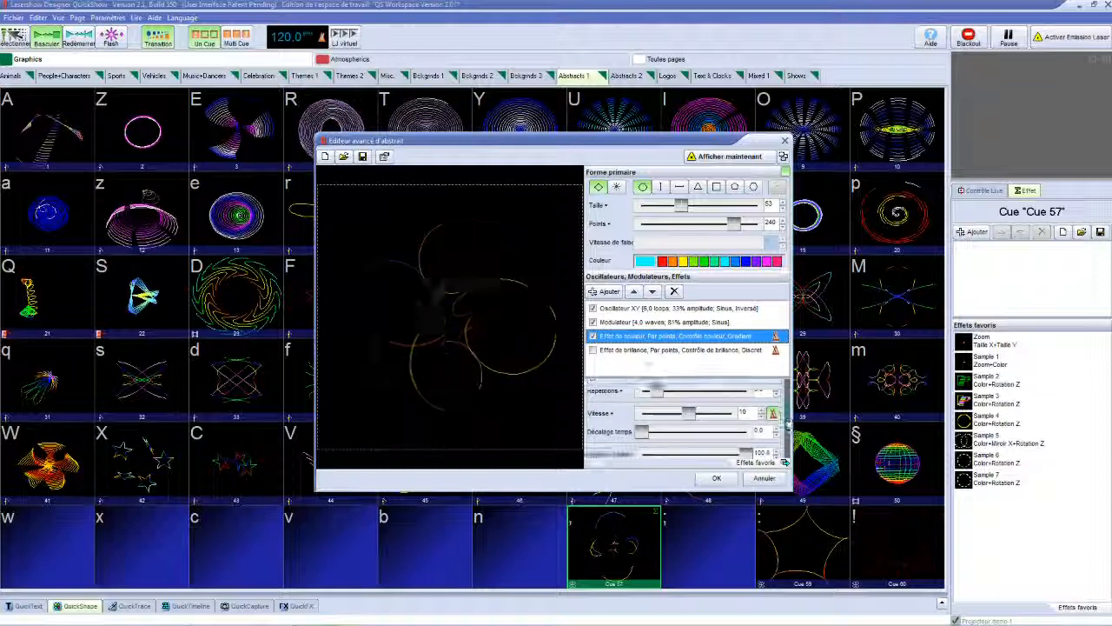
scroll(785, 460, down, 5)
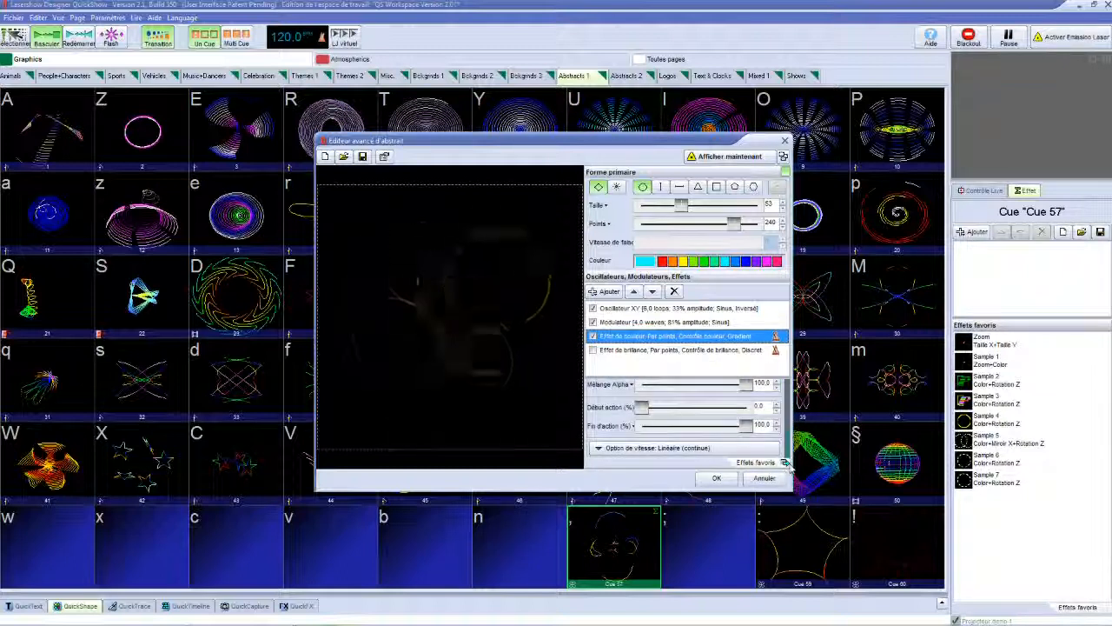
click(652, 448)
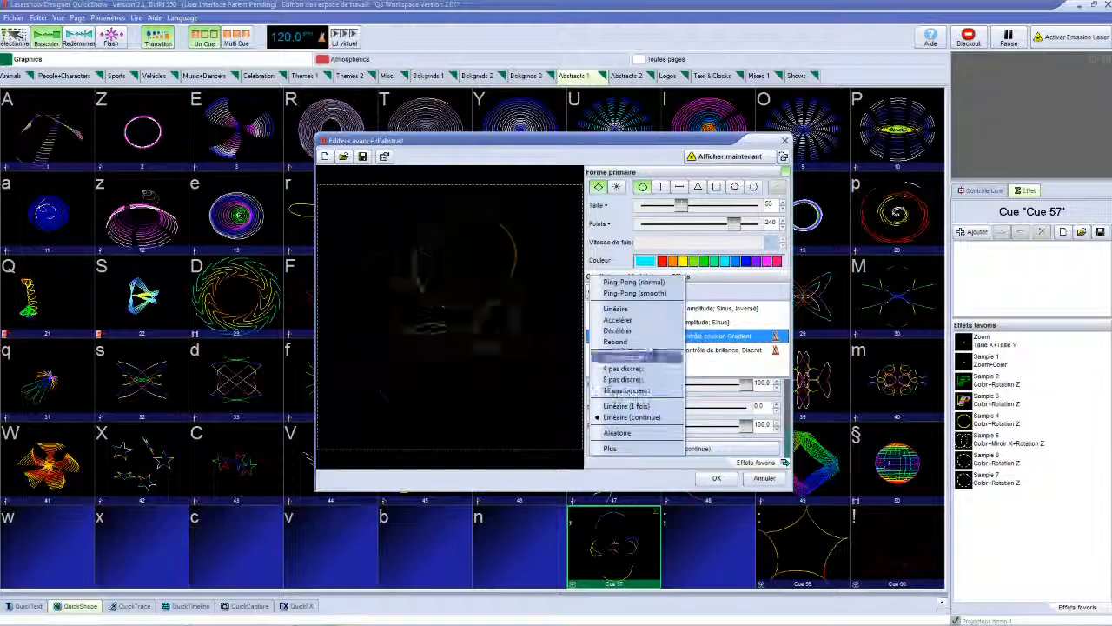
click(647, 283)
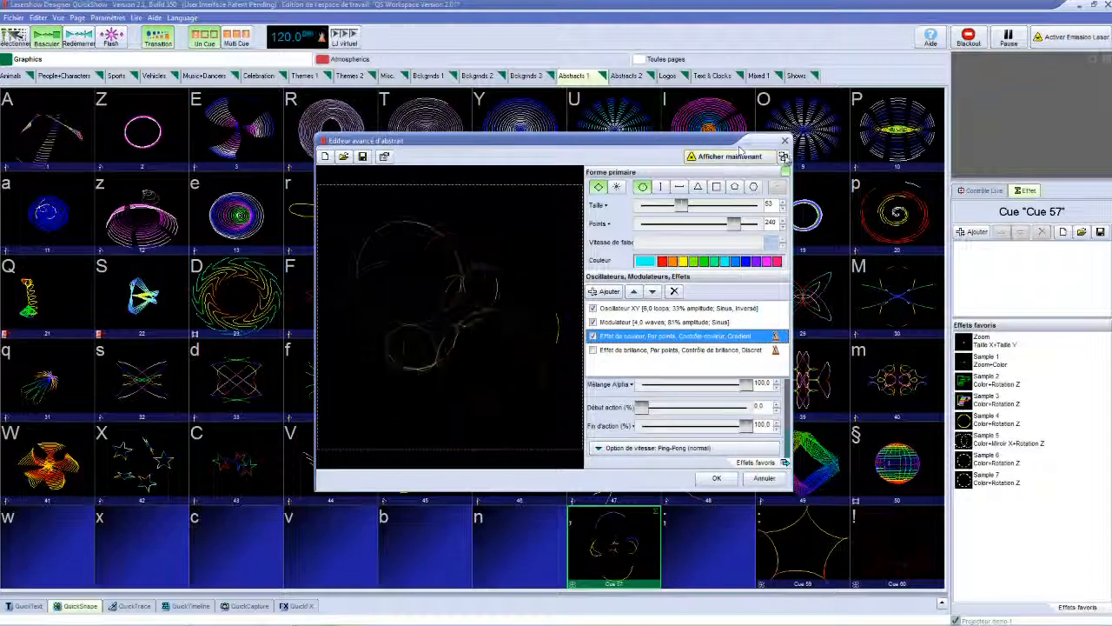
Check the available projection zones, display the edited abstract live, and close the editor keeping the changes to cue 57.
click(783, 156)
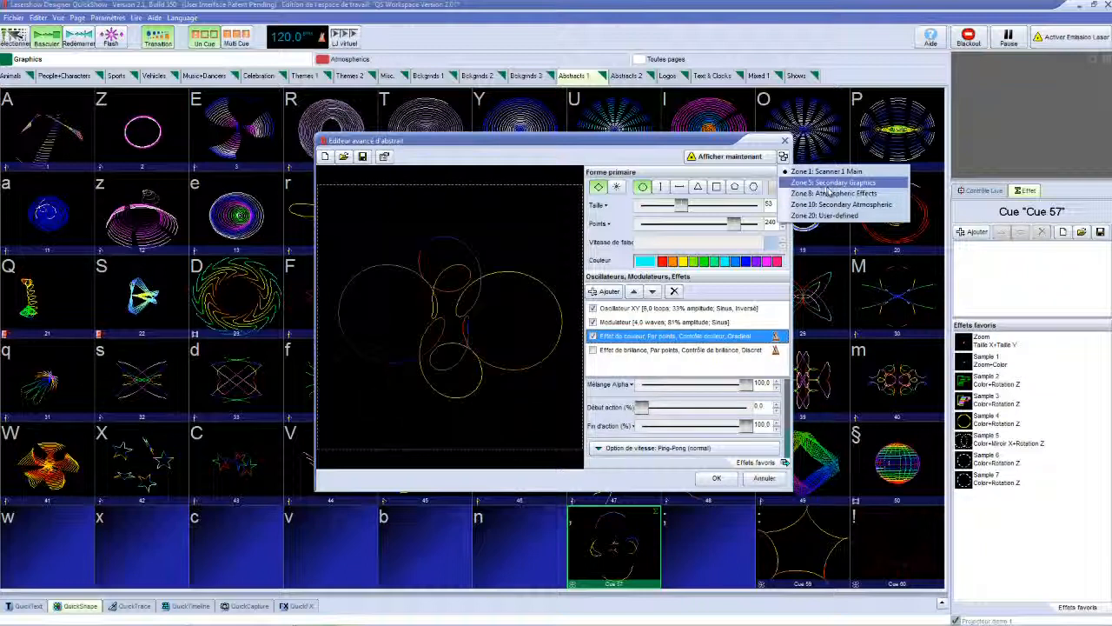
click(708, 174)
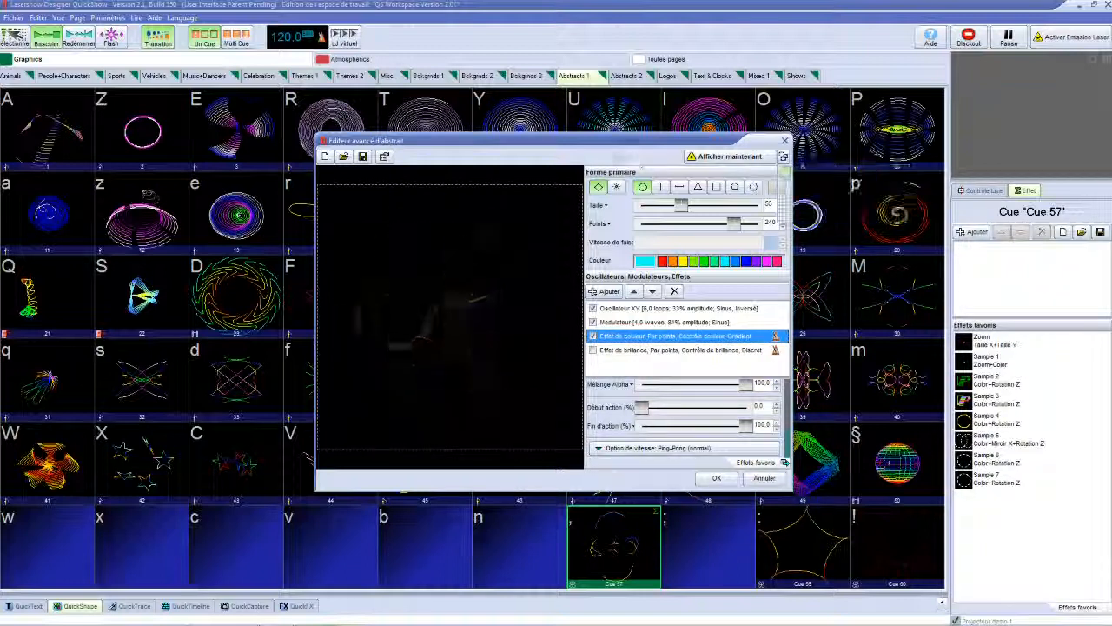
click(706, 162)
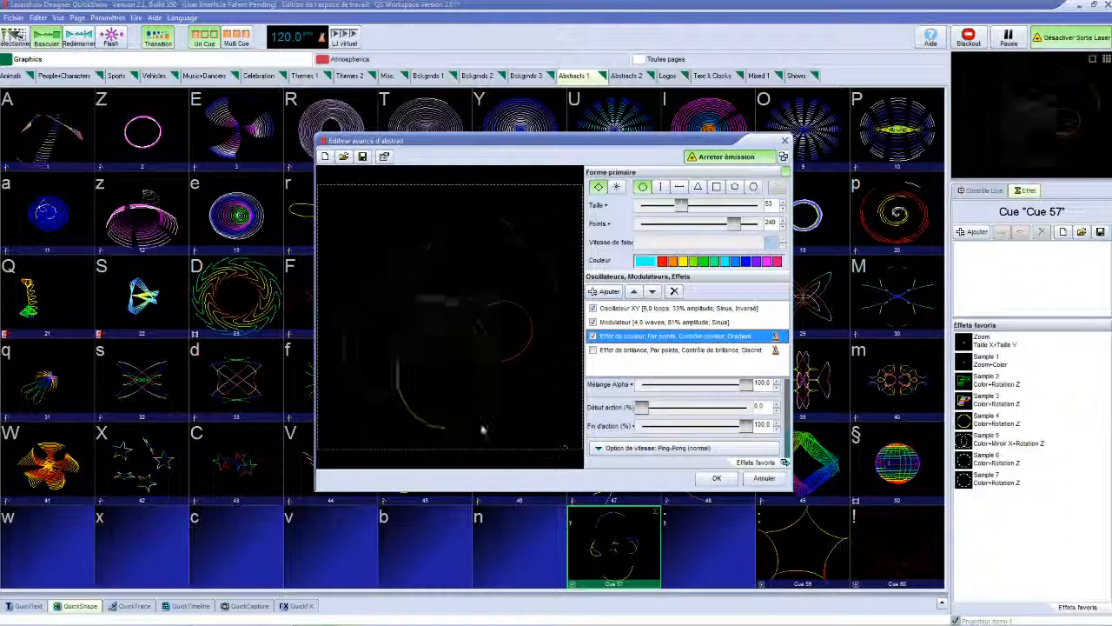
key(Escape)
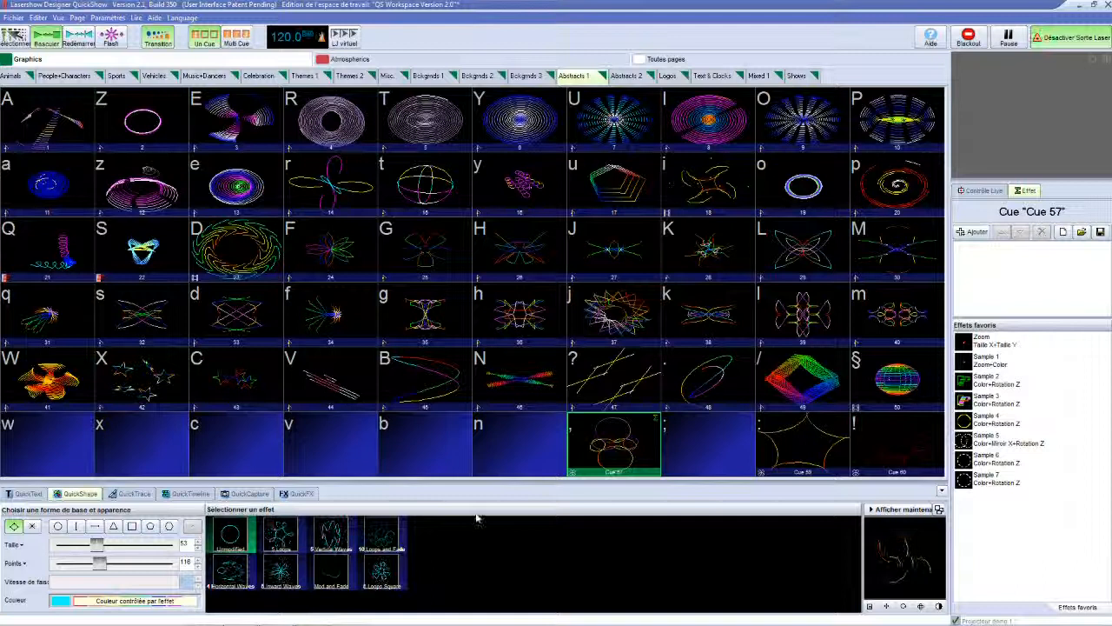
Edit the 5 Vertical Waves effect in QuickShape and set its Y oscillator to 3.0 waves.
click(328, 539)
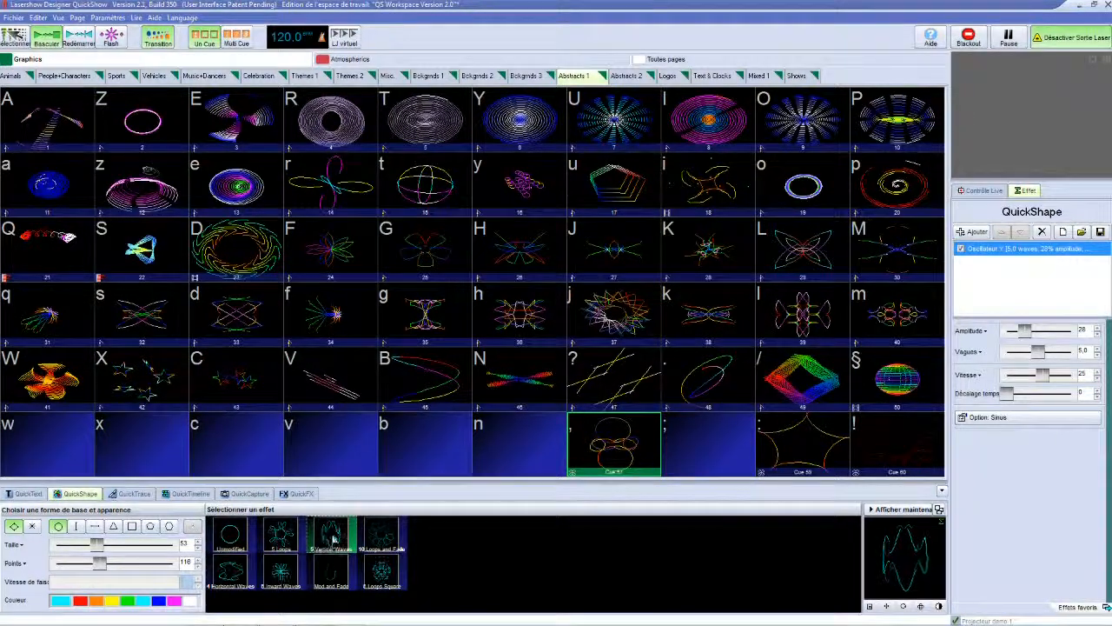
right_click(333, 537)
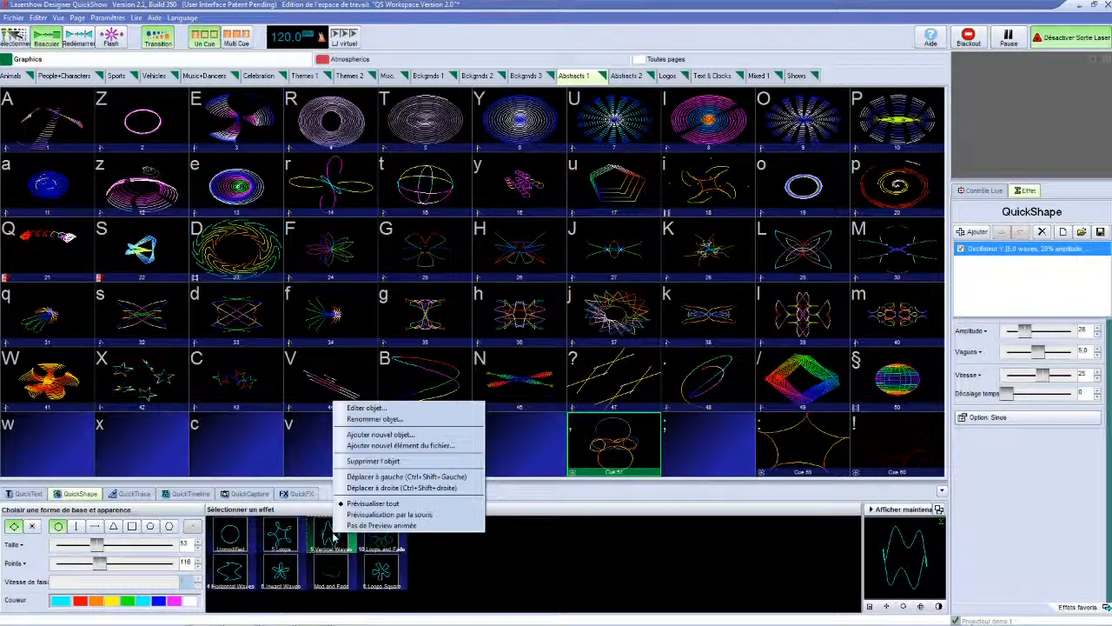
click(366, 420)
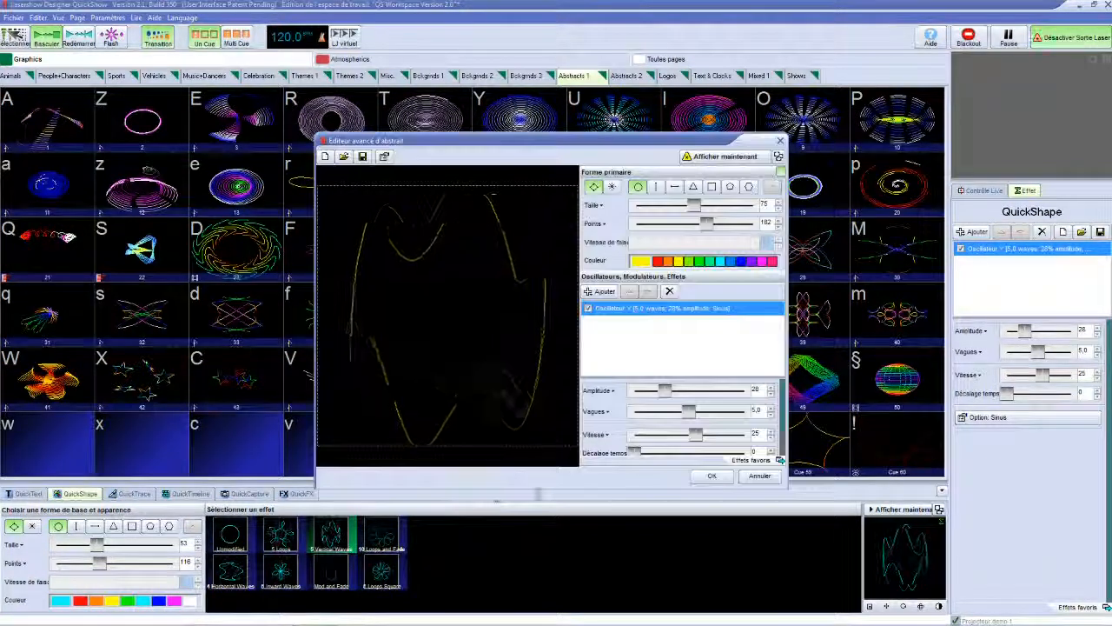
click(768, 414)
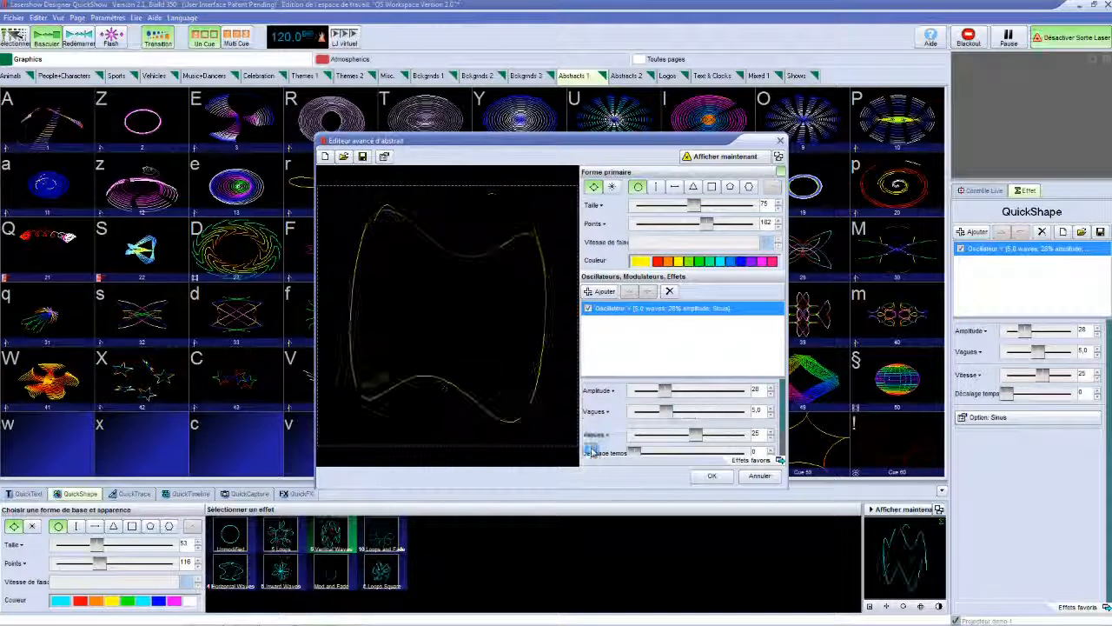
click(712, 475)
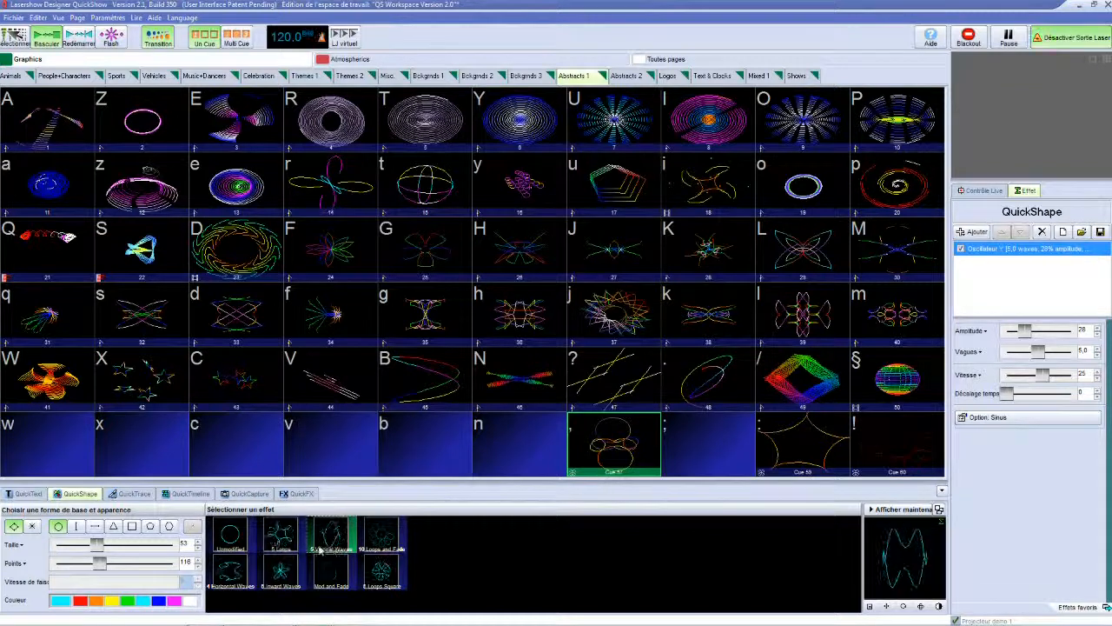
Rename the edited waves effect to 3 Vertical Waves, and preview the effects on a pentagon base shape before restoring the circle.
right_click(332, 415)
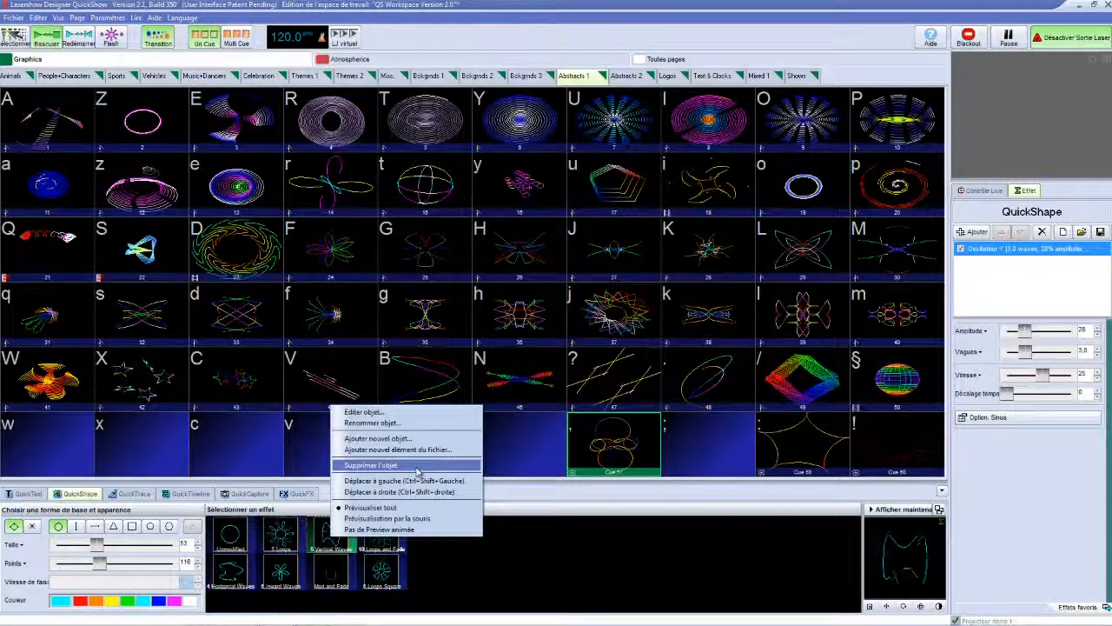
click(408, 423)
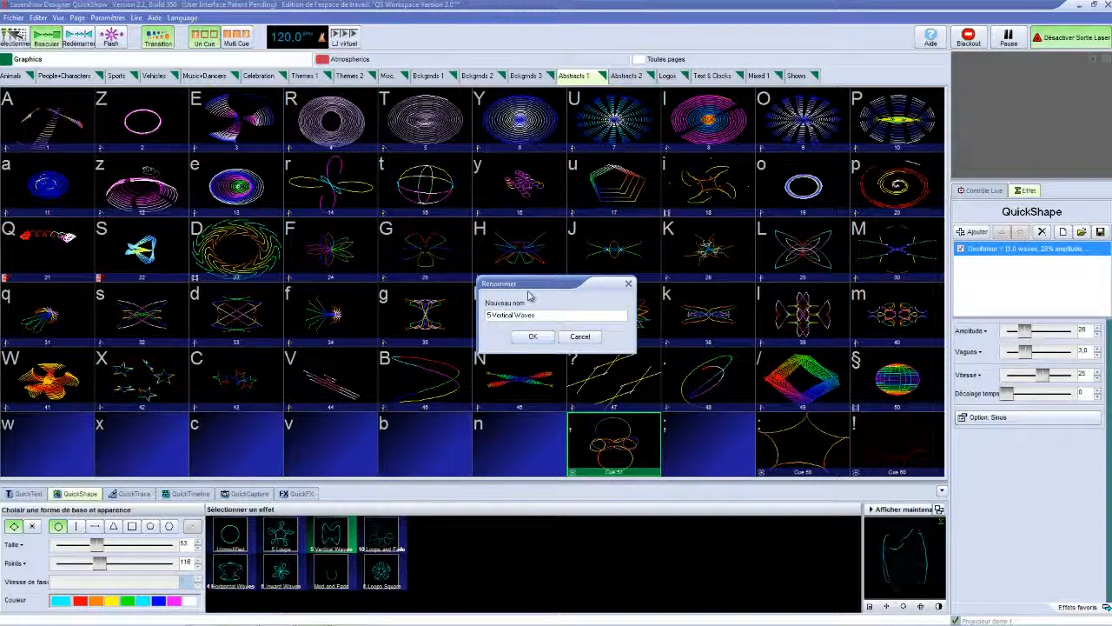
click(532, 336)
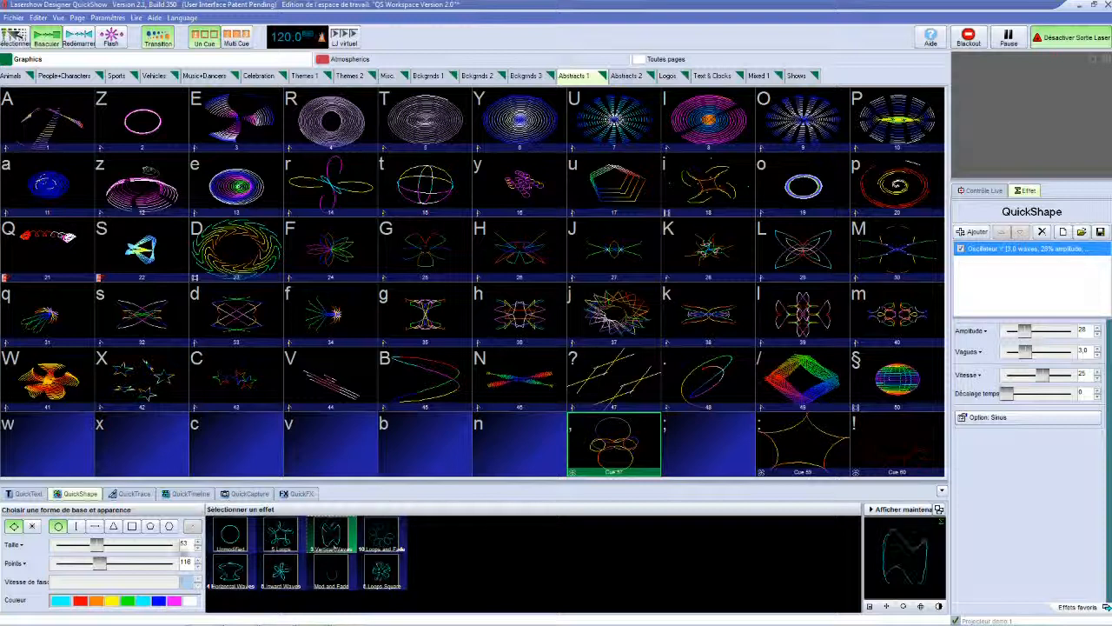
click(113, 528)
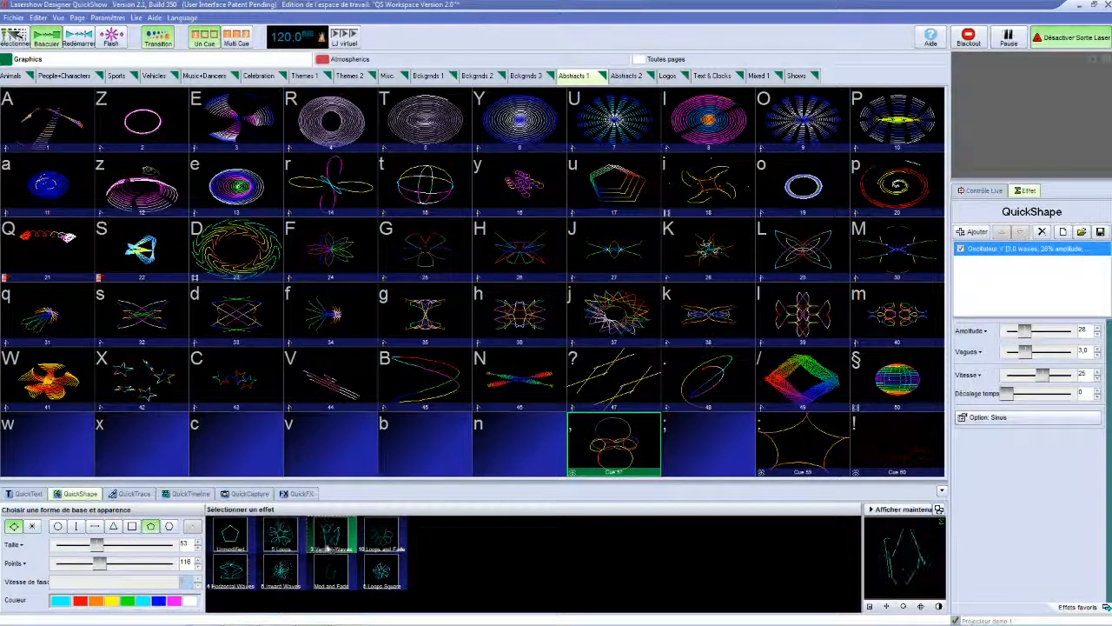
click(57, 526)
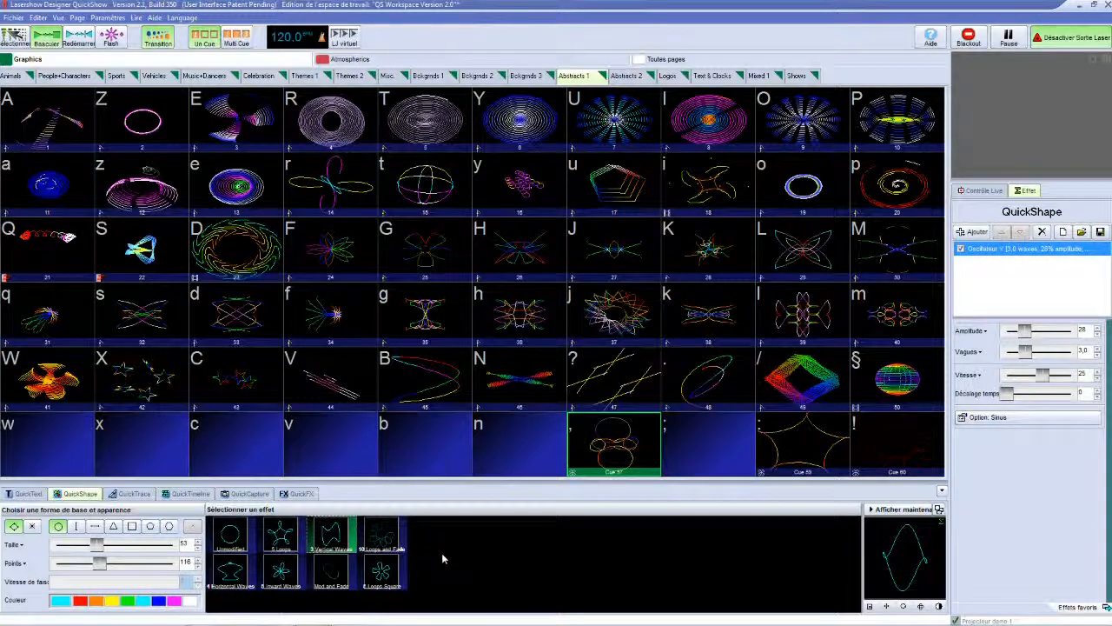
Create a new effect object from the Loops Square preset and add a second modulator and an XY oscillator to it.
right_click(393, 575)
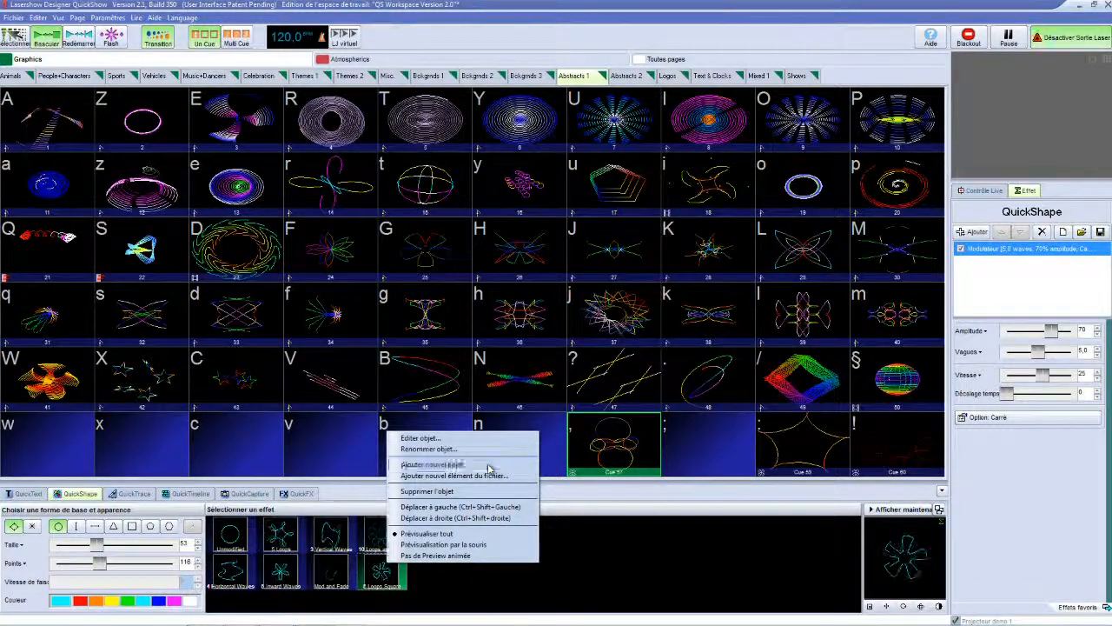
click(489, 467)
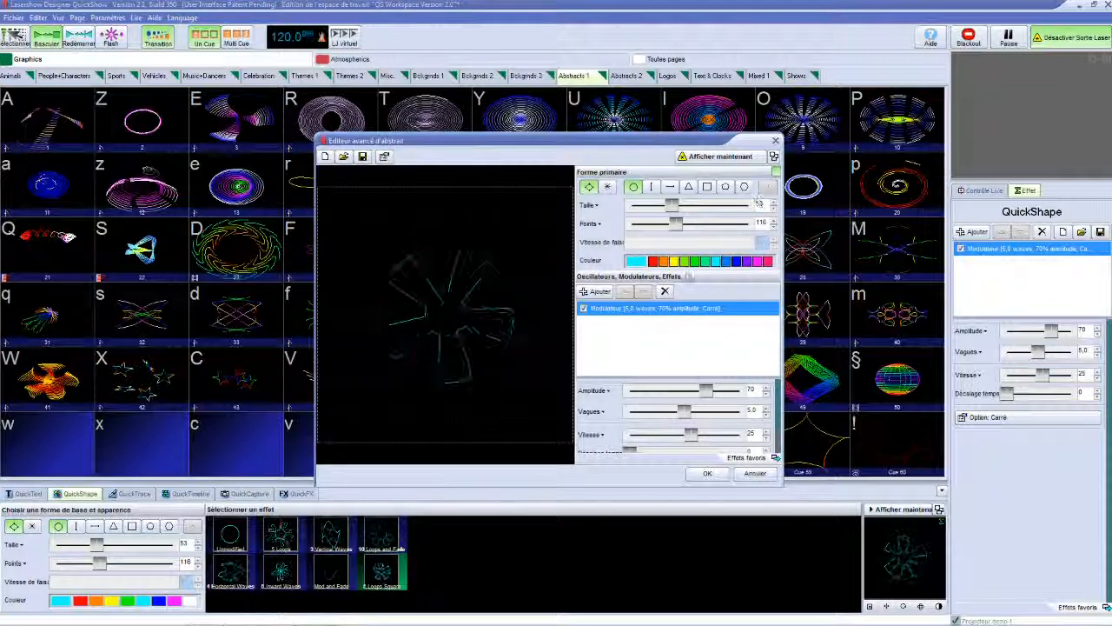
click(599, 291)
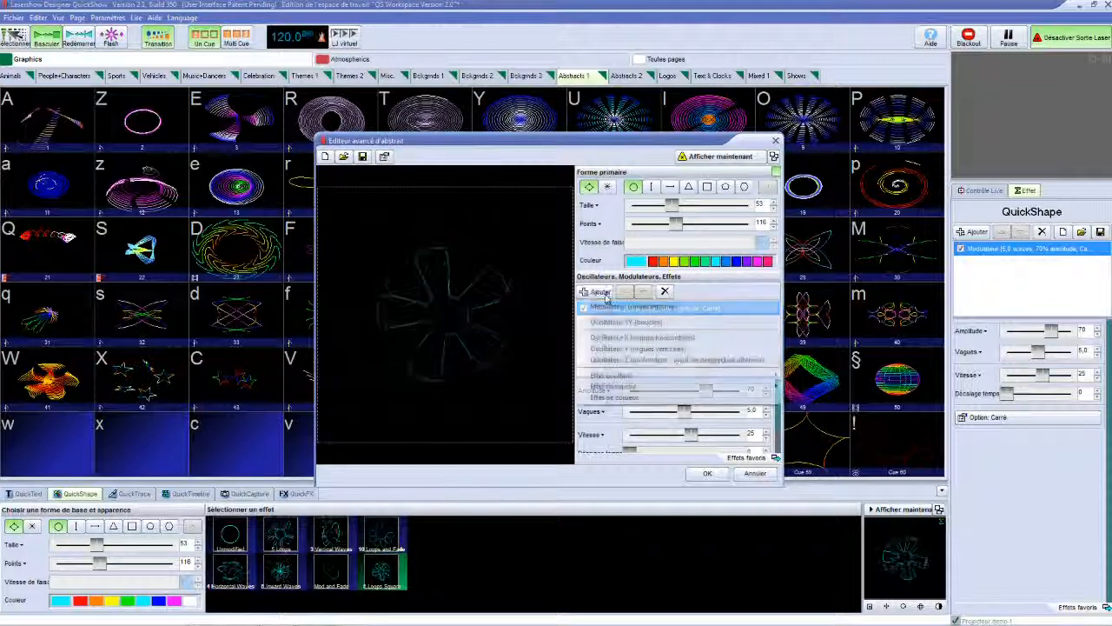
click(606, 304)
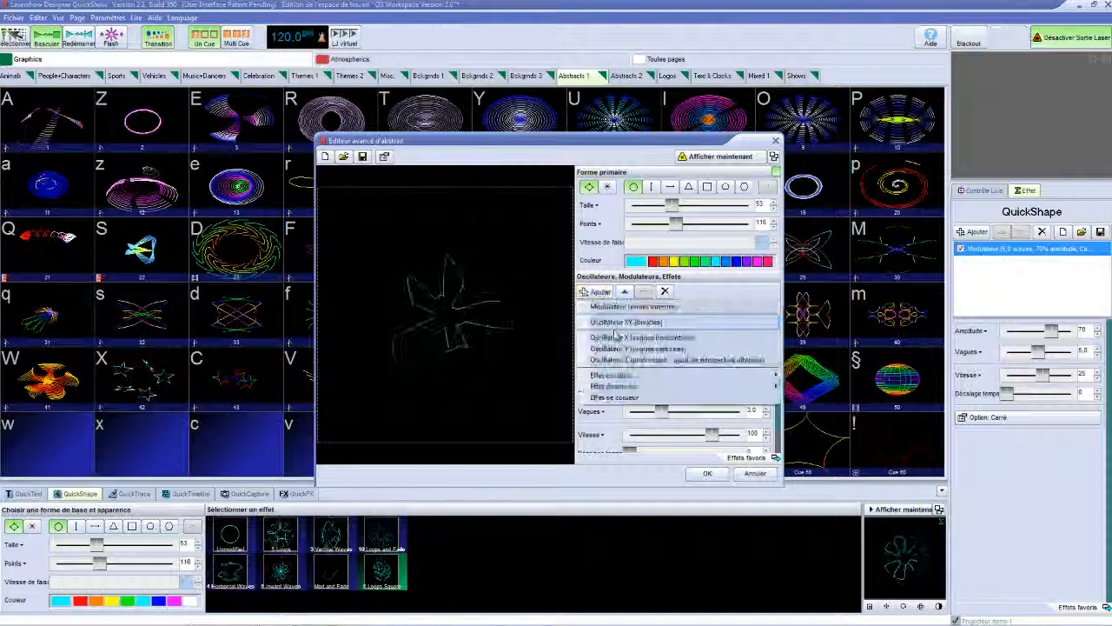
click(629, 337)
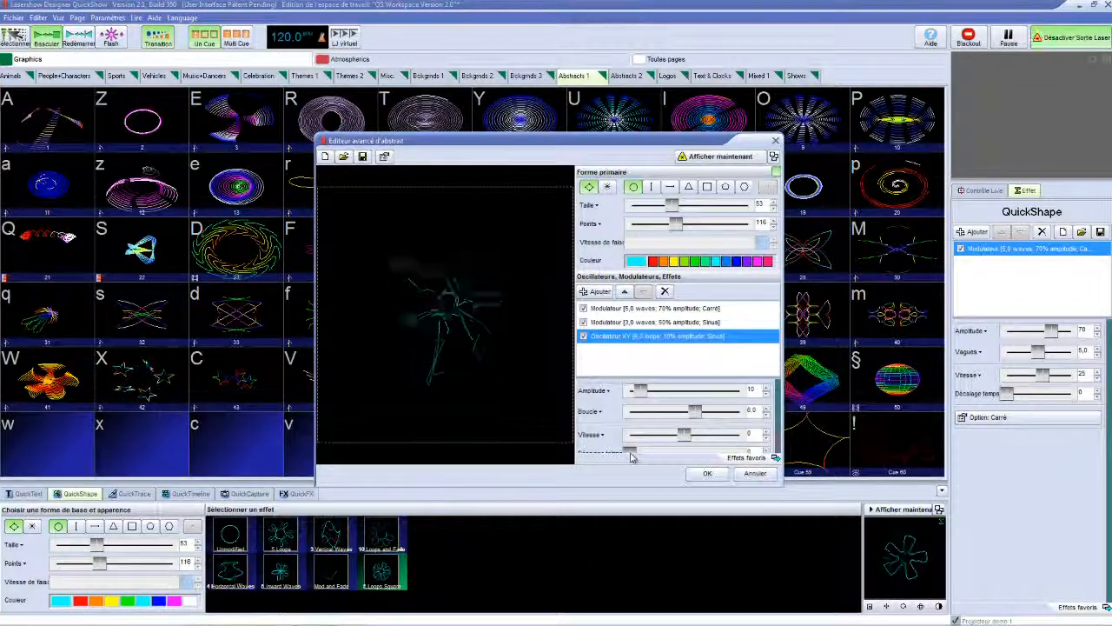
Set the XY oscillator's waveform option to Triangle and the primary shape's points to 121.
drag(777, 393, 777, 440)
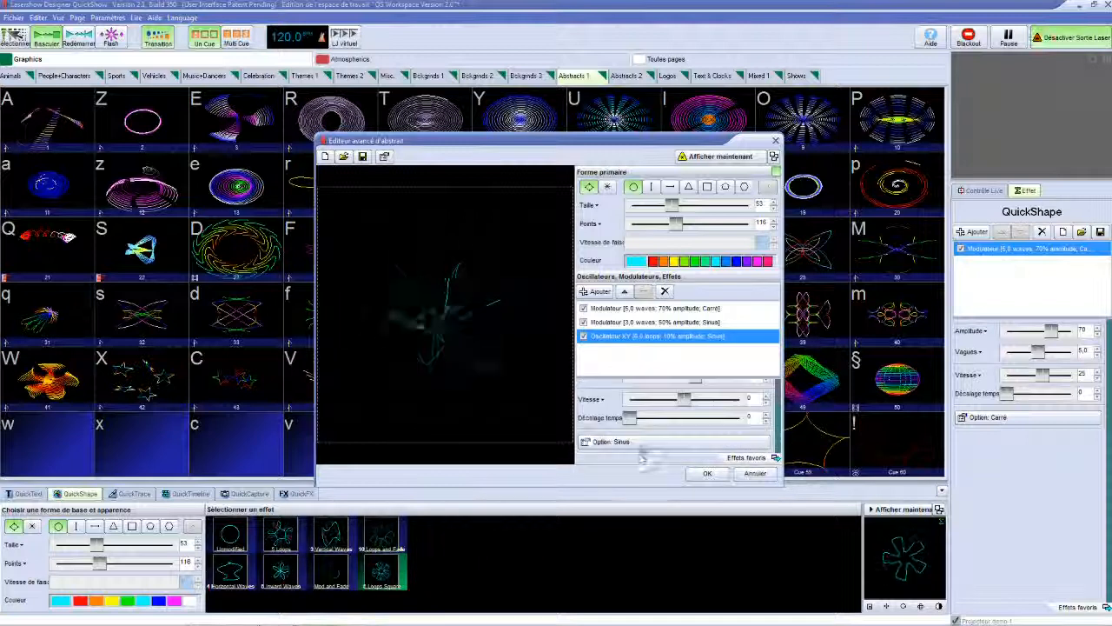
click(612, 441)
click(621, 467)
mouse_move(676, 223)
mouse_down()
mouse_move(759, 225)
mouse_move(678, 224)
mouse_up()
Add an oscillating Position Z effect running from 53 to -96 over 16.0 beats.
click(596, 291)
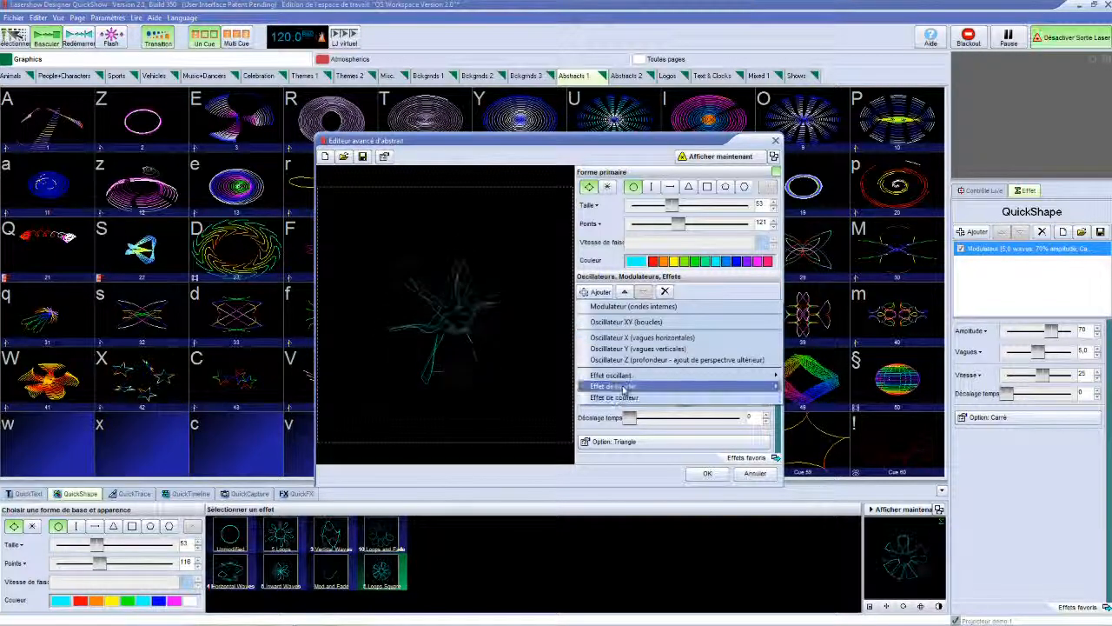
mouse_move(630, 379)
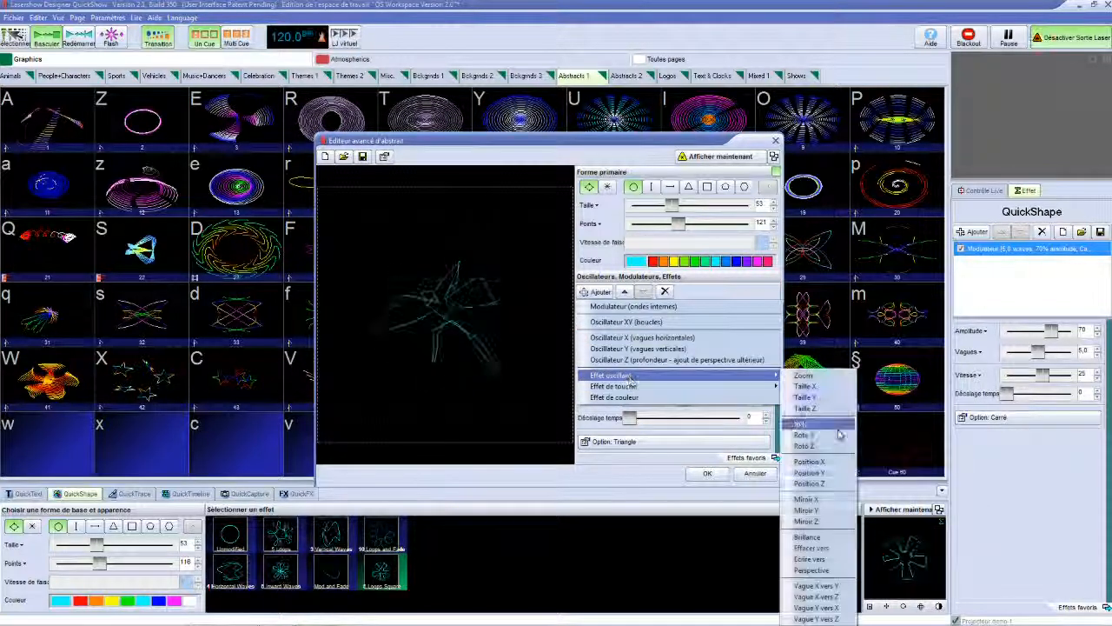
click(828, 485)
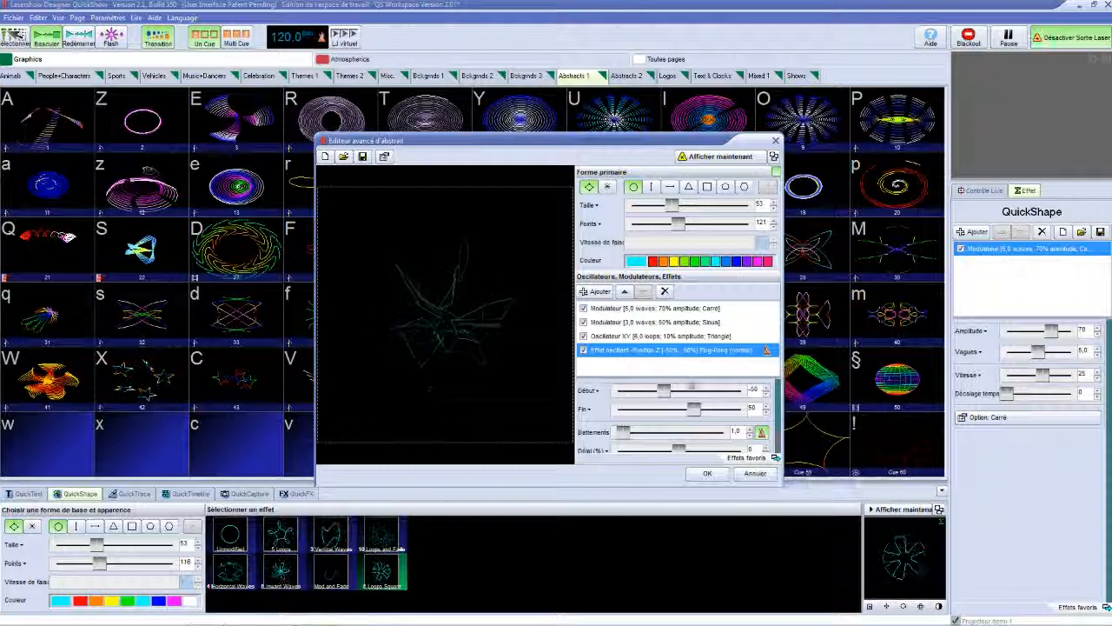
drag(663, 390, 733, 439)
click(648, 432)
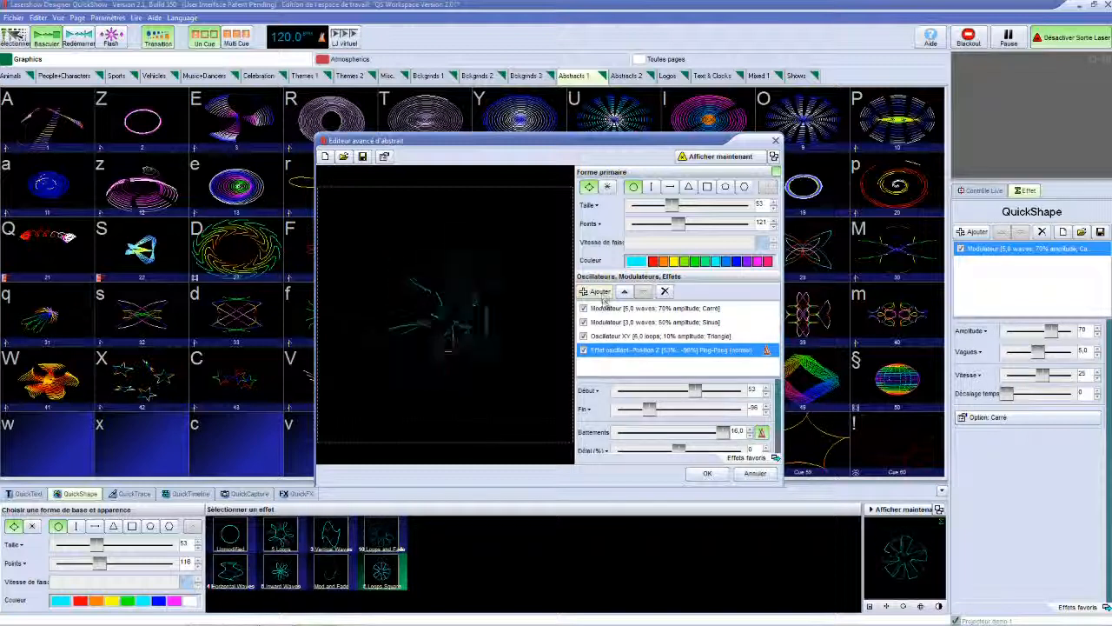
Add a Y oscillator for vertical waves and save the new effect to the QuickShape preset list.
click(600, 293)
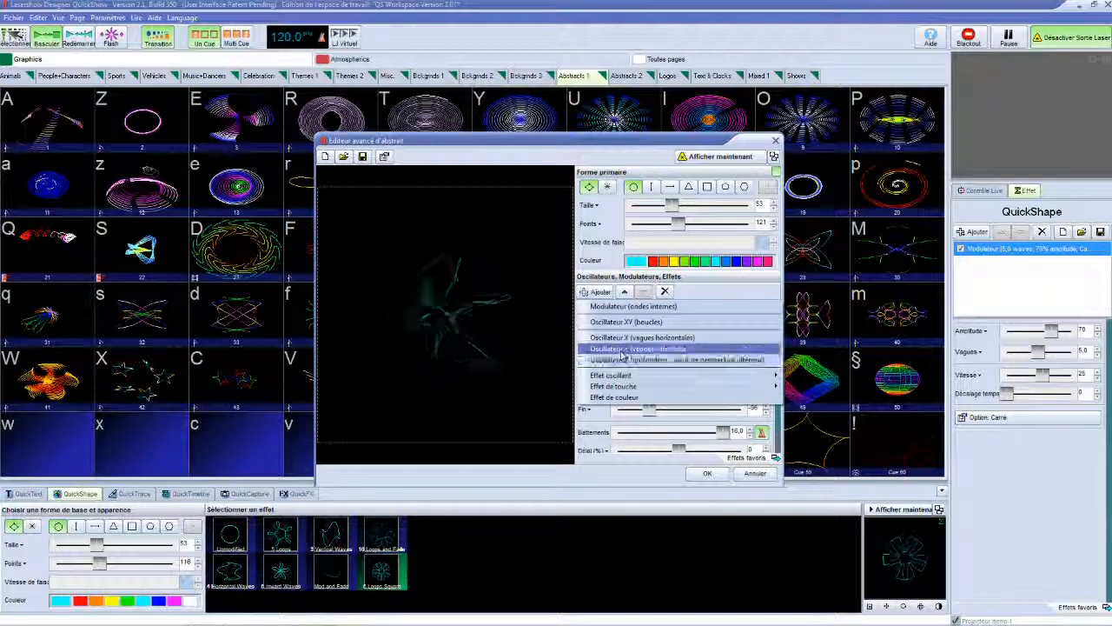
click(622, 349)
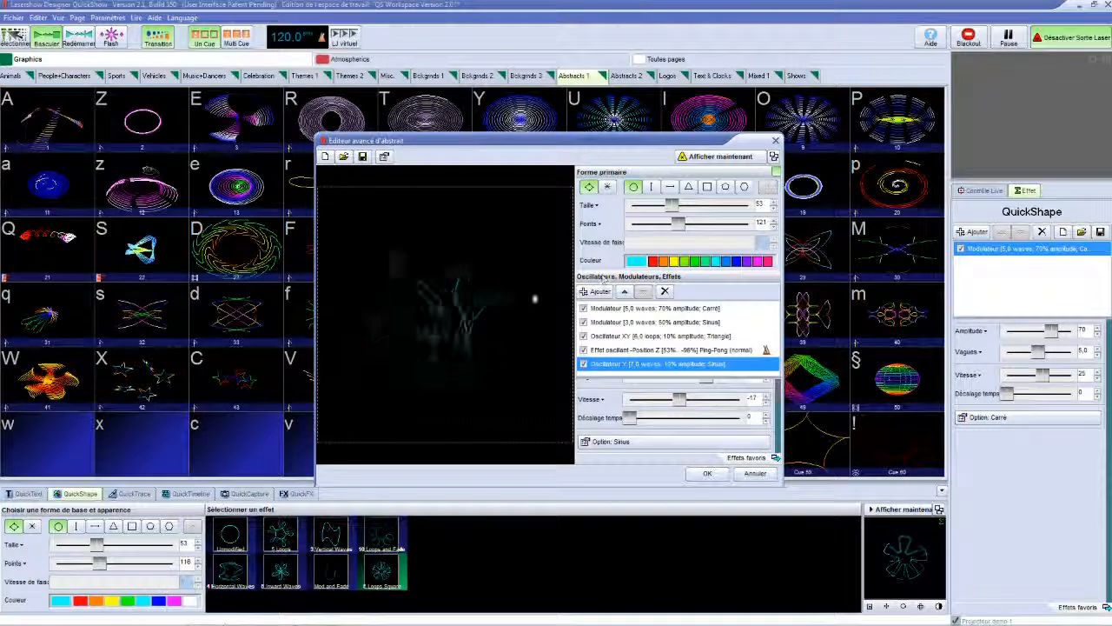
click(707, 476)
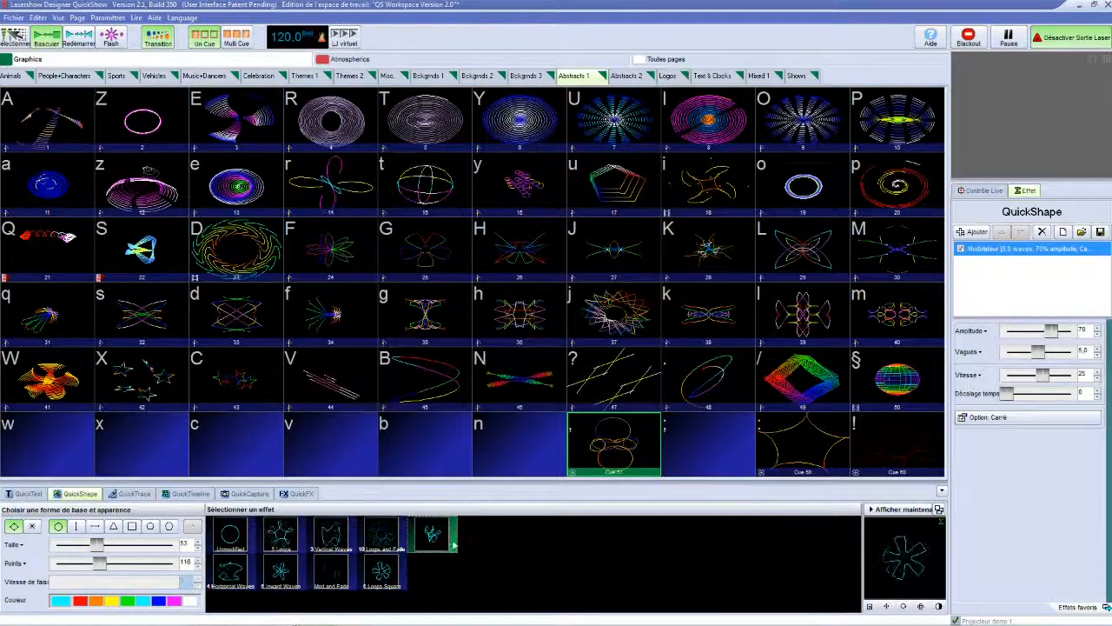
Rename the newly added effect as bazard.
right_click(454, 543)
click(488, 426)
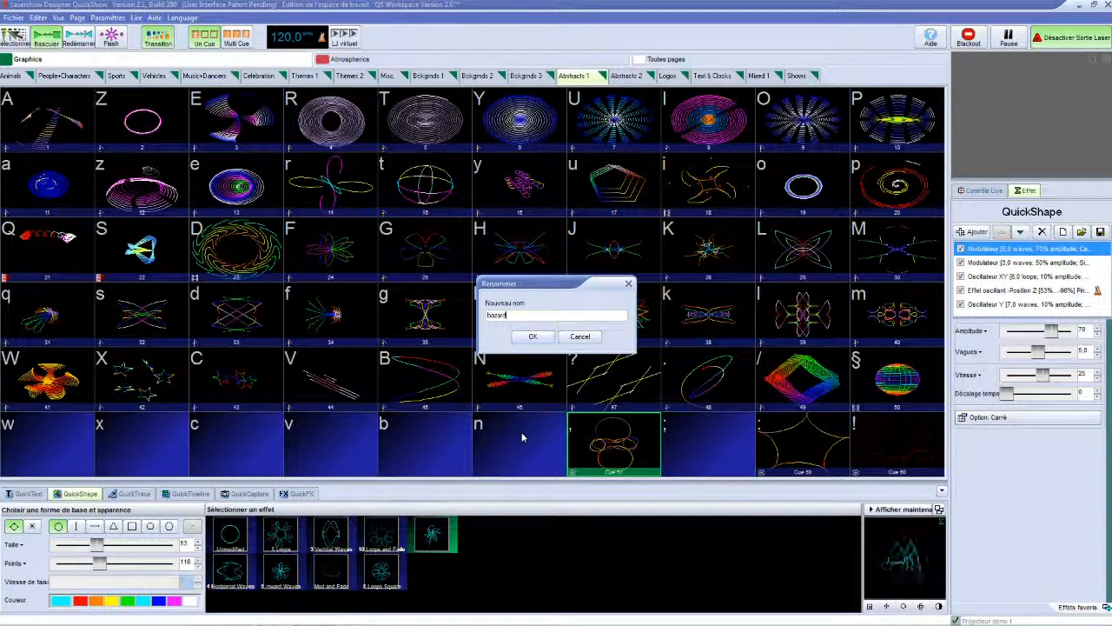
key(Return)
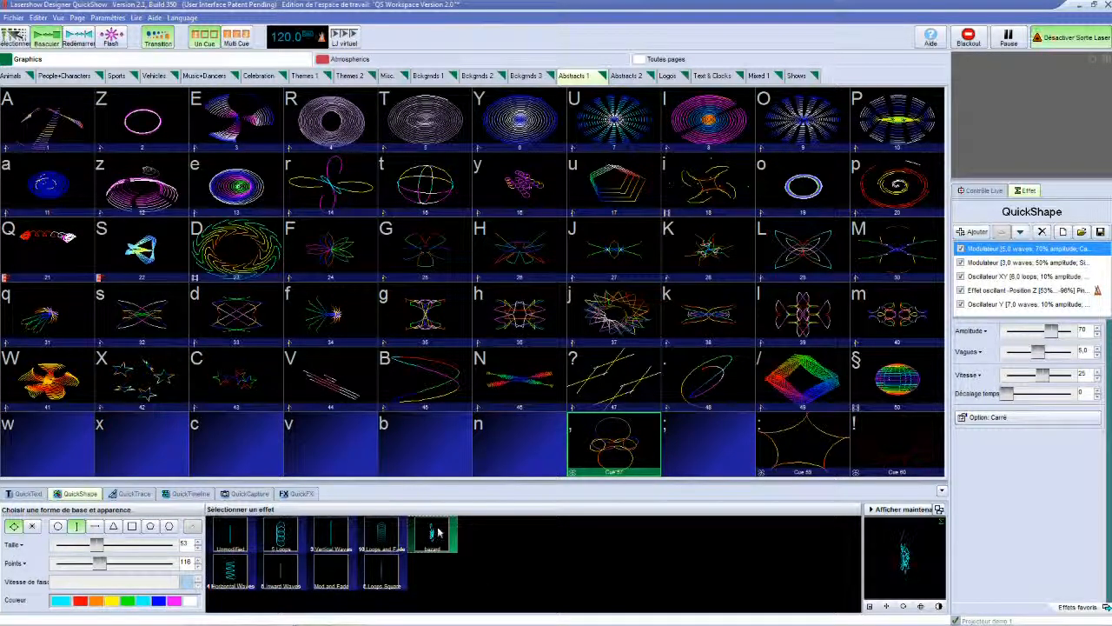
Display the bazard effect live and try it on the triangle, square, pentagon, hexagon and horizontal line base shapes.
click(897, 509)
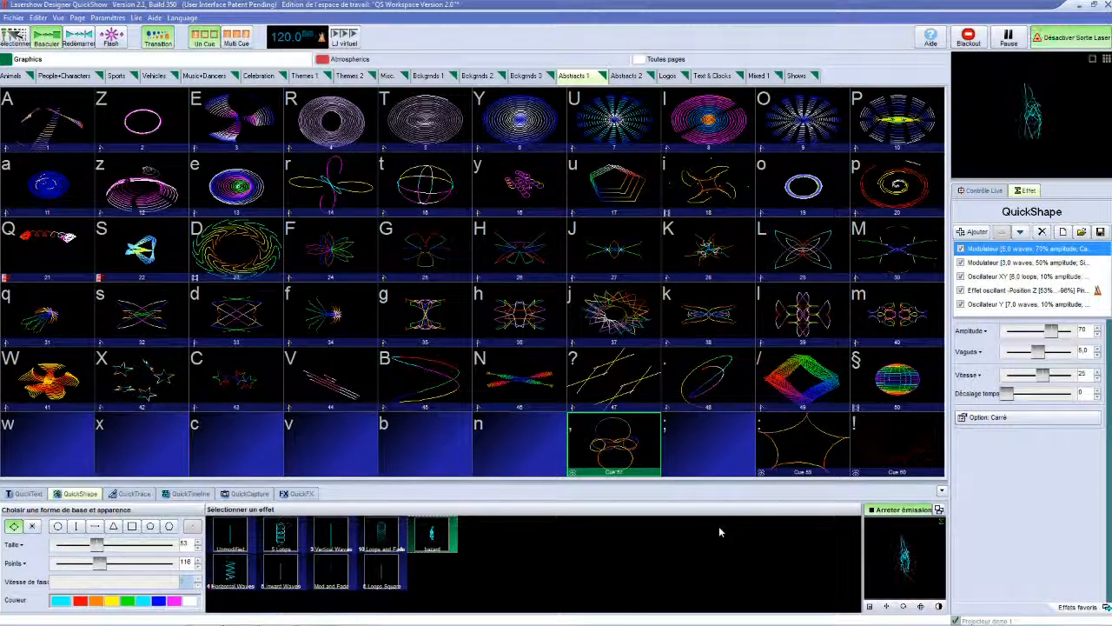
click(112, 528)
click(133, 528)
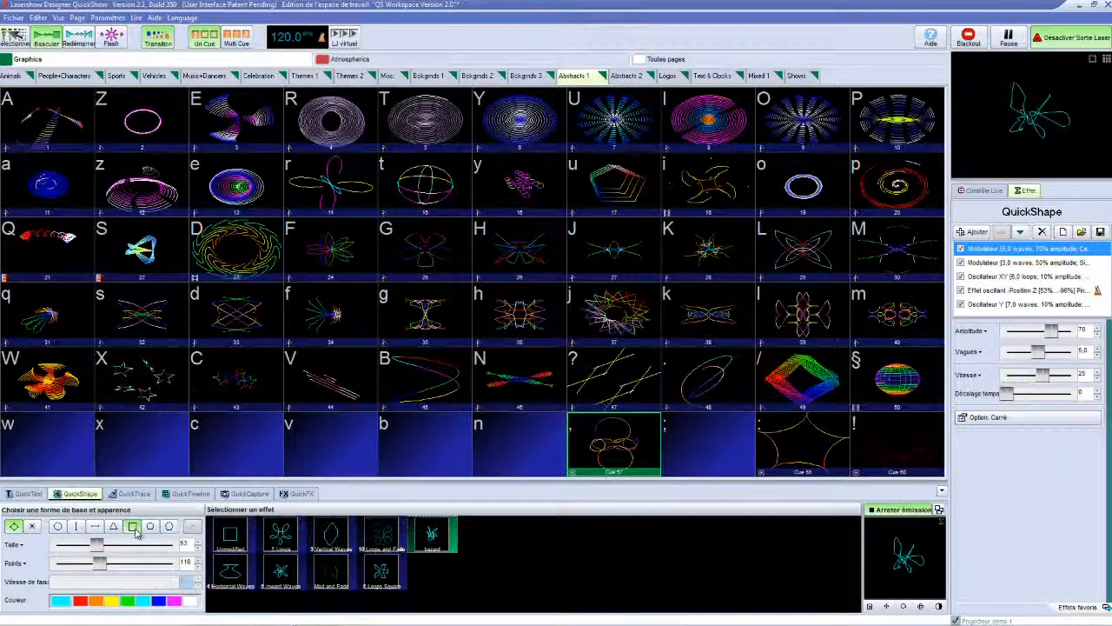
click(155, 528)
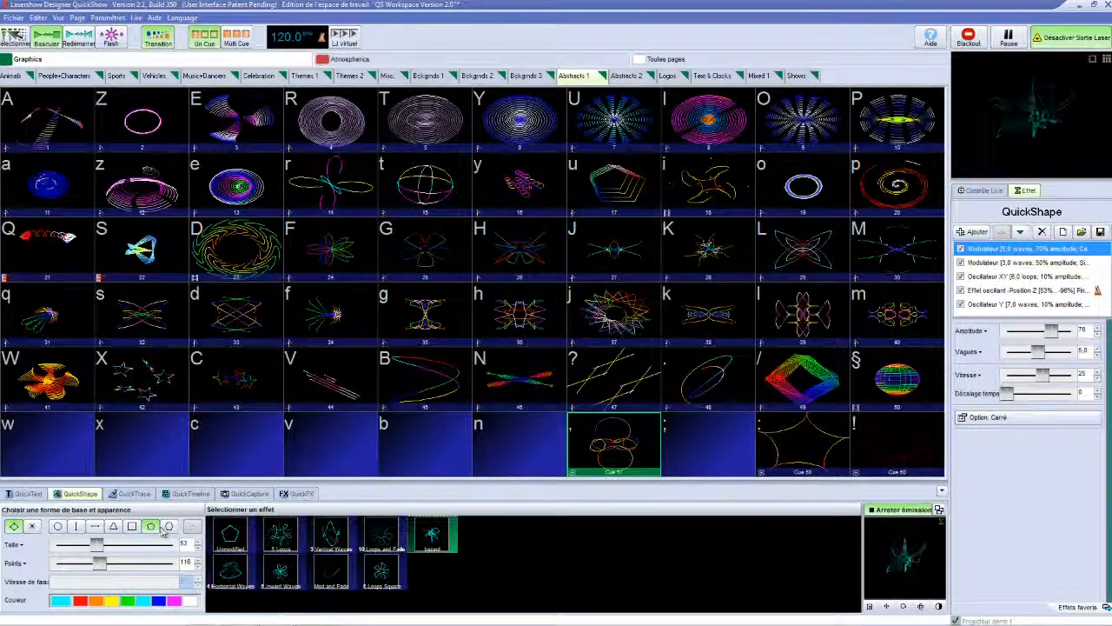
click(170, 527)
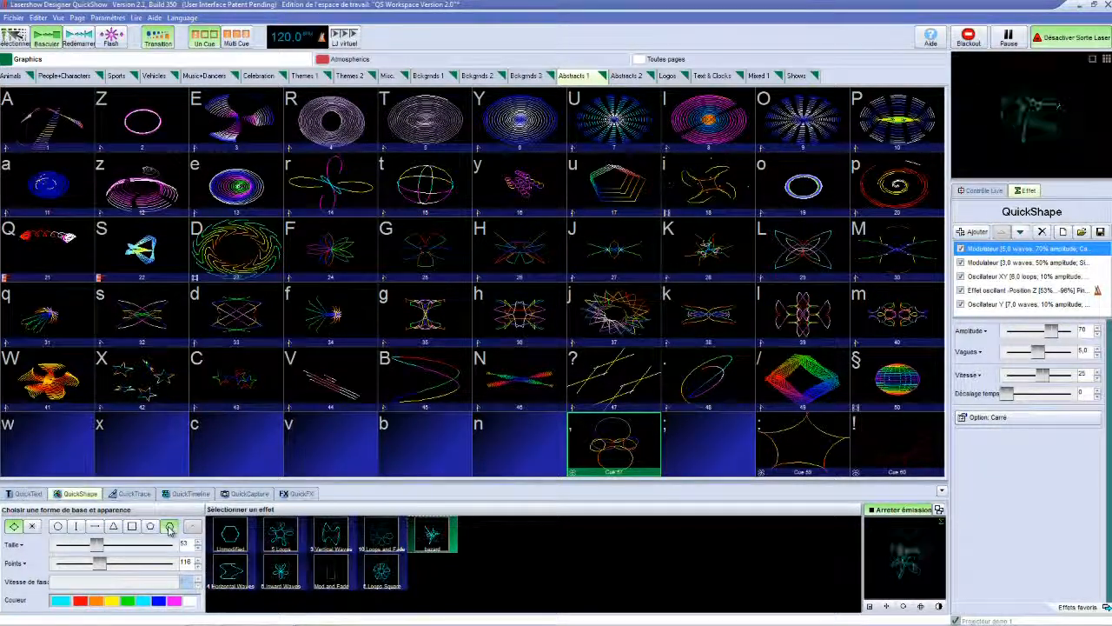
click(150, 527)
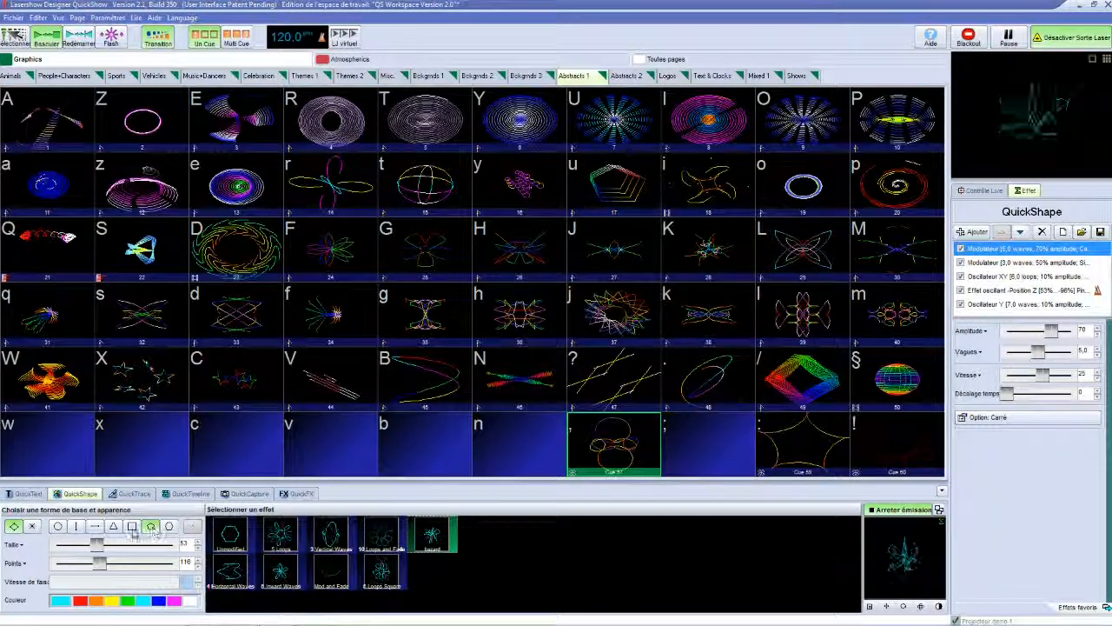
click(94, 527)
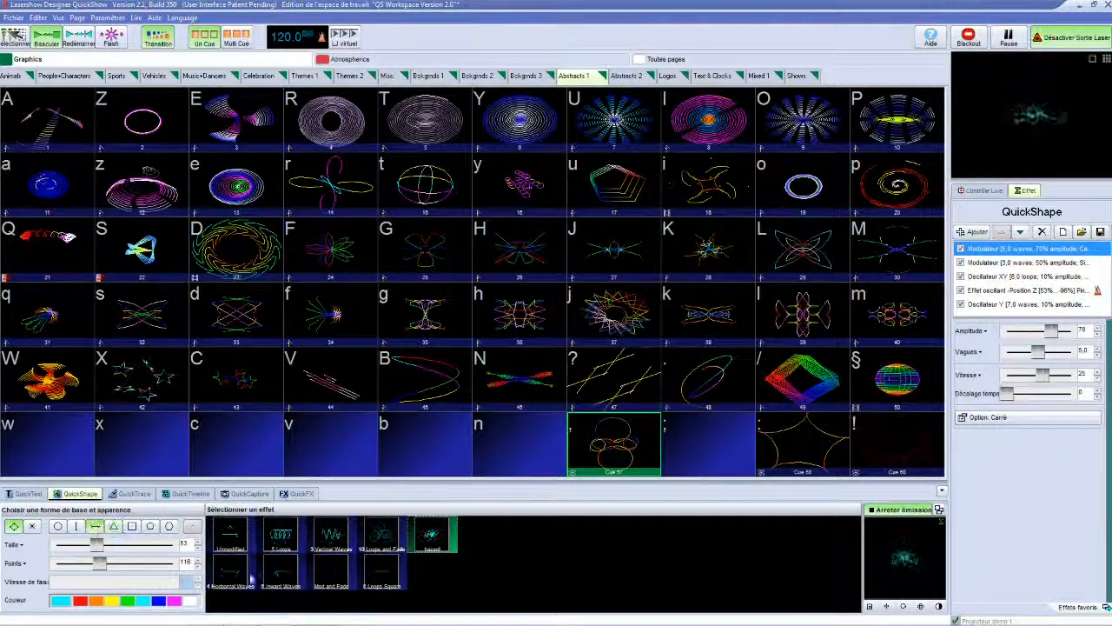
Review the object commands available for the bazard and Loops Square effects, and select the bazard effect again.
right_click(437, 539)
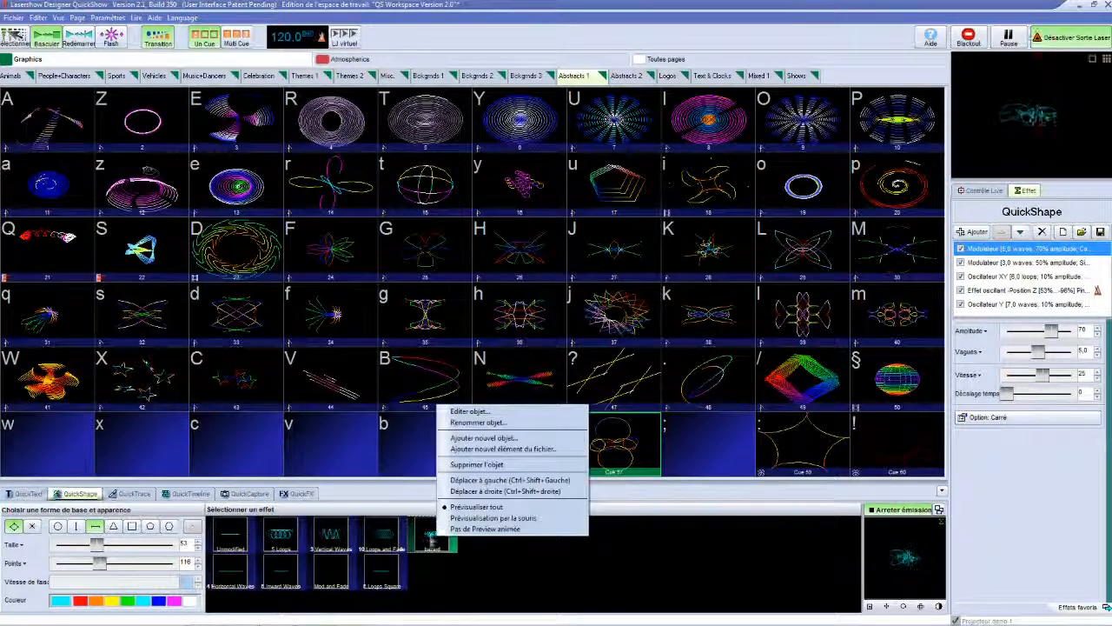
key(Escape)
right_click(387, 567)
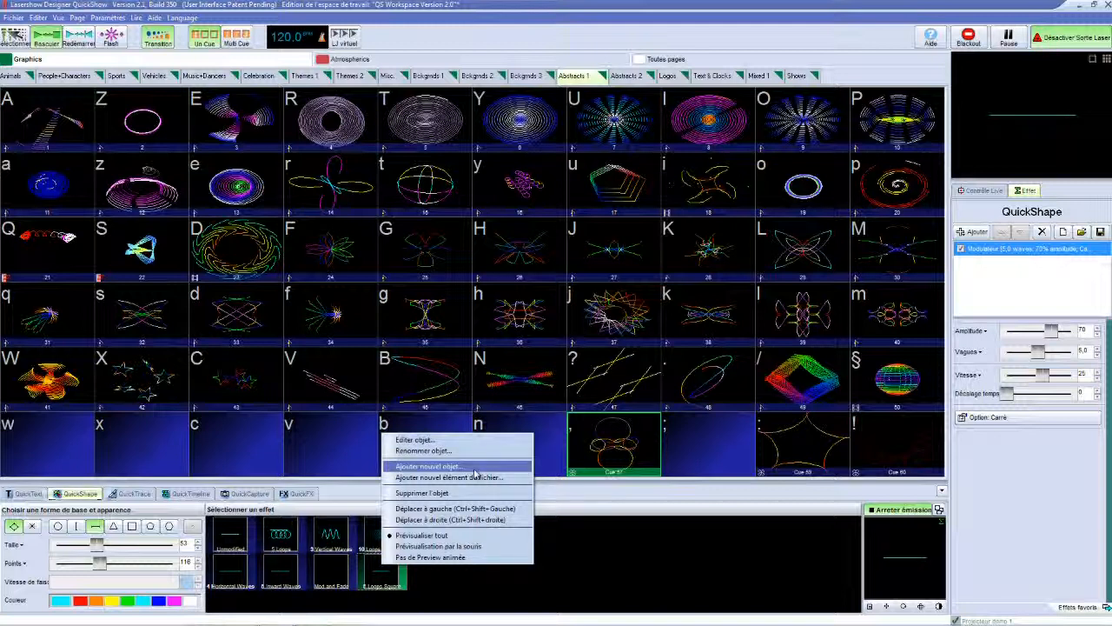
click(475, 470)
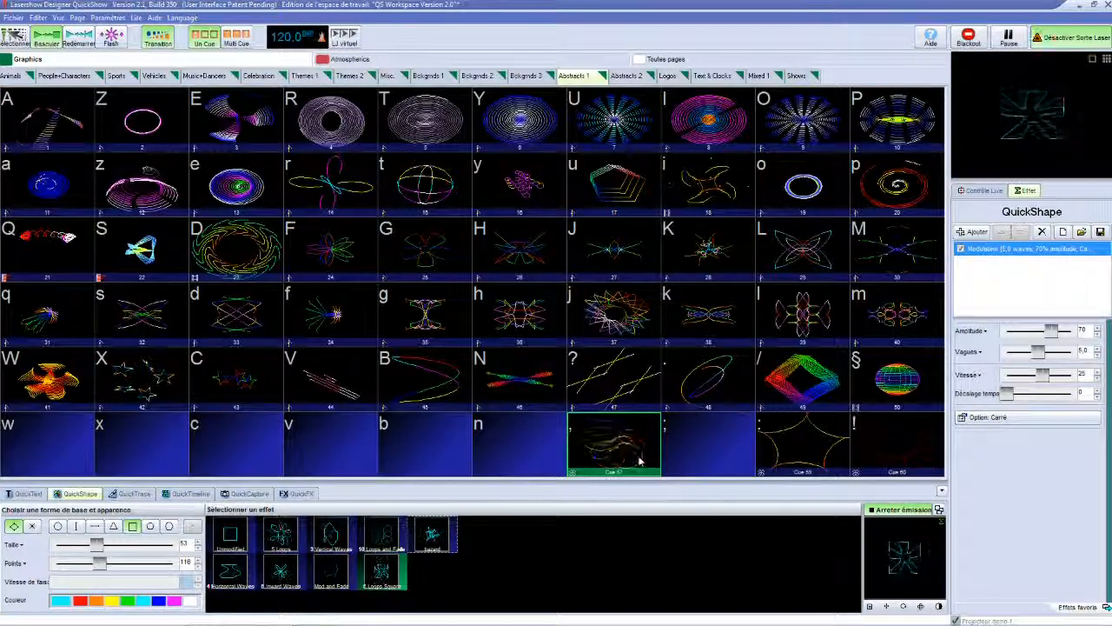
click(434, 536)
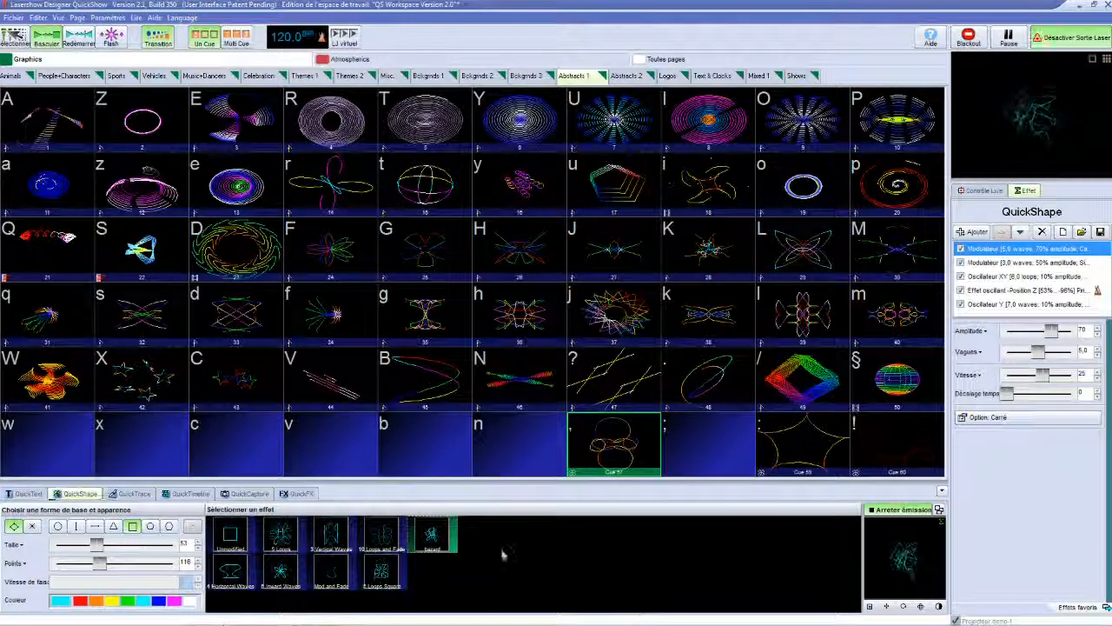